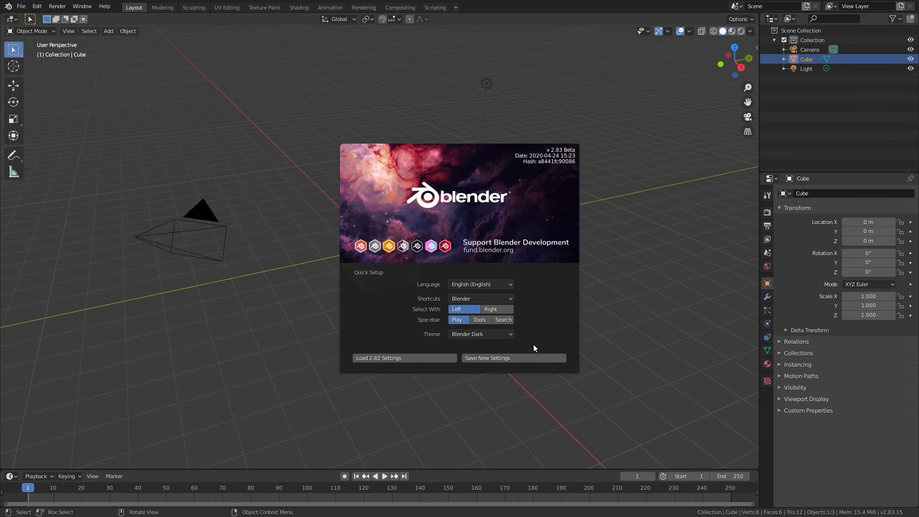
- Save the new quick-setup settings and dismiss the splash screen
click(490, 357)
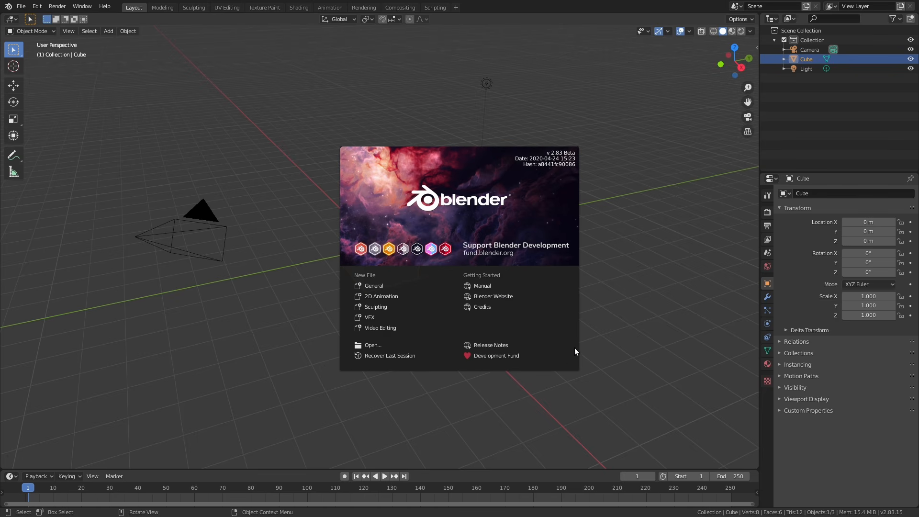
click(251, 284)
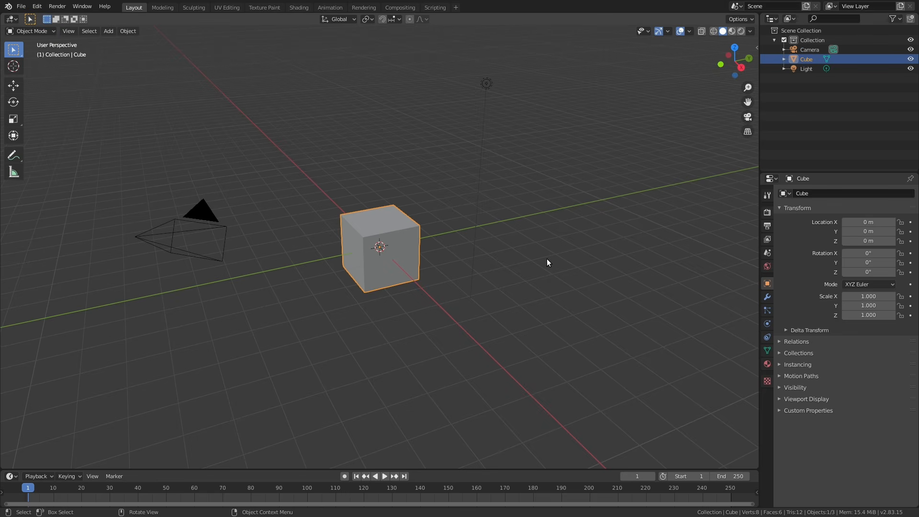
- Remove the timeline, properties editor and outliner areas so only the 3D viewport fills the window
key(KP_7)
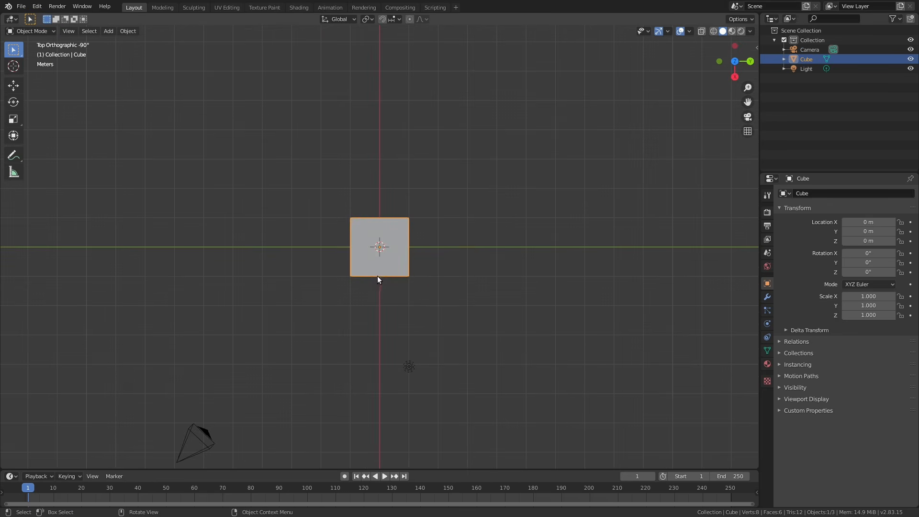
middle_drag(377, 276, 380, 245)
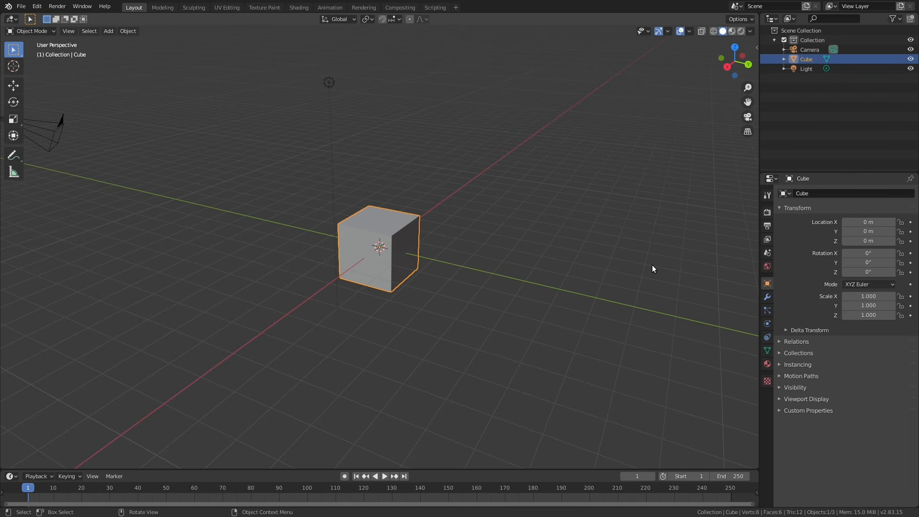
drag(755, 467, 675, 486)
drag(763, 170, 765, 203)
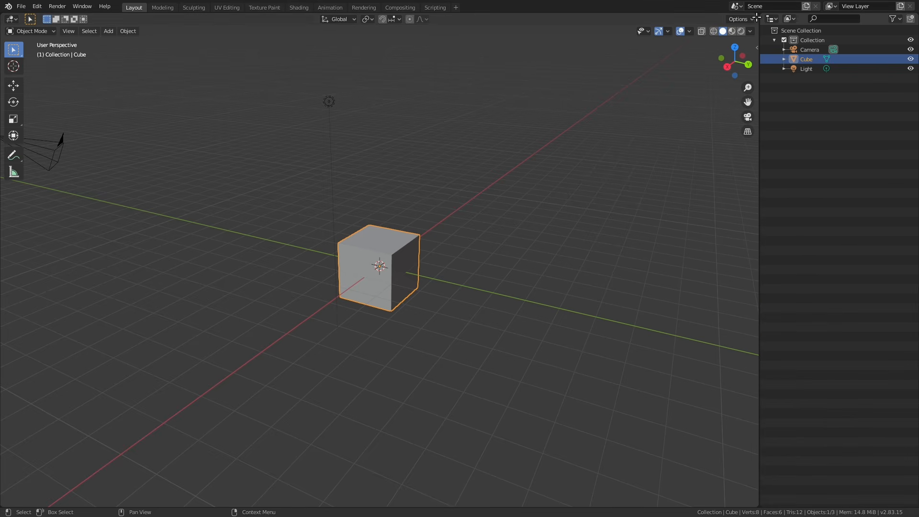
drag(756, 16, 785, 23)
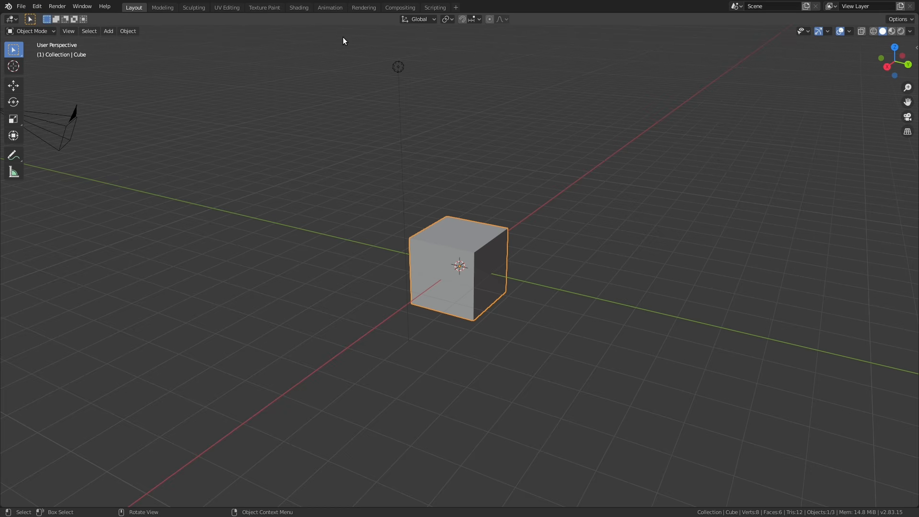
- Delete the Scripting, Compositing, Rendering, Animation and Shading workspaces
right_click(437, 8)
right_click(396, 7)
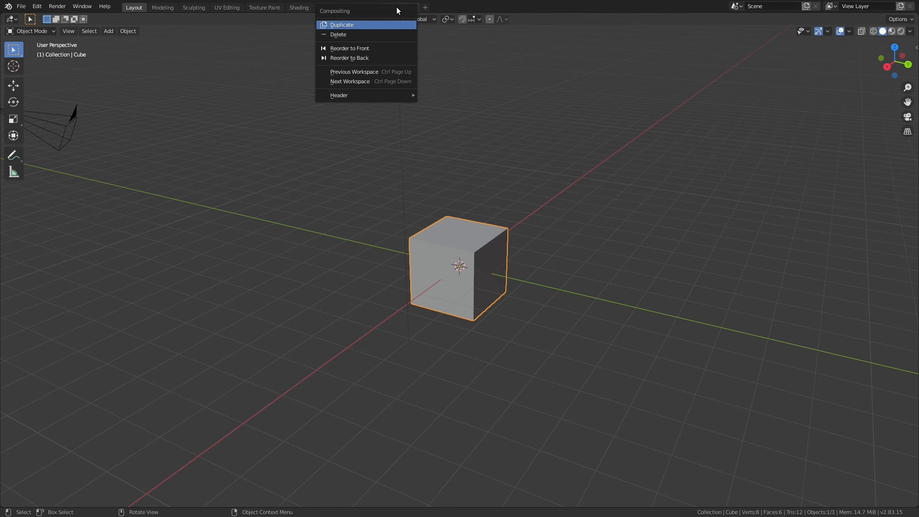
click(360, 34)
right_click(362, 9)
click(322, 34)
right_click(323, 7)
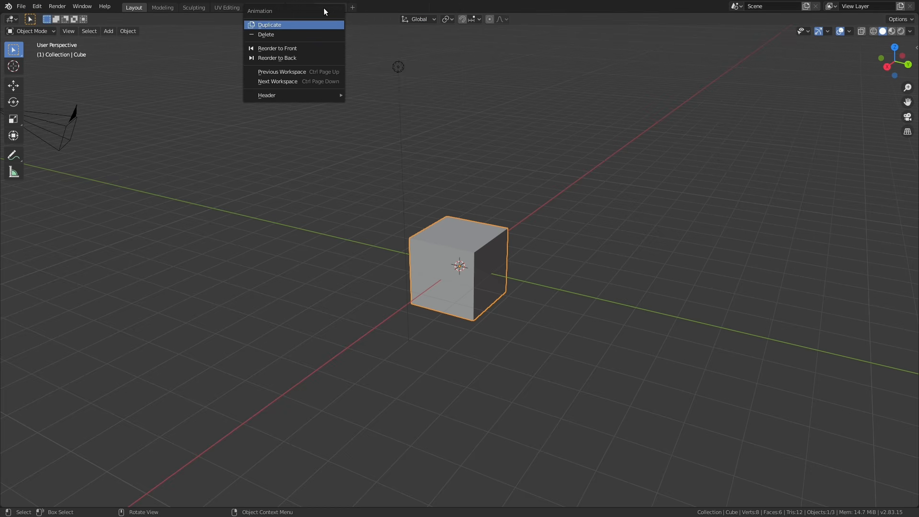
click(293, 34)
right_click(291, 7)
click(263, 33)
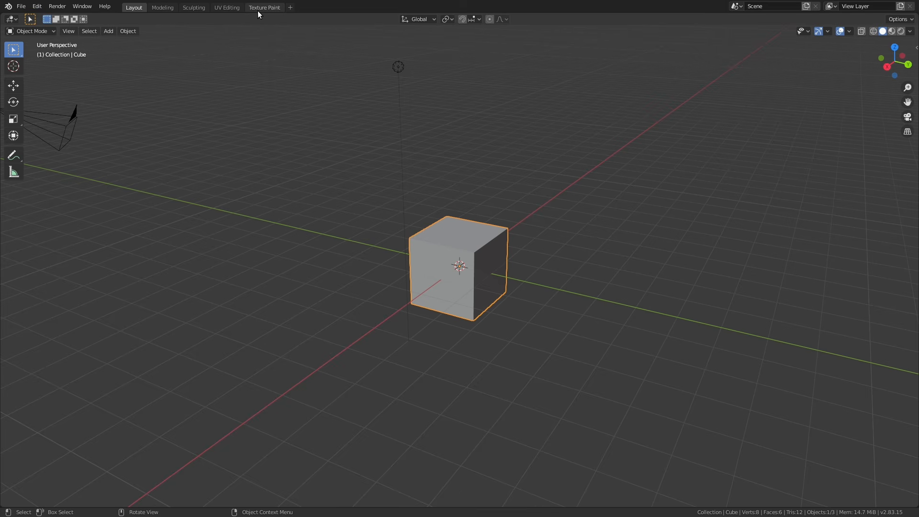
- Delete the Texture Paint, UV Editing, Sculpting and Modeling workspaces, keeping only Layout
right_click(257, 8)
click(226, 34)
right_click(222, 8)
click(208, 35)
right_click(190, 8)
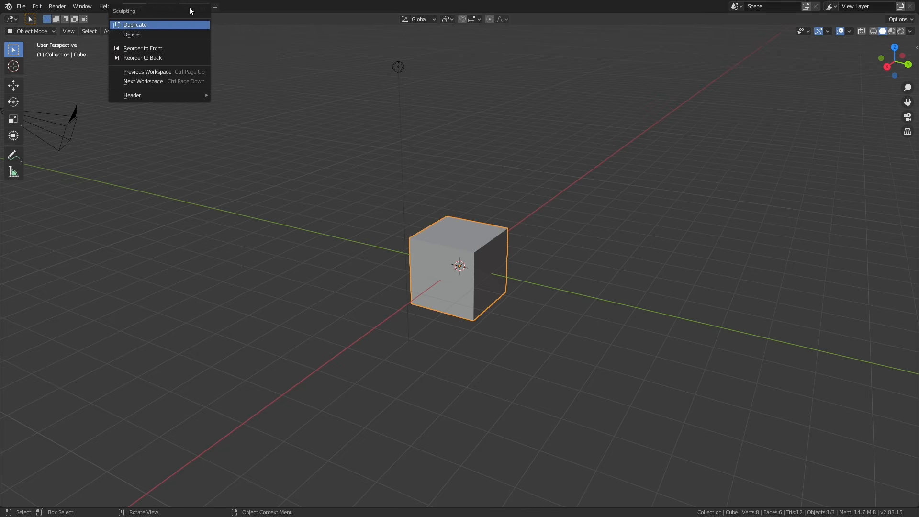
click(139, 35)
right_click(159, 7)
click(103, 35)
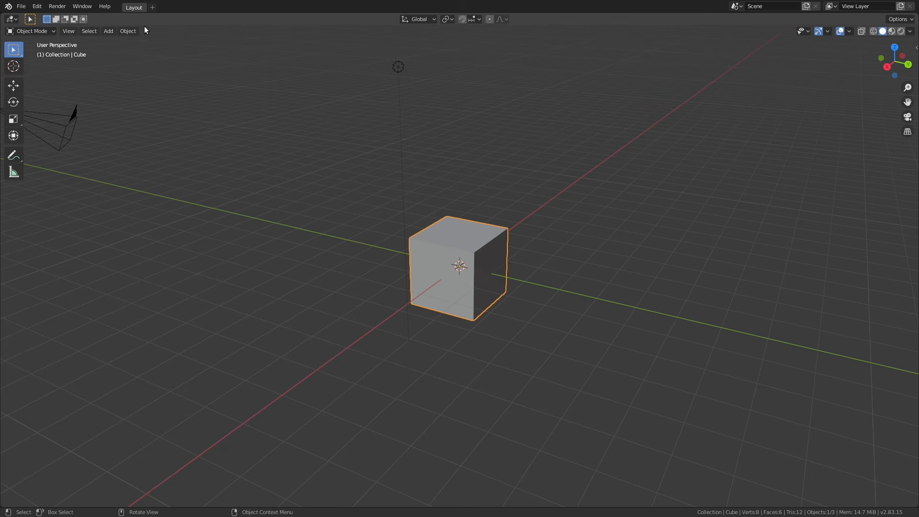
- Rename the Layout workspace to Default
double_click(134, 8)
text(Default)
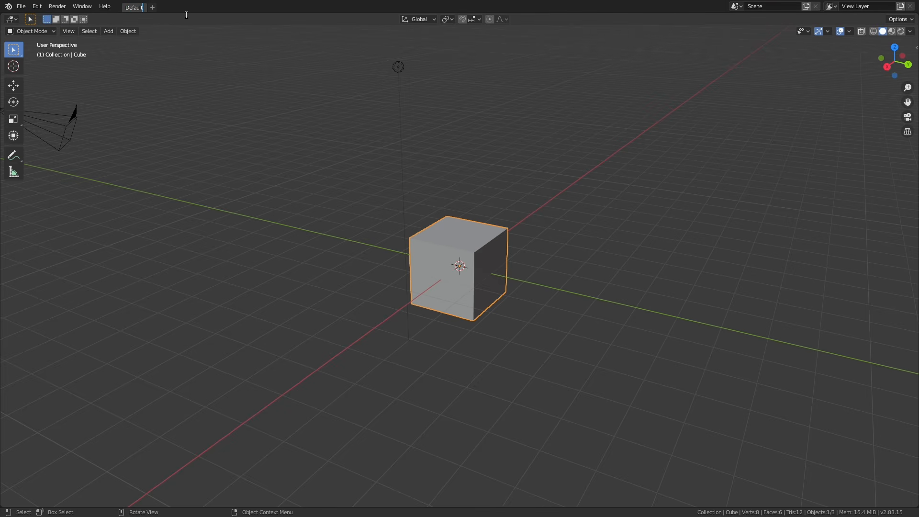
key(Return)
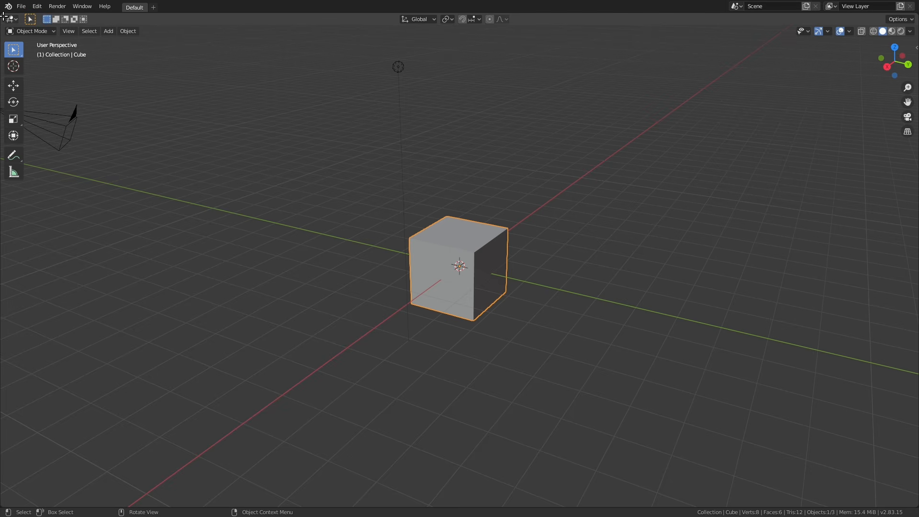
- Split the viewport into two narrow columns beside a wide one, and turn the outermost narrow column into a Properties editor
drag(1, 14, 75, 14)
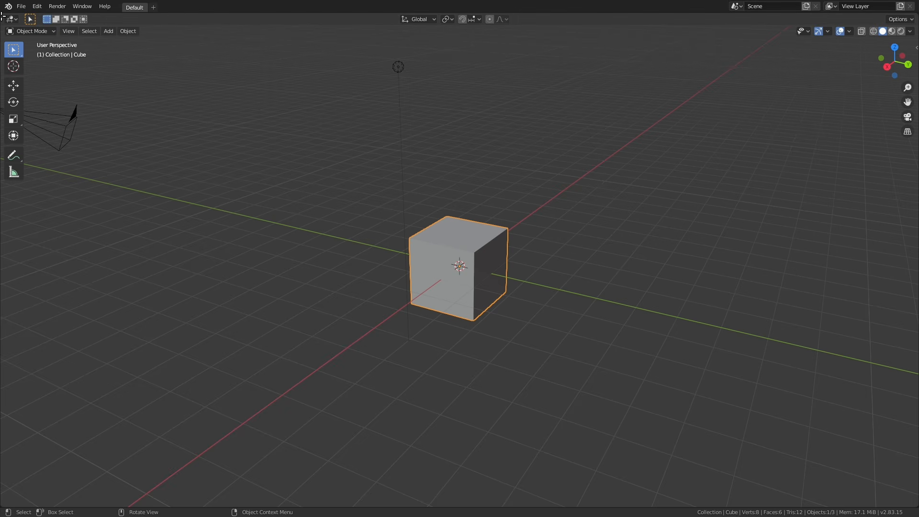
drag(2, 14, 271, 15)
click(11, 19)
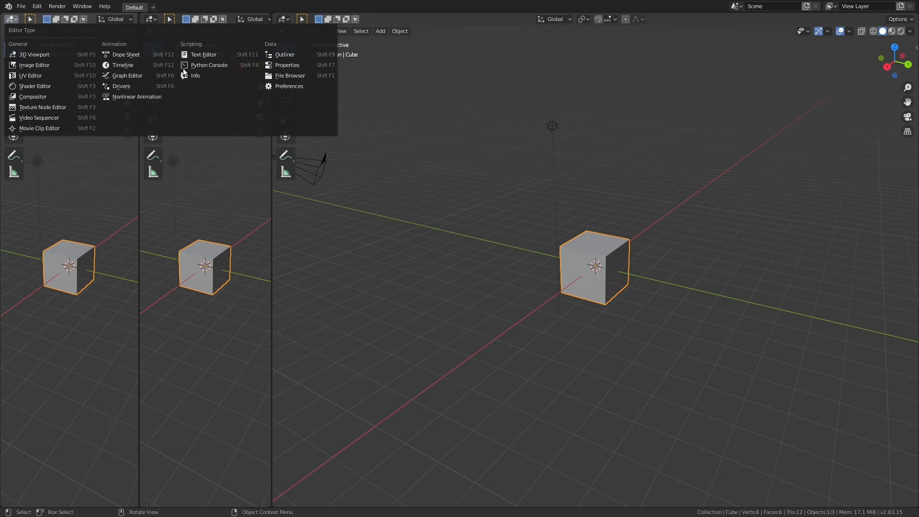
click(289, 65)
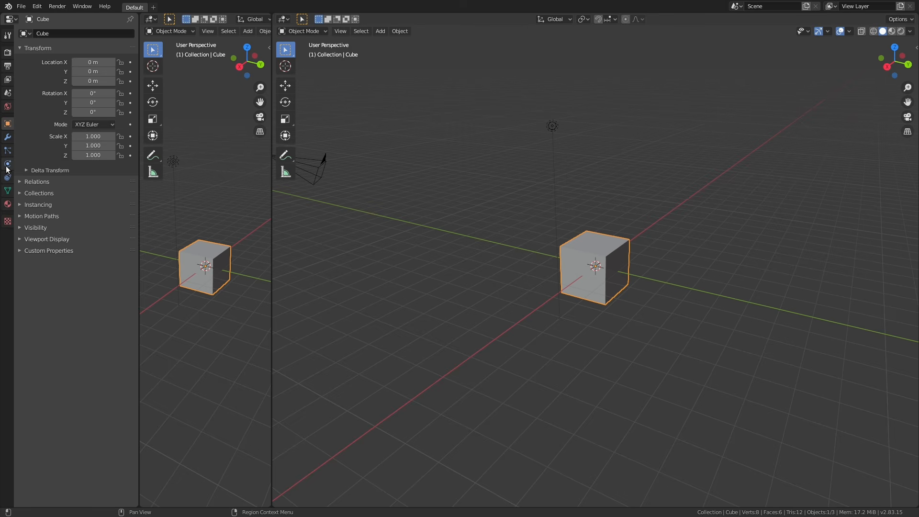
- Add a Bevel modifier and a Wireframe modifier to the cube
click(8, 137)
click(72, 33)
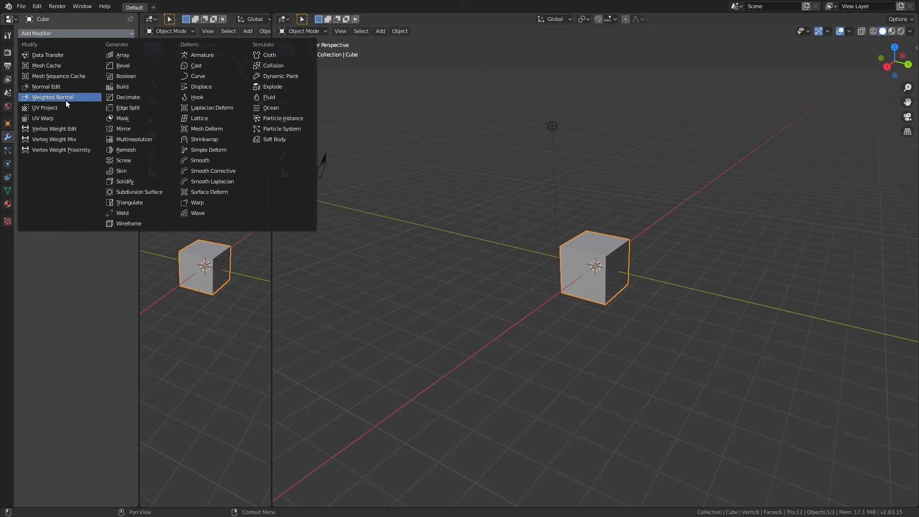
click(122, 67)
click(81, 34)
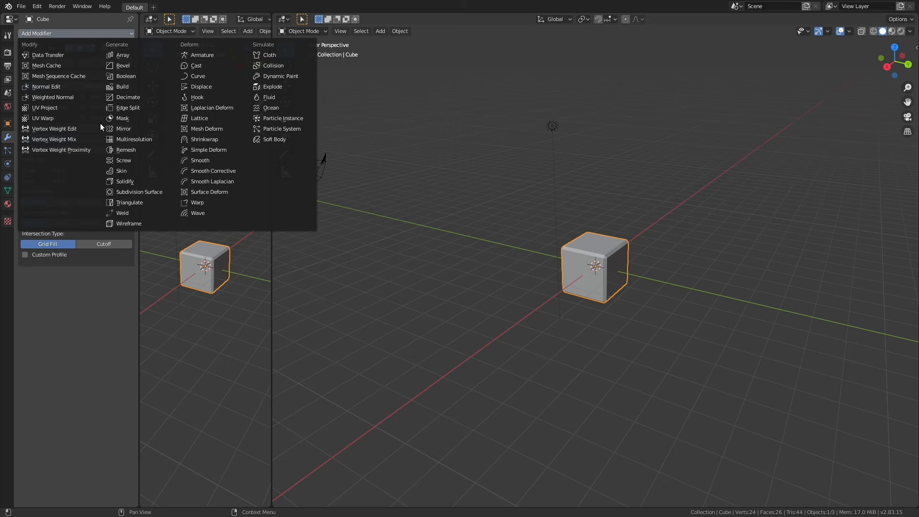
click(132, 219)
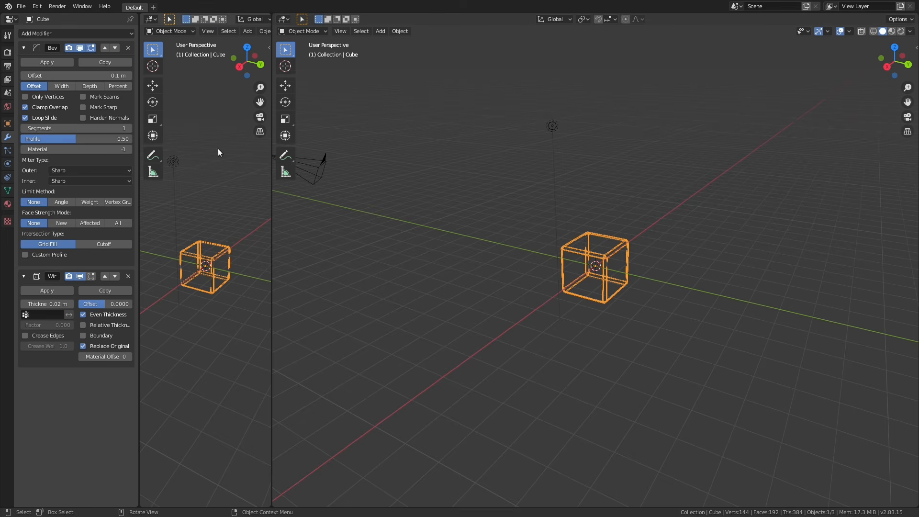
- Turn the middle column into an Outliner and add a Subdivision Surface modifier to the cube
click(151, 19)
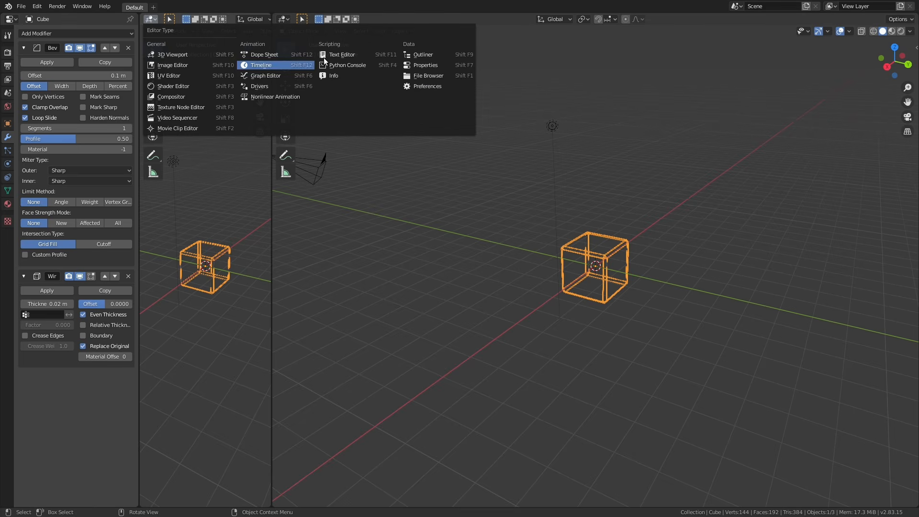
click(423, 54)
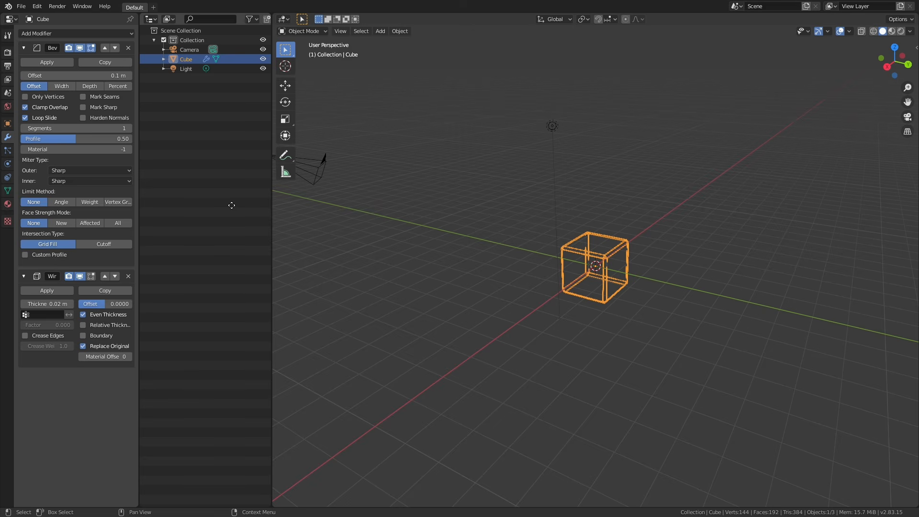
click(63, 33)
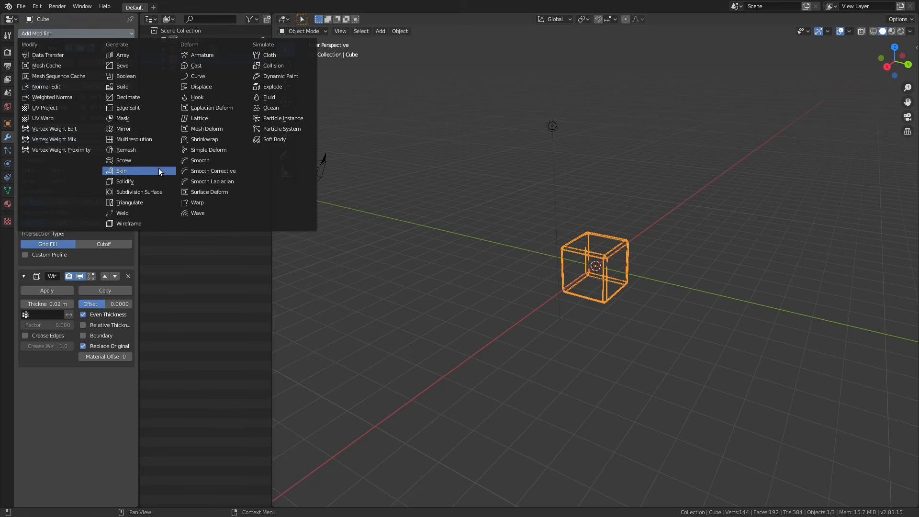
click(140, 192)
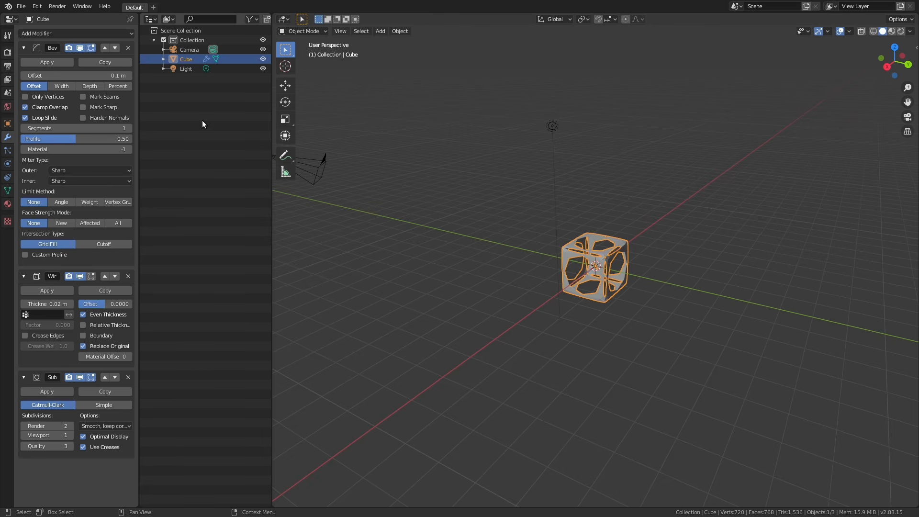
- Expand the whole Outliner hierarchy and make the Outliner column slightly narrower
key(shift+a)
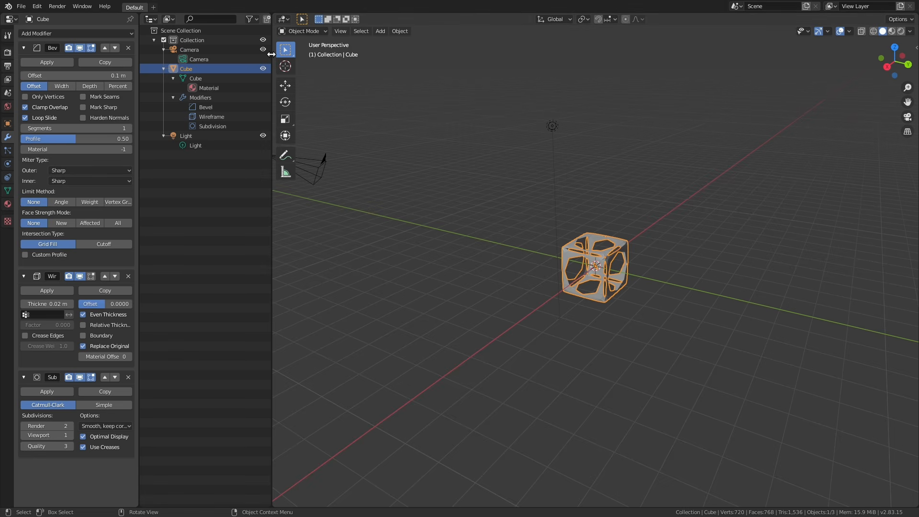
drag(272, 54, 299, 53)
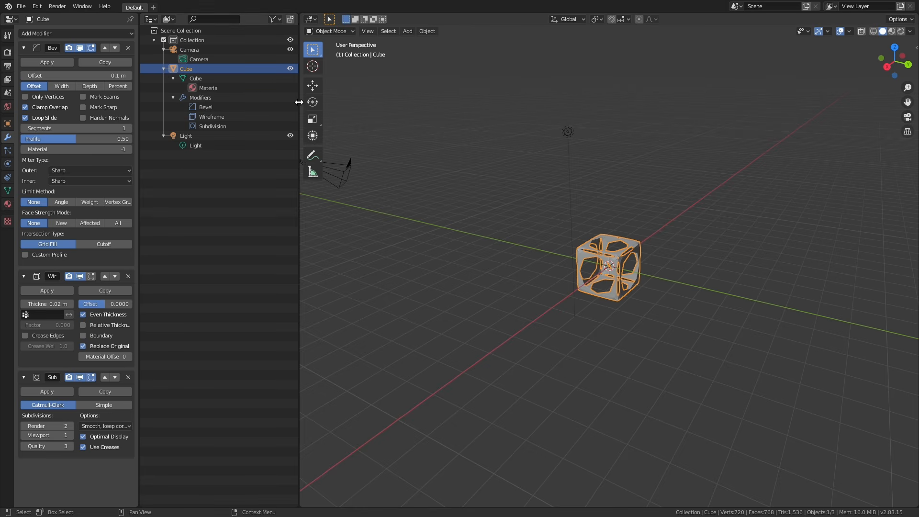
drag(297, 102, 263, 240)
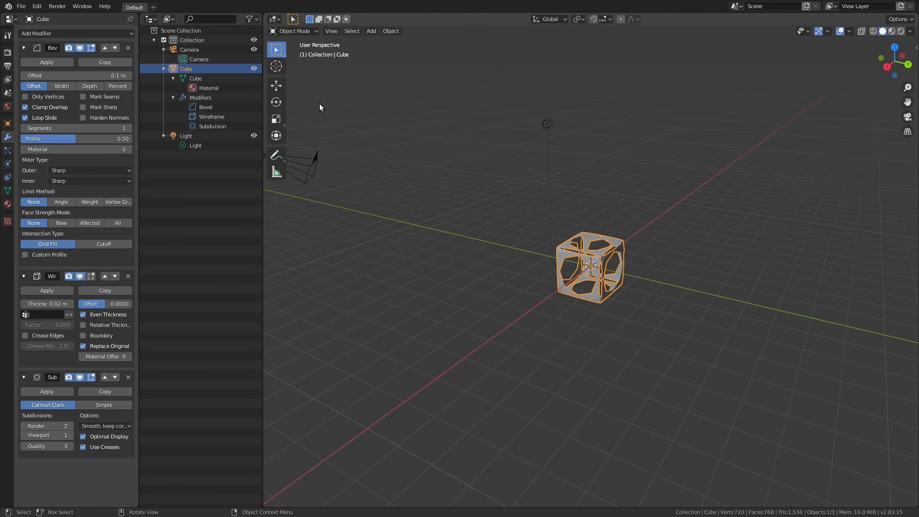
- Keep Eevee as the render engine and enable Ambient Occlusion, Bloom and Screen Space Reflections
click(7, 52)
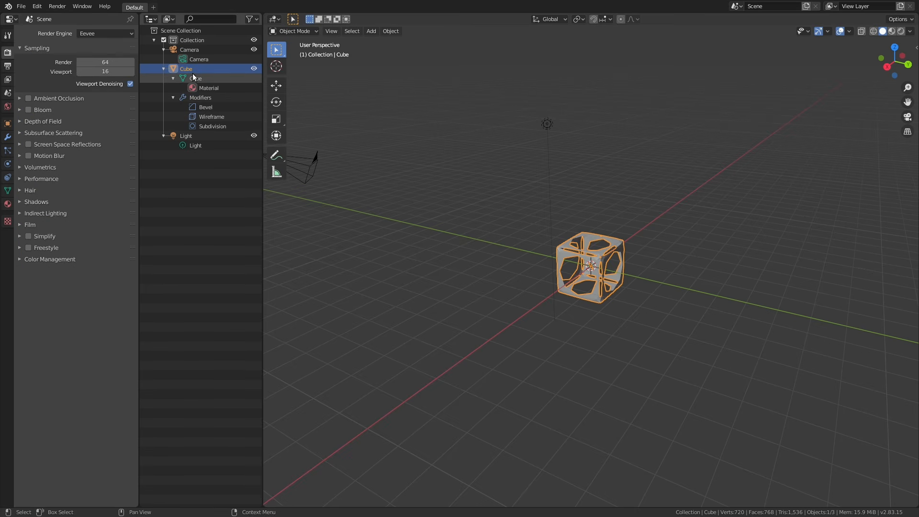
click(98, 33)
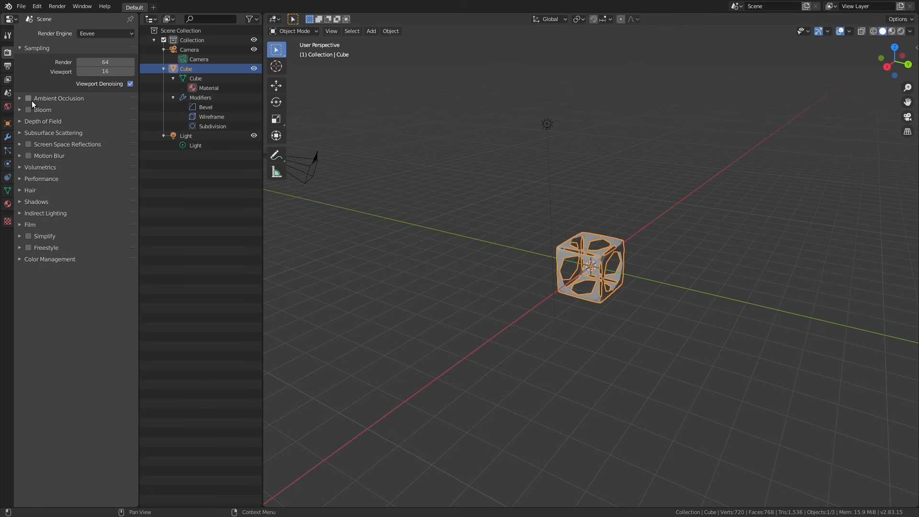
click(20, 145)
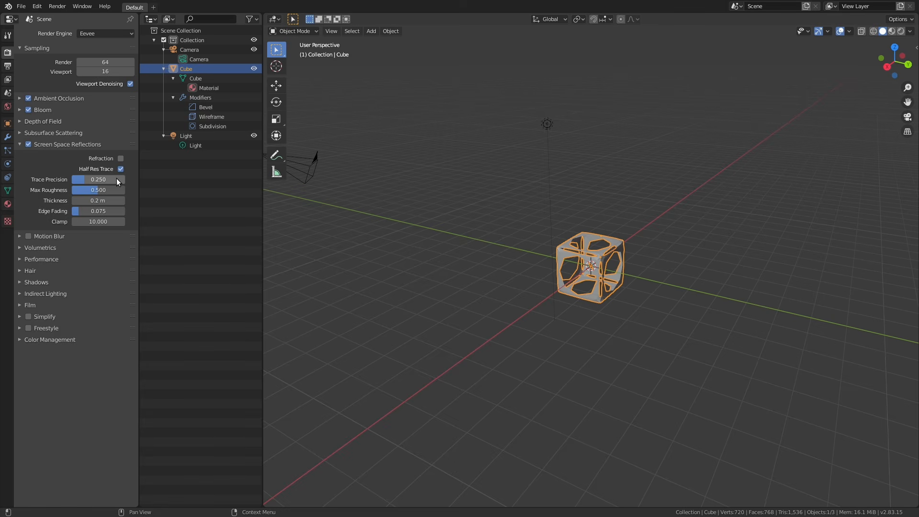
click(57, 141)
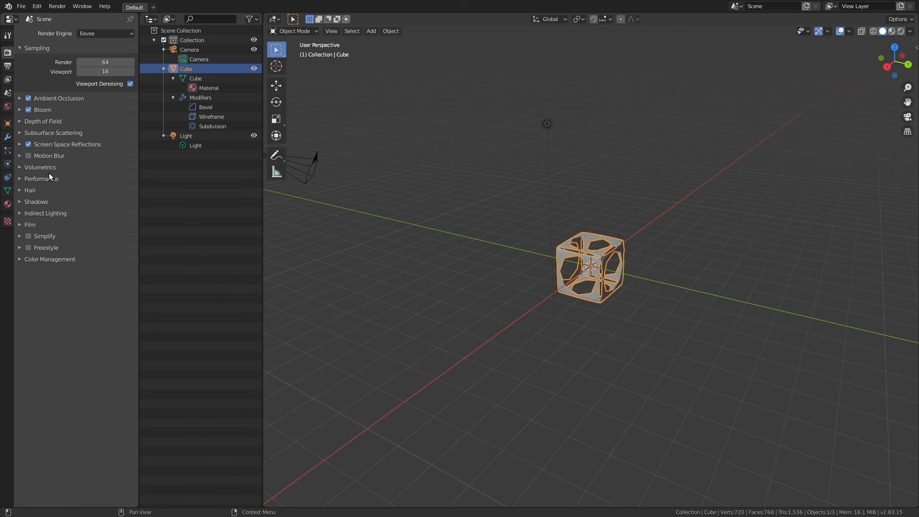
- Move Color Management above Sampling in the render settings and set its Look to Medium High Contrast
drag(130, 258, 127, 38)
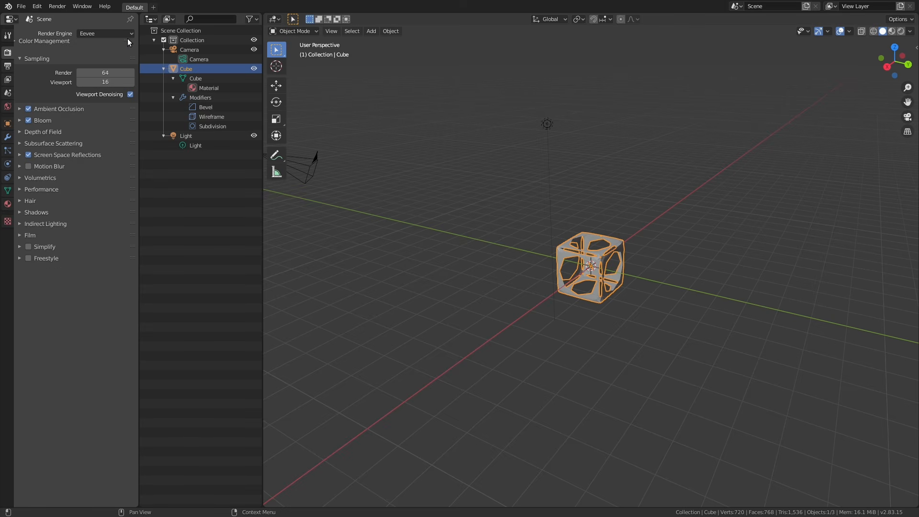
click(44, 48)
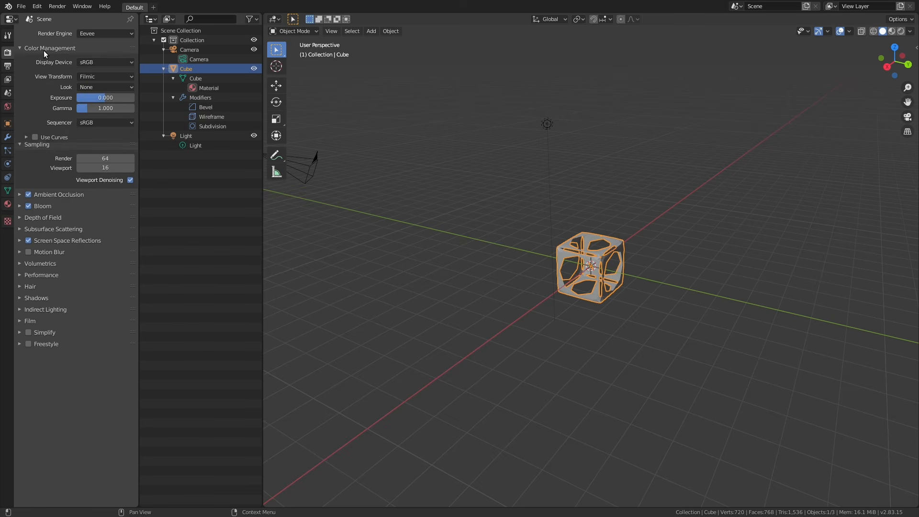
click(96, 85)
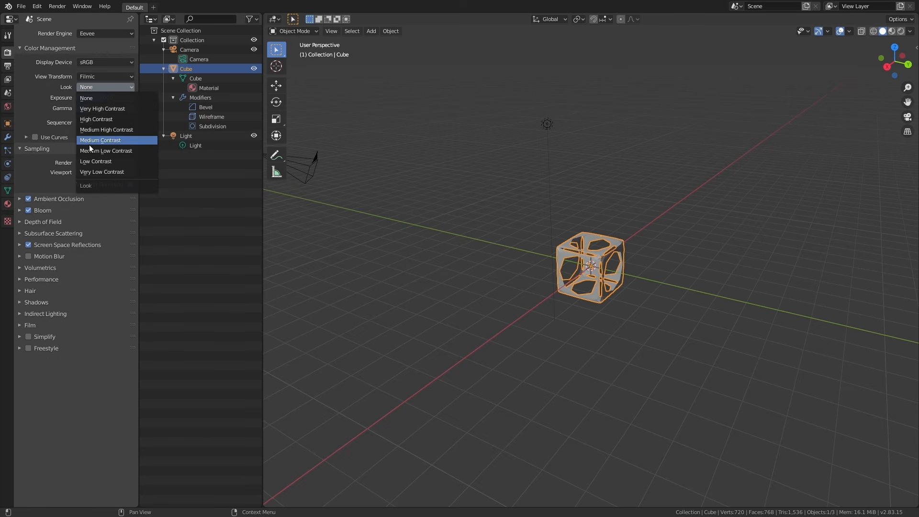
click(118, 130)
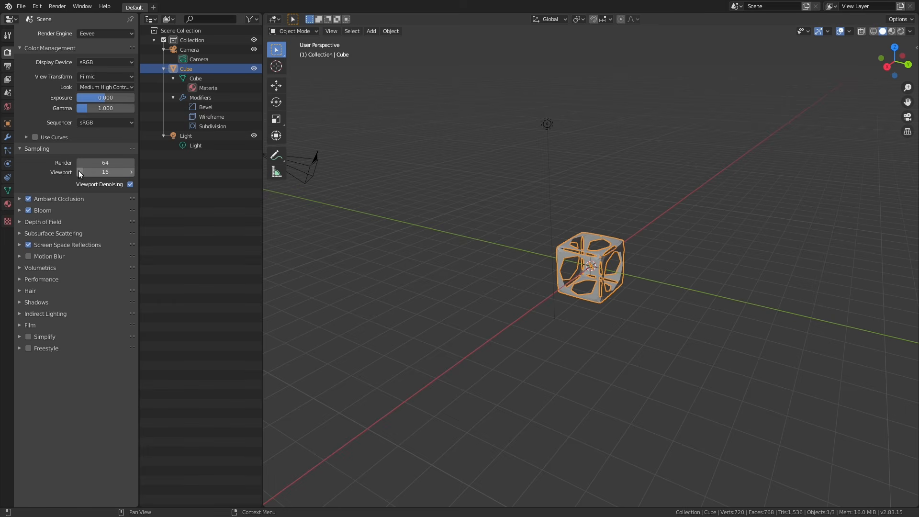
- Set the render output's file format to JPEG with 100% quality
click(7, 66)
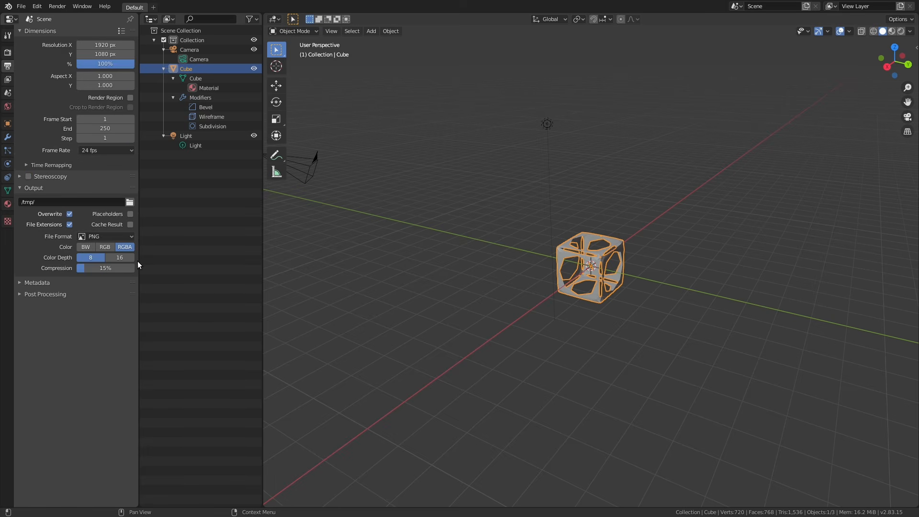
click(101, 236)
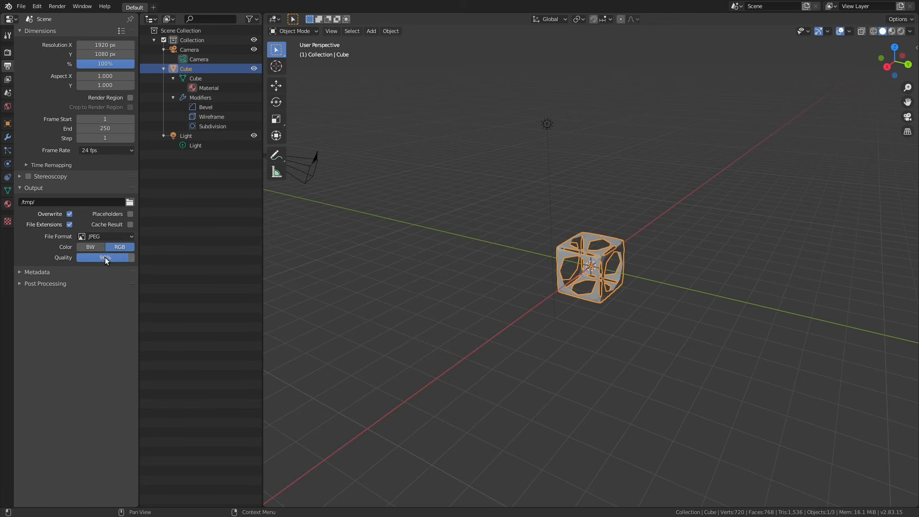
- Set the animation's end frame to 30 and open the frame rate choices
click(109, 128)
text(30)
key(Return)
click(98, 151)
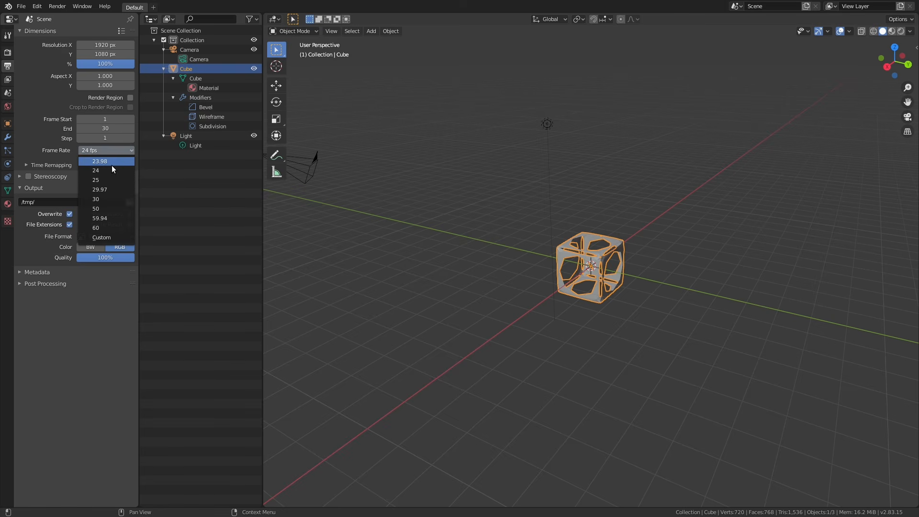
- Set the animation's end frame to 300 and the frame rate to 50 fps
click(105, 128)
text(300)
key(Return)
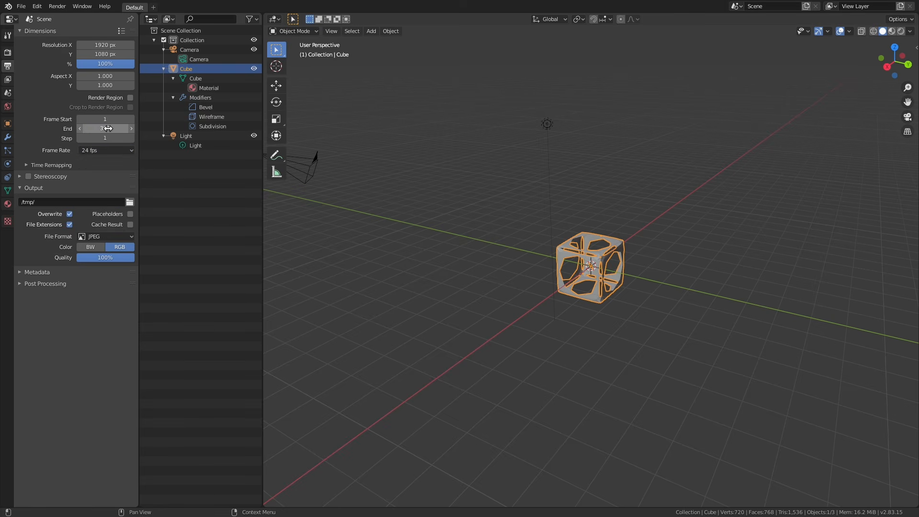
click(105, 150)
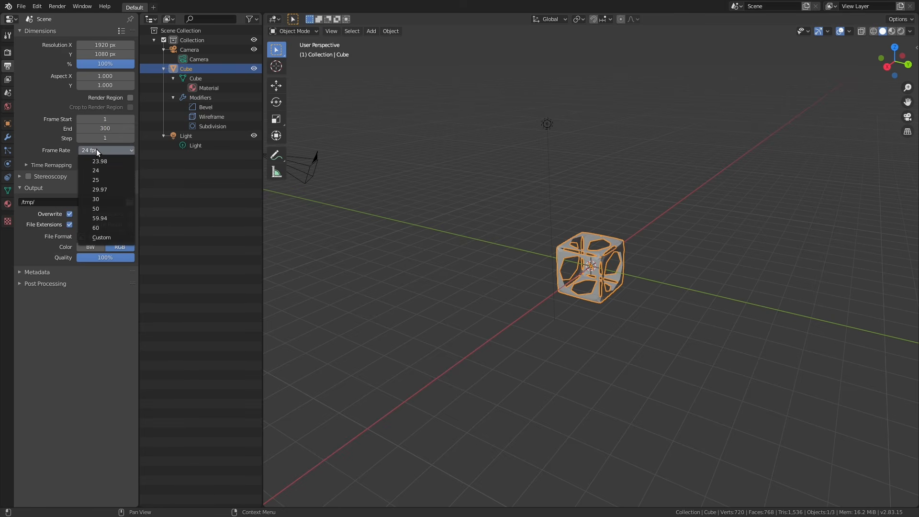
click(94, 207)
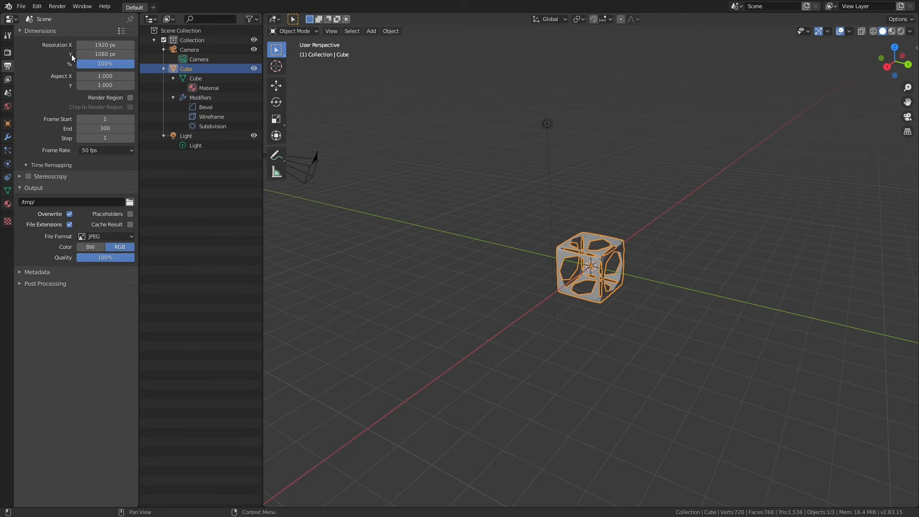
- Turn off Gravity in the scene properties and expand its settings
click(8, 79)
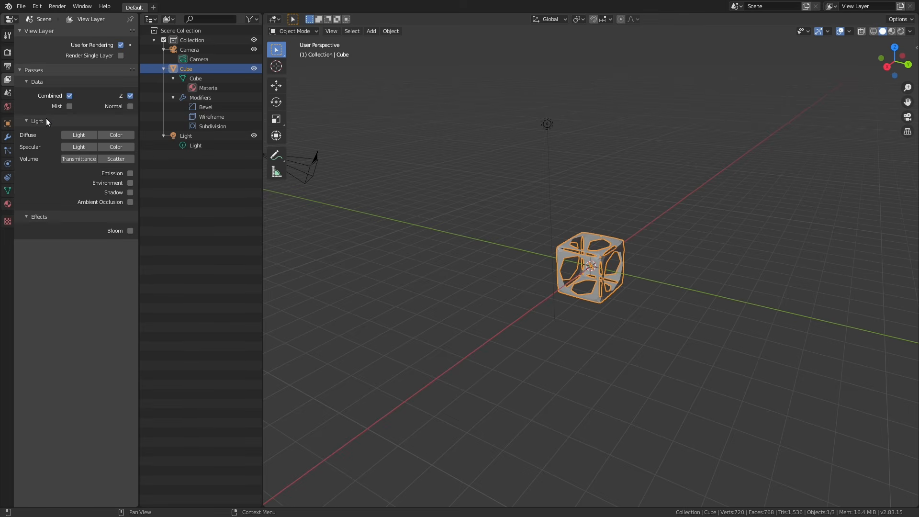
click(8, 93)
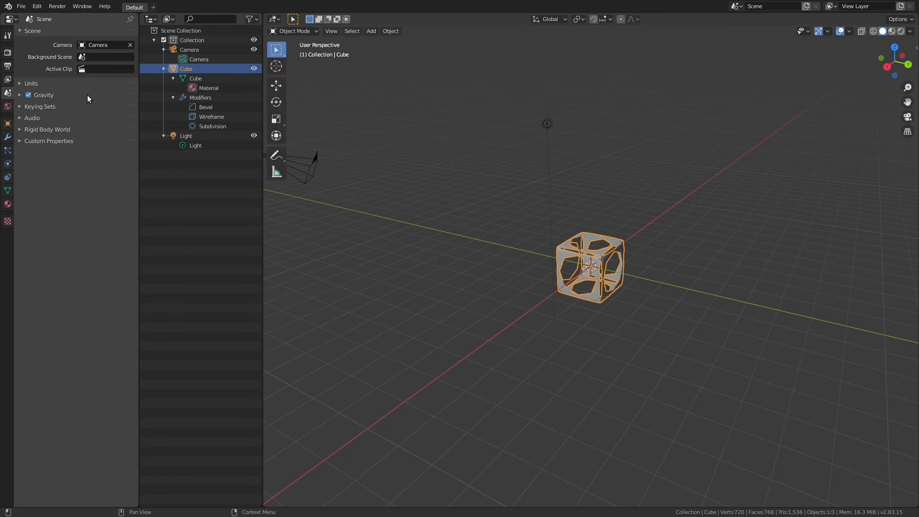
click(28, 93)
click(19, 93)
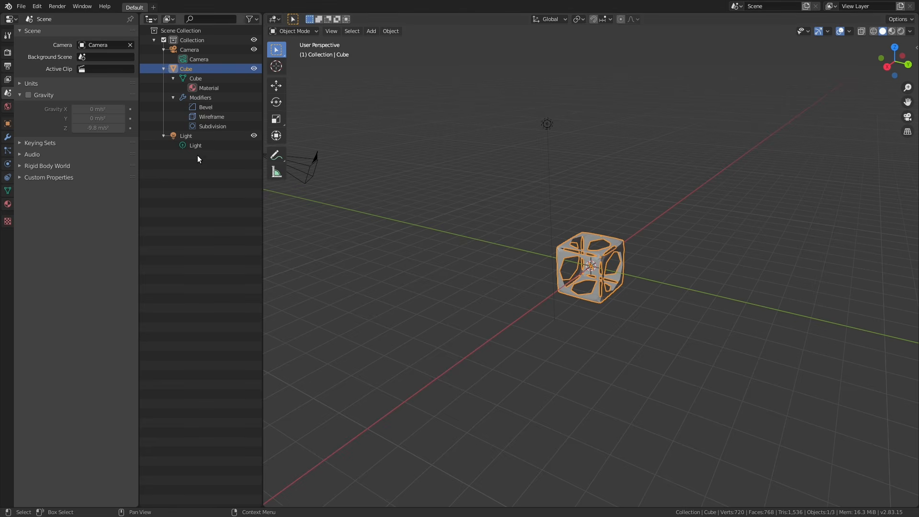
- Show the cube's transform values in the 3D viewport and set the scene's unit system to None
click(34, 82)
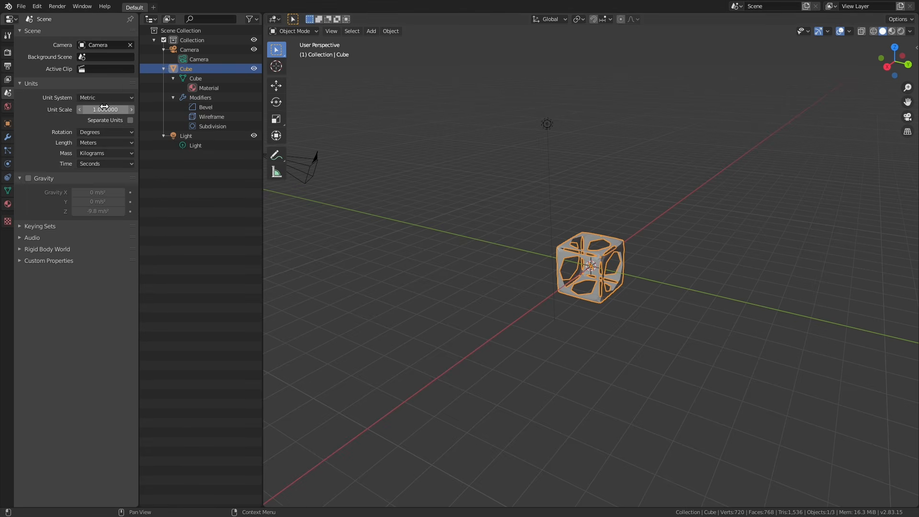
key(n)
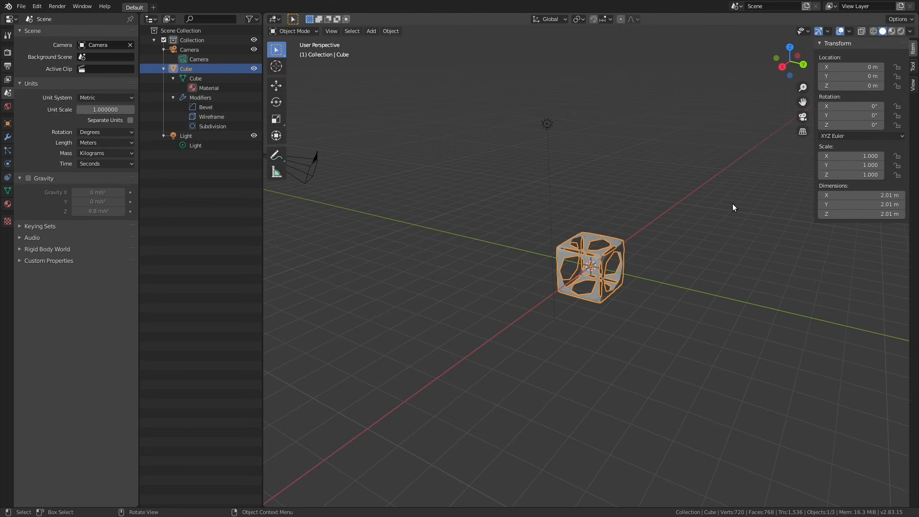
middle_drag(732, 203, 713, 207)
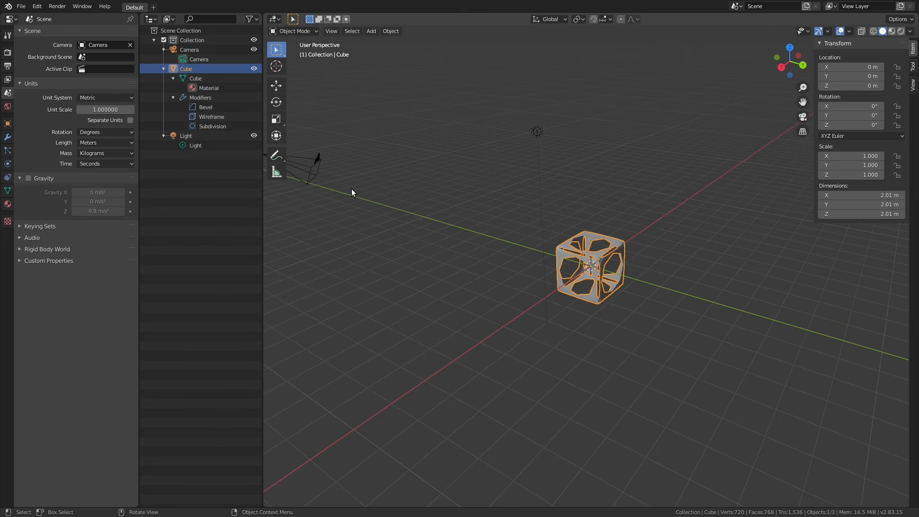
click(90, 97)
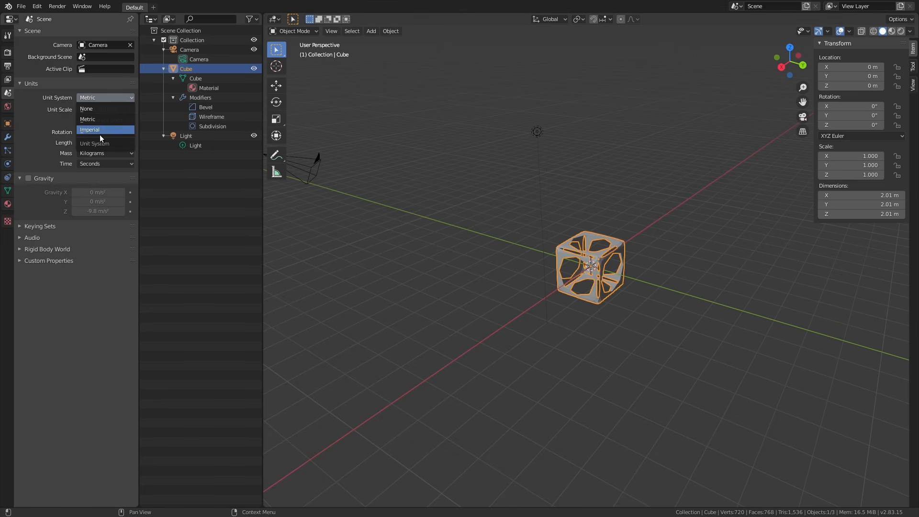
click(95, 108)
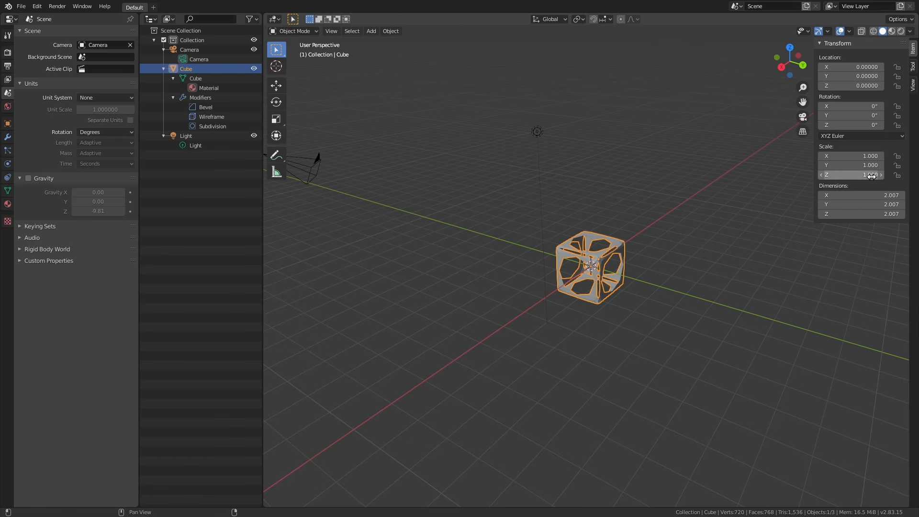
scroll(602, 241, up, 3)
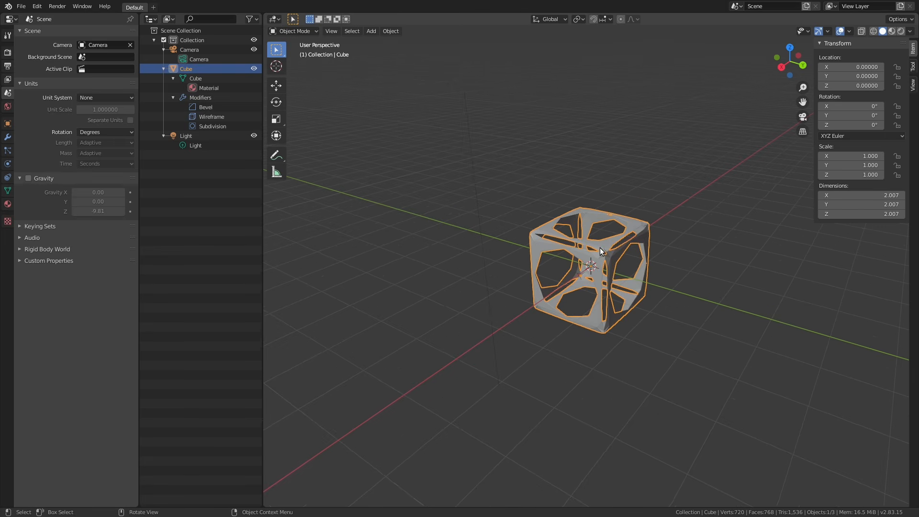
middle_drag(599, 248, 563, 245)
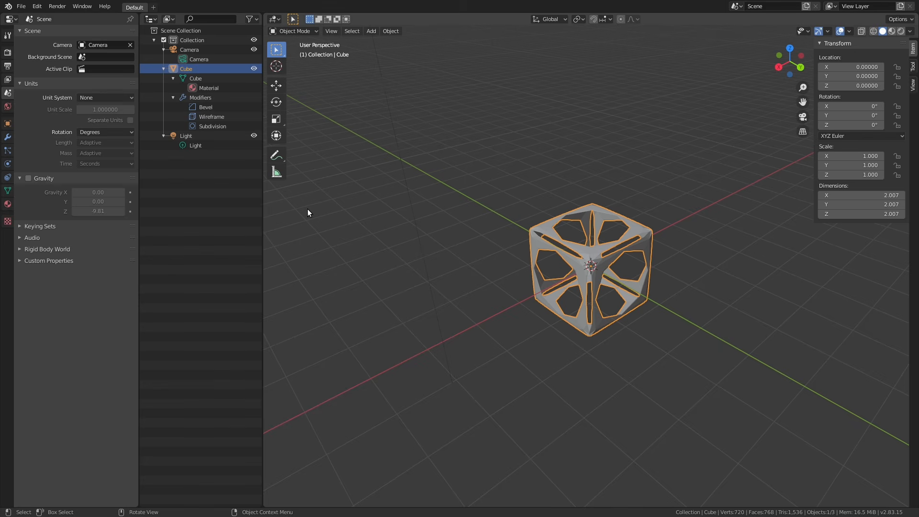
- Switch the viewport to Rendered shading and set the World background color to black
click(7, 106)
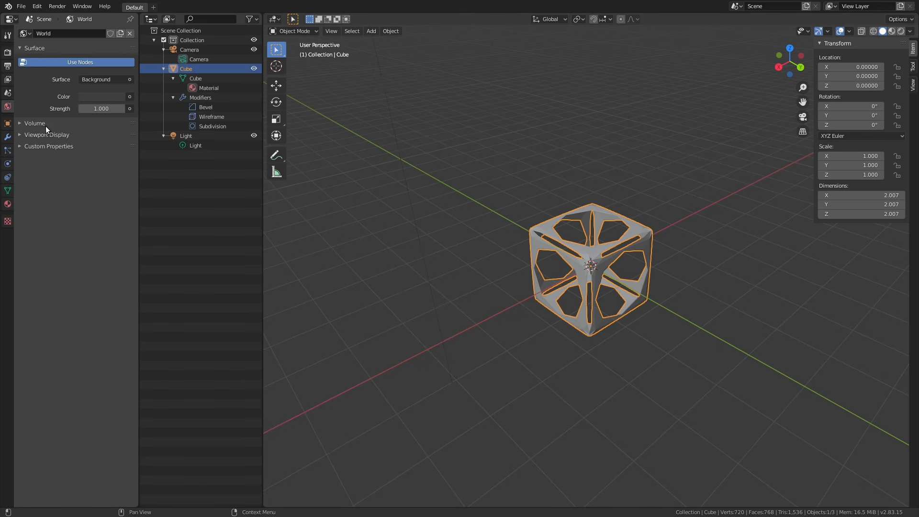
click(103, 97)
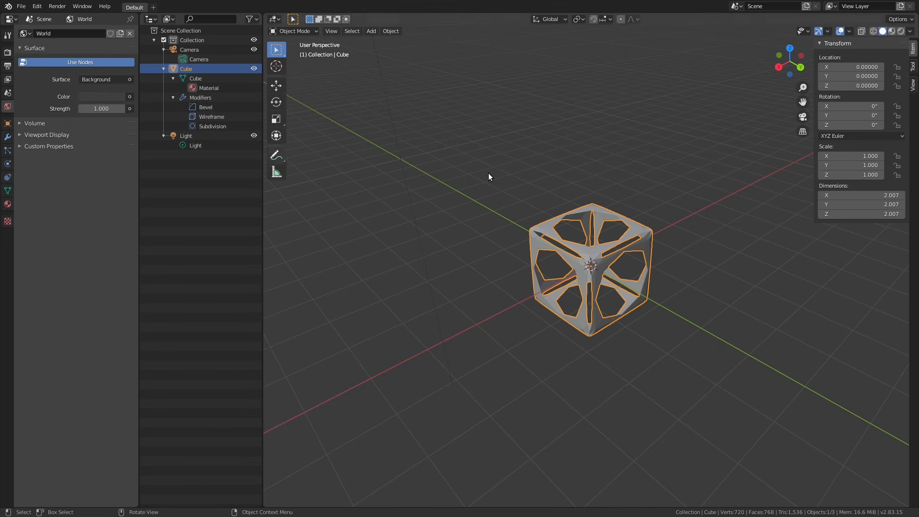
key(z)
click(511, 146)
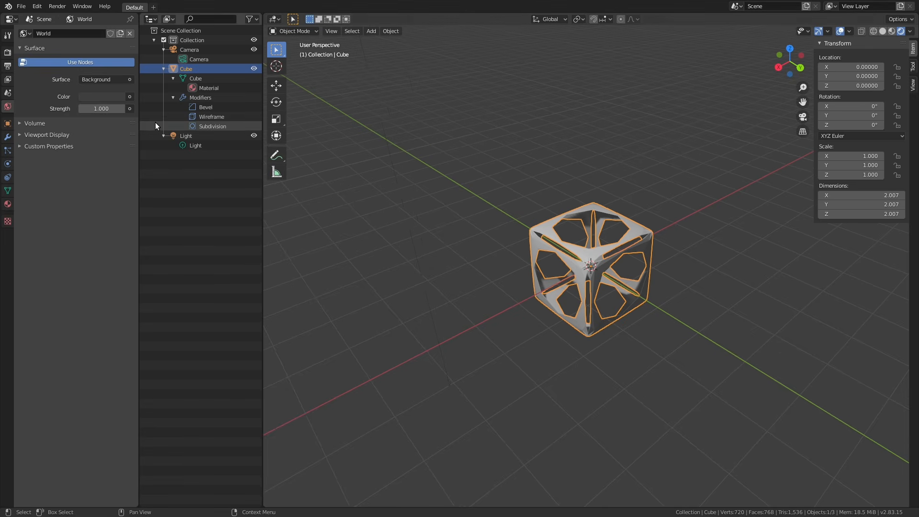
click(99, 99)
drag(160, 167, 161, 178)
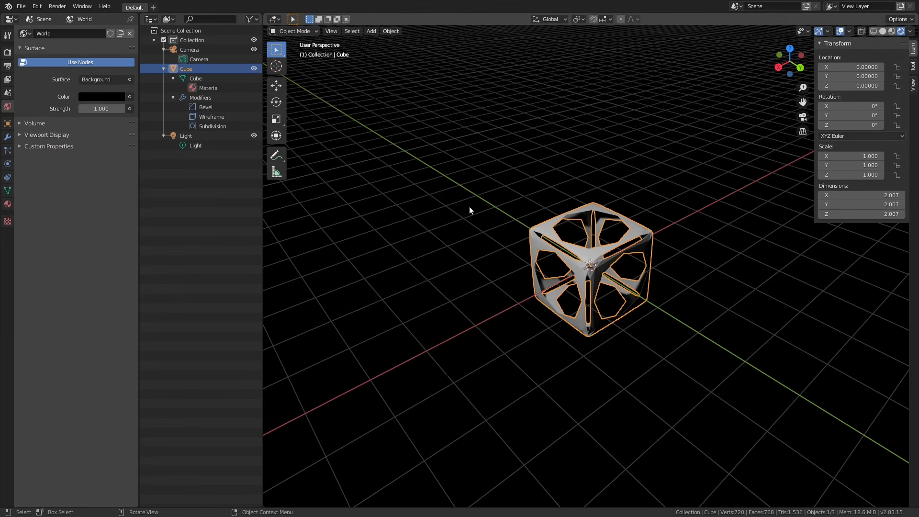
- Hide the light and view the cube against the World background from several angles
middle_drag(546, 270, 545, 296)
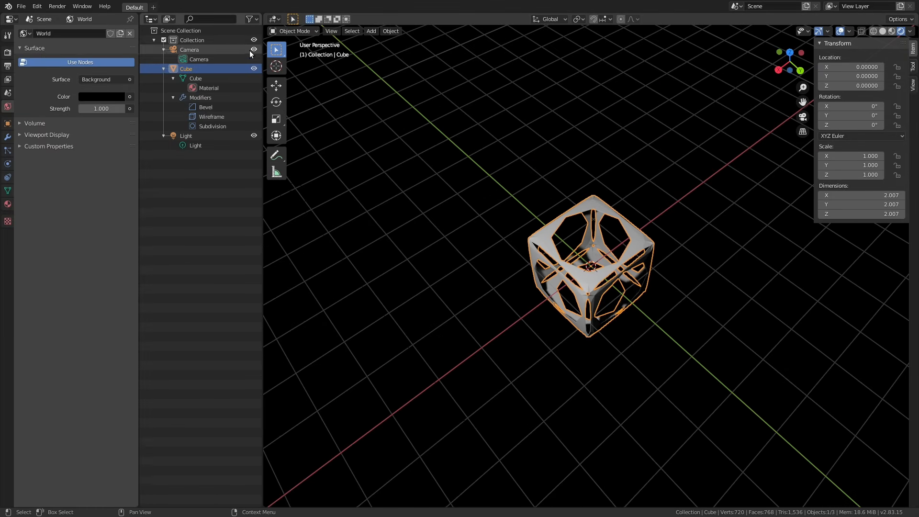
click(254, 136)
alt+middle_drag(599, 239, 616, 227)
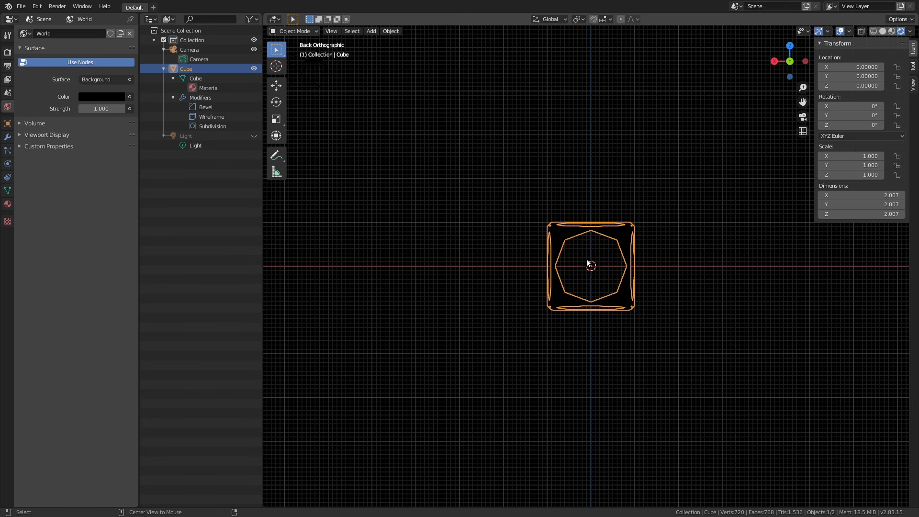
middle_drag(576, 267, 617, 298)
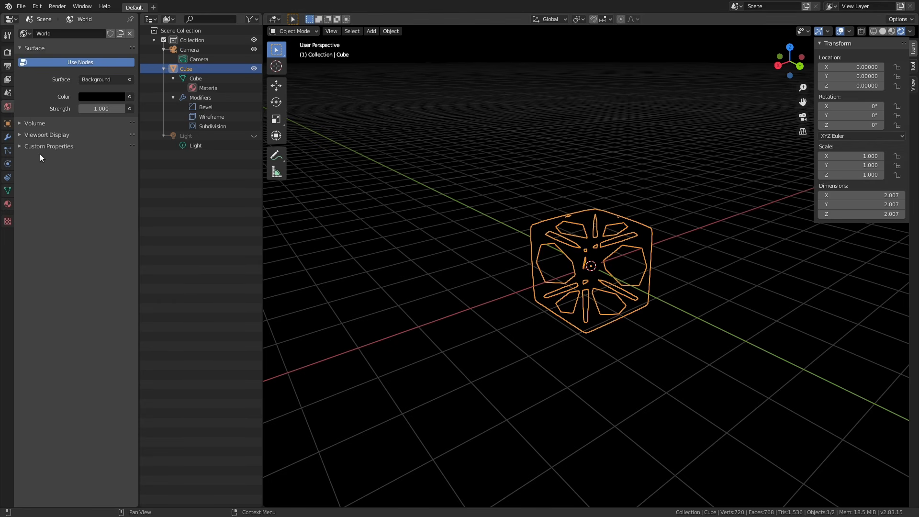
- Widen the Outliner column slightly on both sides
drag(138, 231, 139, 231)
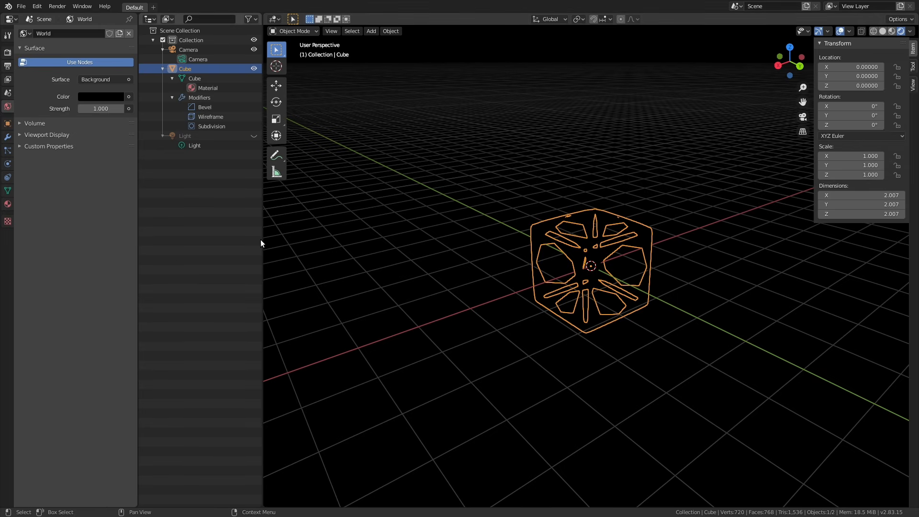
drag(262, 239, 275, 240)
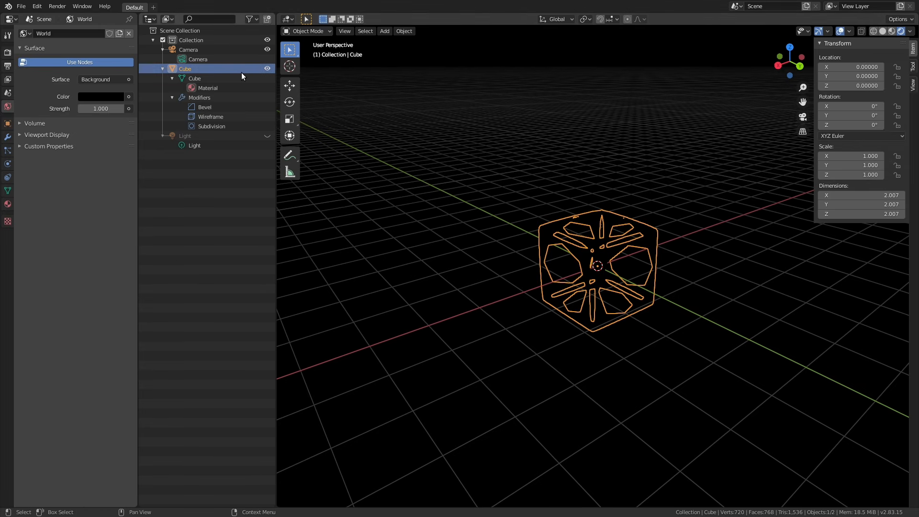
- Return the viewport to Solid shading and unhide the light
key(z)
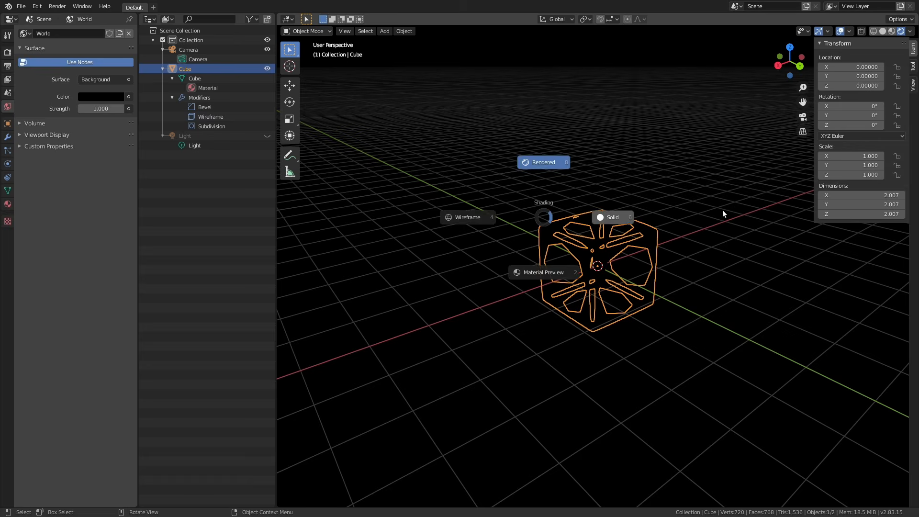
click(722, 214)
mouse_move(570, 148)
middle_down()
mouse_move(572, 170)
mouse_move(617, 175)
mouse_move(655, 144)
mouse_move(641, 141)
middle_up()
click(266, 135)
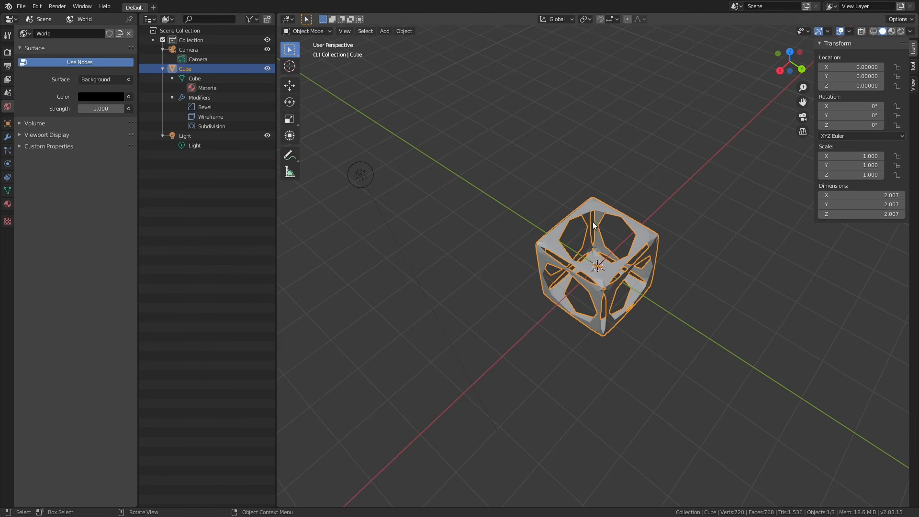
middle_drag(533, 229, 621, 277)
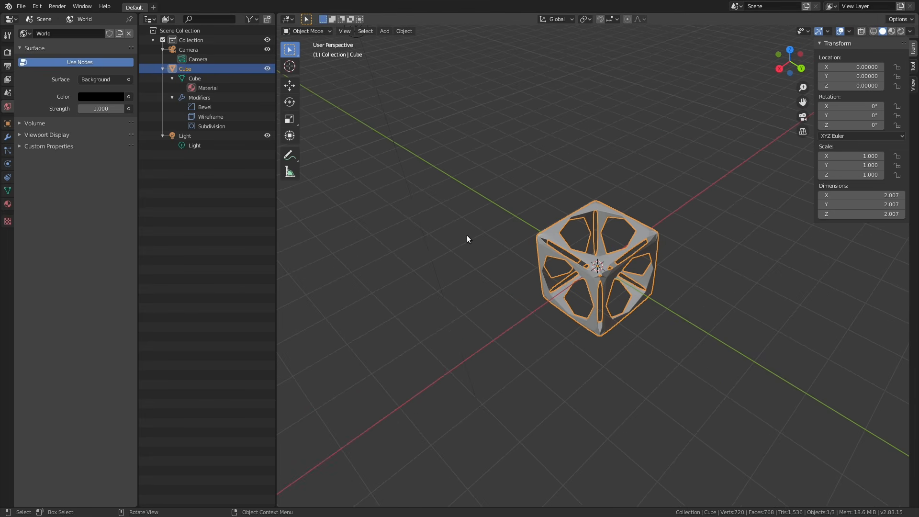
- Show the Outliner's selectable, viewport-disable and render-disable toggles, and remove the hide (eye) toggle
click(249, 18)
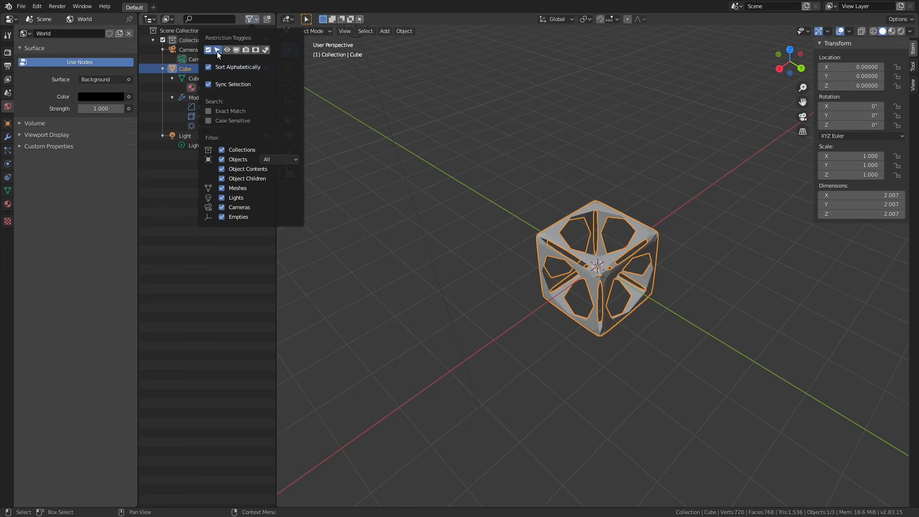
click(245, 50)
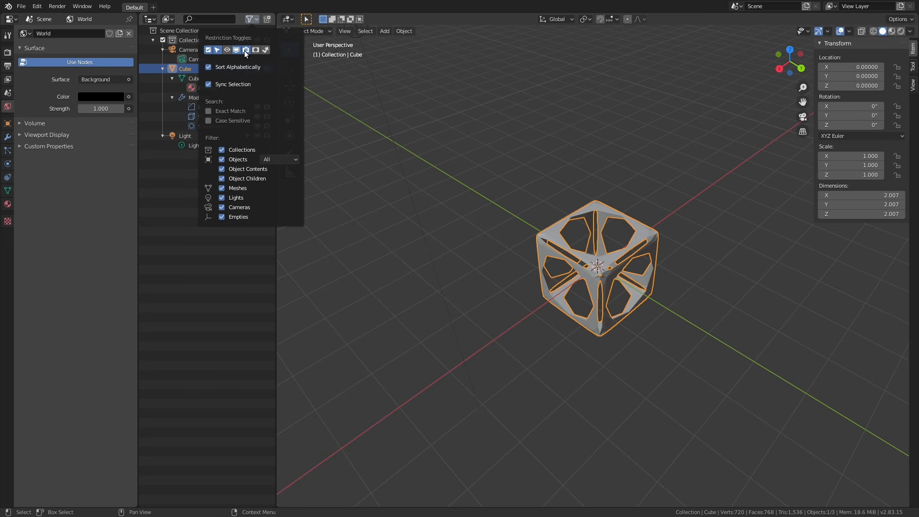
click(249, 20)
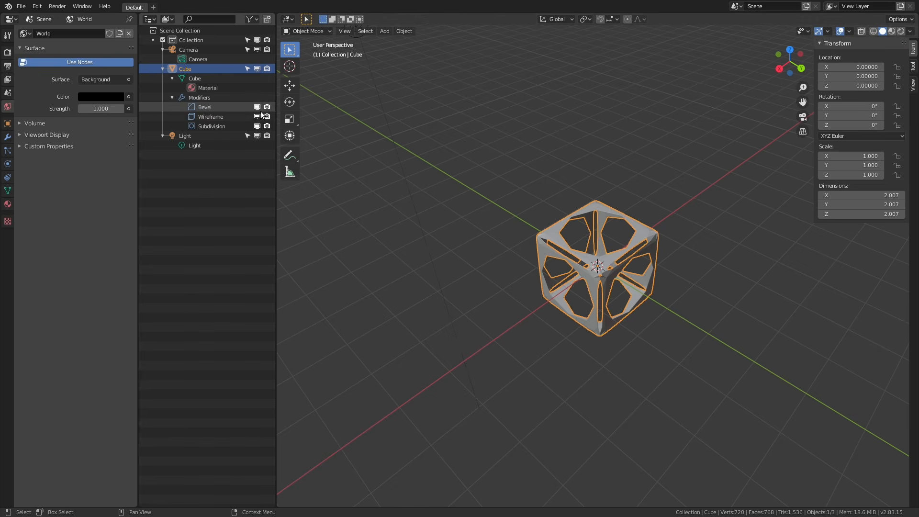
- Test the new Outliner toggles by switching the cube's Subdivision modifier off and on in the viewport twice
middle_drag(516, 183, 562, 205)
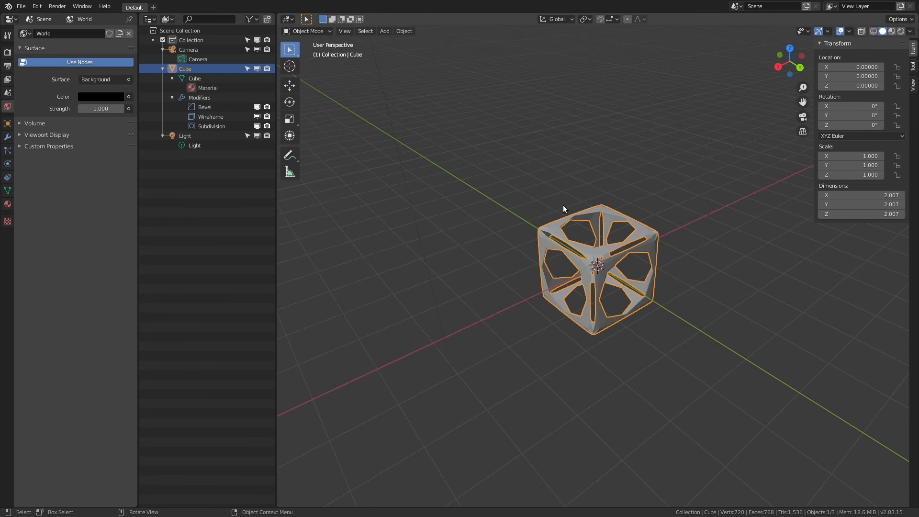
middle_drag(614, 252, 608, 246)
scroll(593, 235, up, 2)
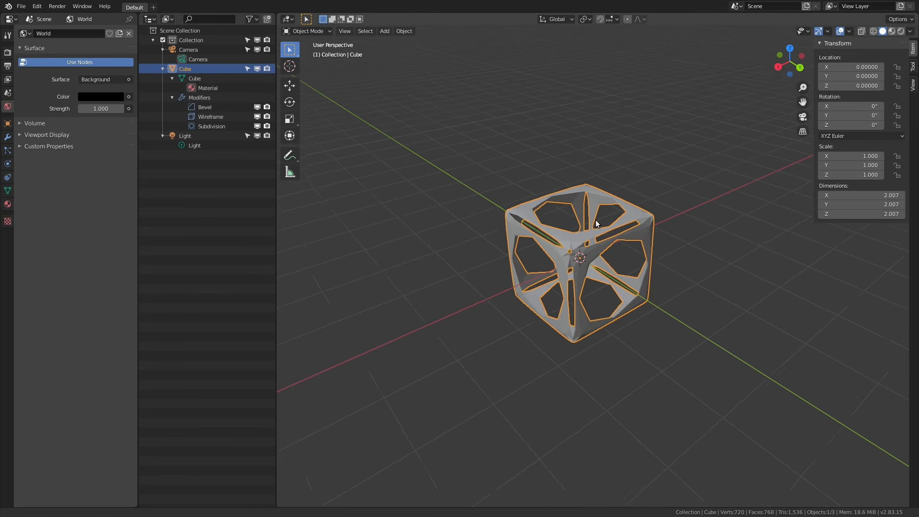
click(257, 126)
click(258, 126)
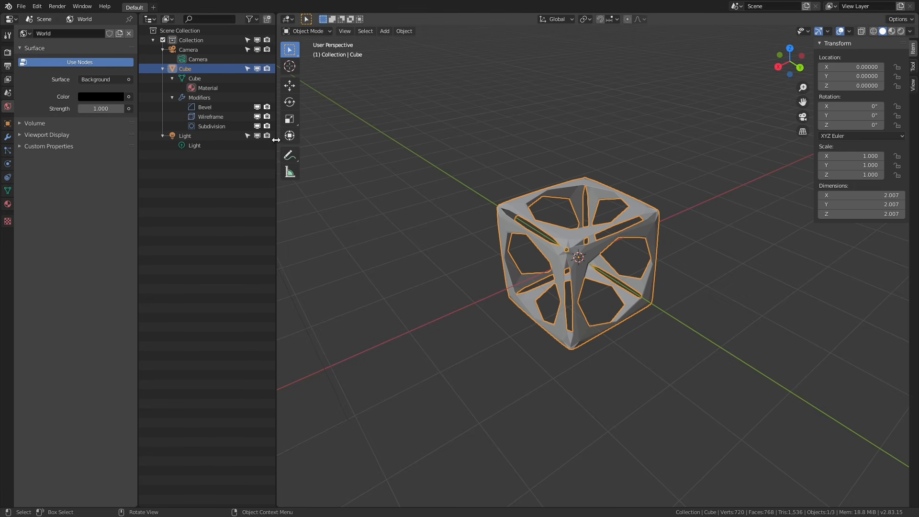
click(257, 126)
click(257, 126)
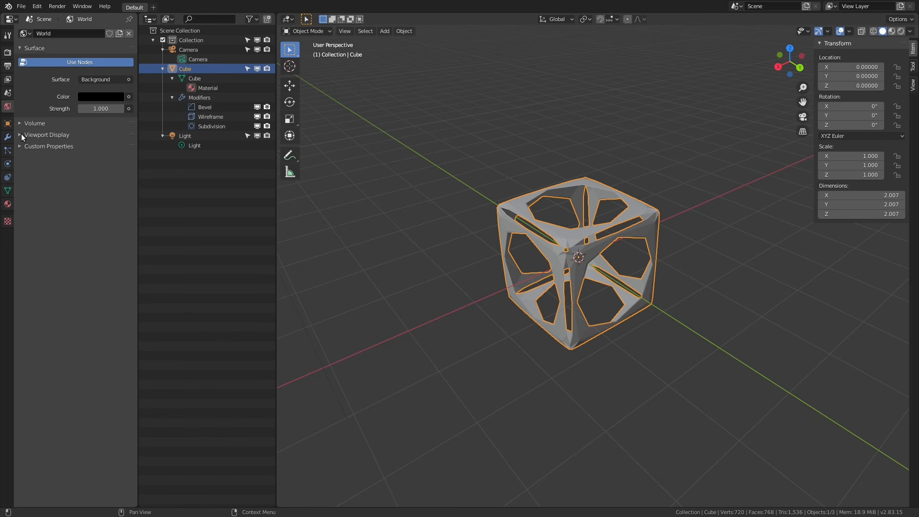
- Show the cube's modifier settings and disable its Bevel, Wireframe and Subdivision modifiers in the viewport
click(7, 136)
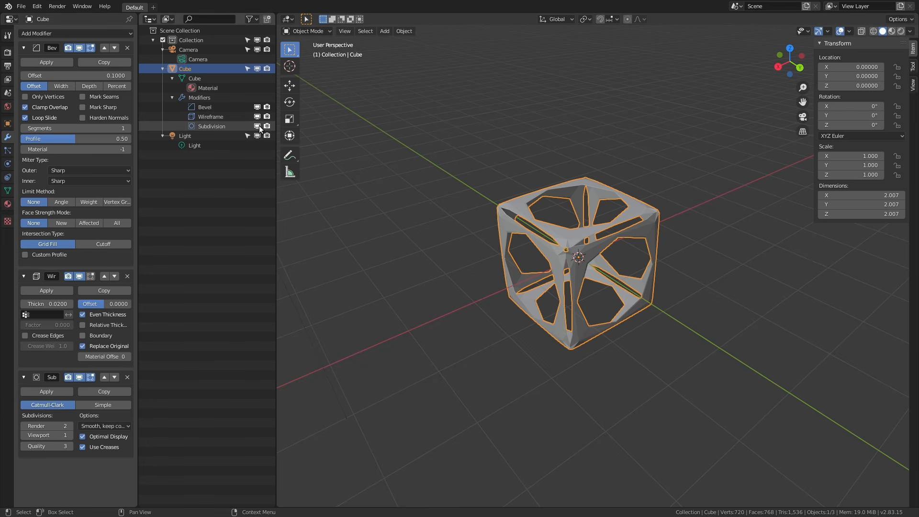
drag(257, 126, 257, 106)
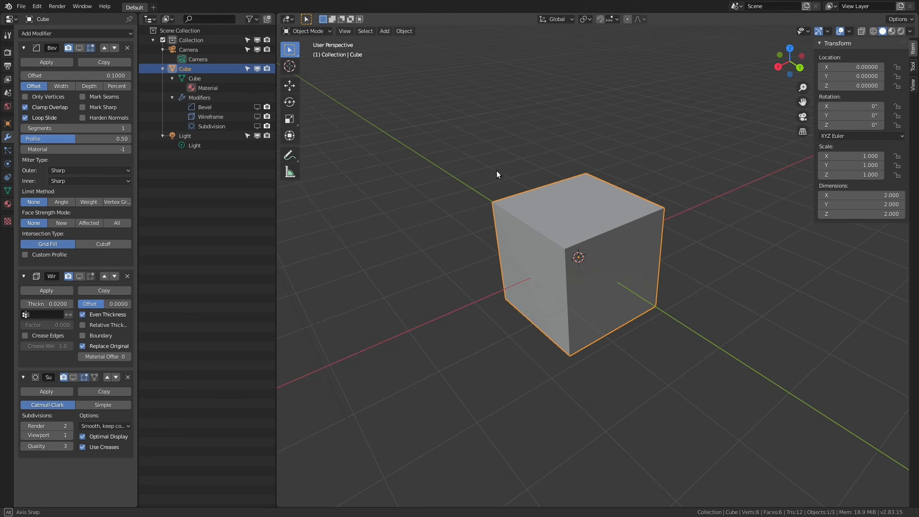
- Hide the viewport's toolbar, and toggle the sidebar off and on again
key(t)
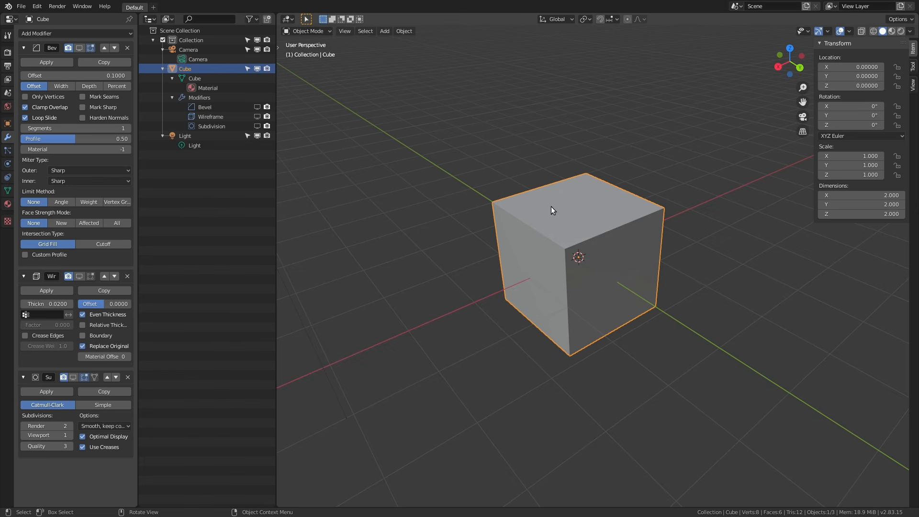
key(n)
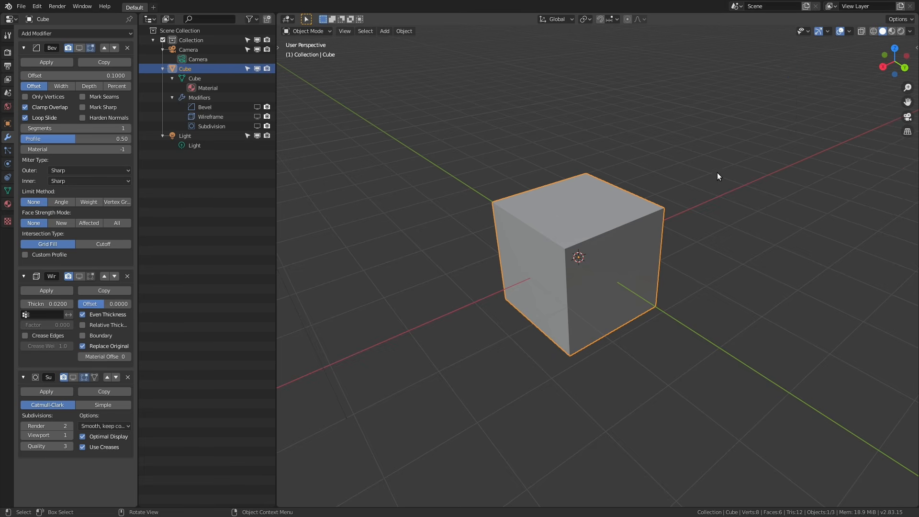
key(n)
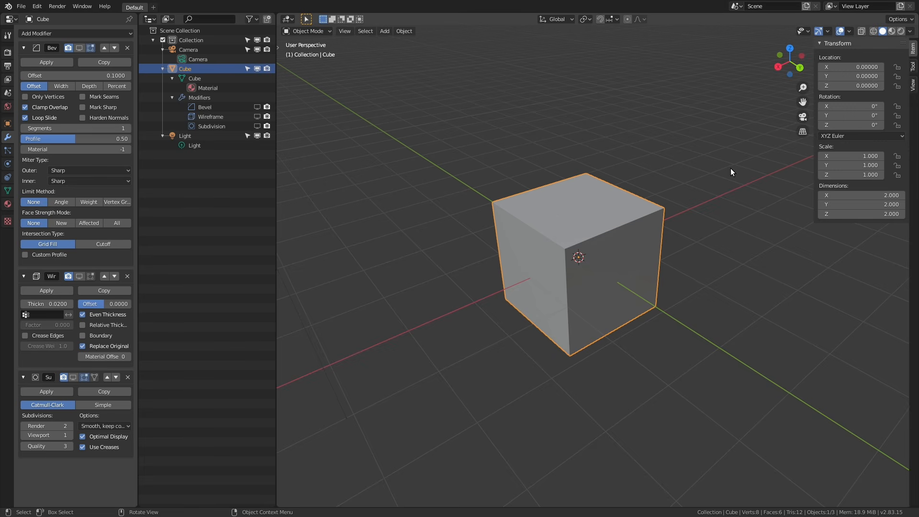
- Show the sidebar's view settings and set the viewport's focal length to 70
click(913, 85)
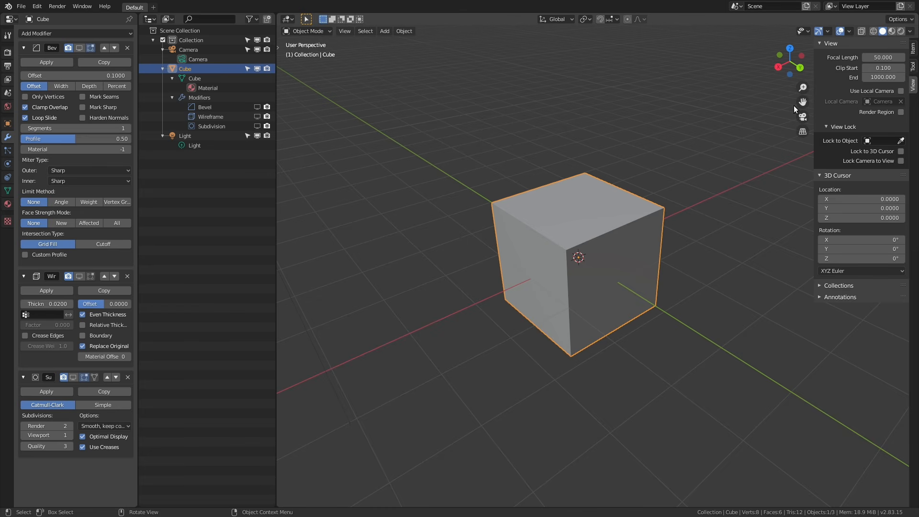
click(890, 57)
text(70)
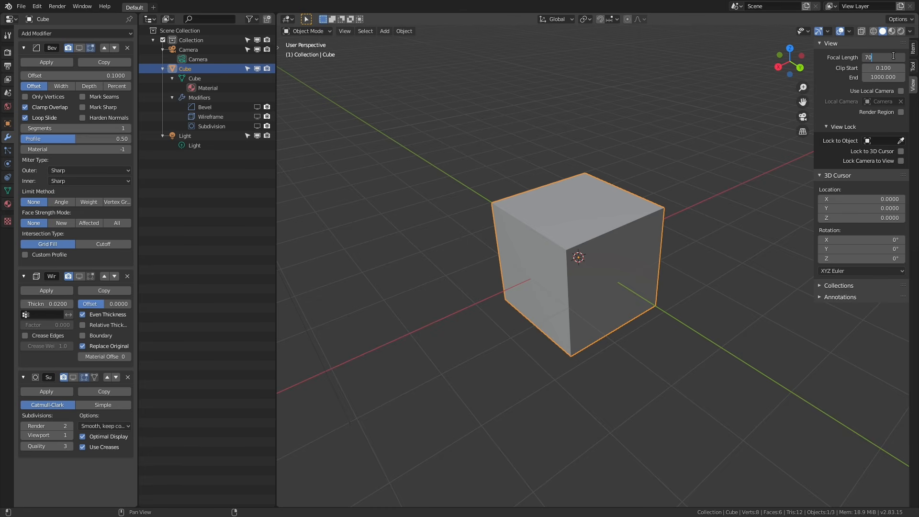
key(Return)
scroll(534, 254, down, 3)
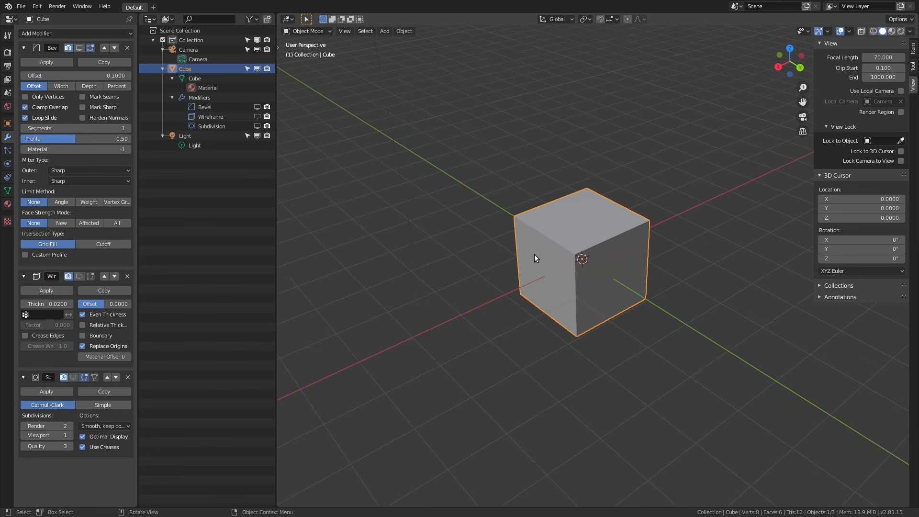
middle_drag(596, 291, 575, 288)
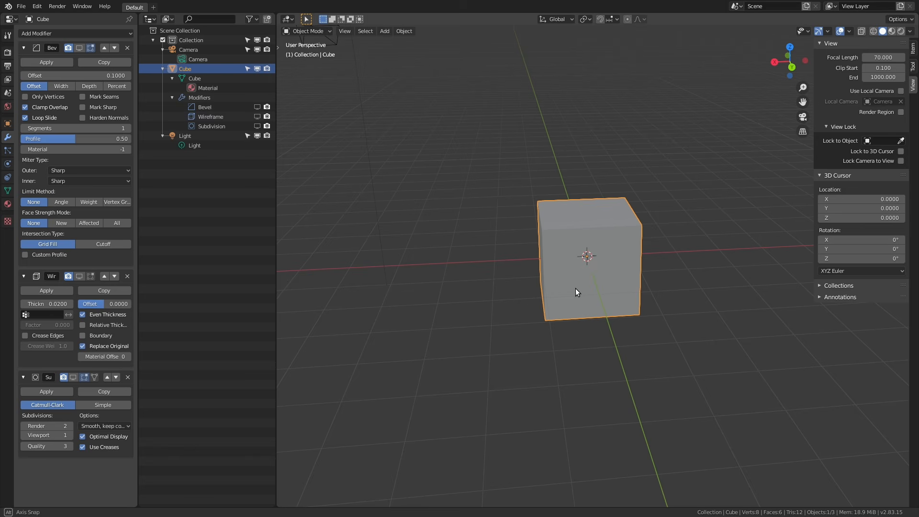
- Try viewport focal lengths of 35 and 50 to compare the perspective on the cube
click(884, 58)
text(35)
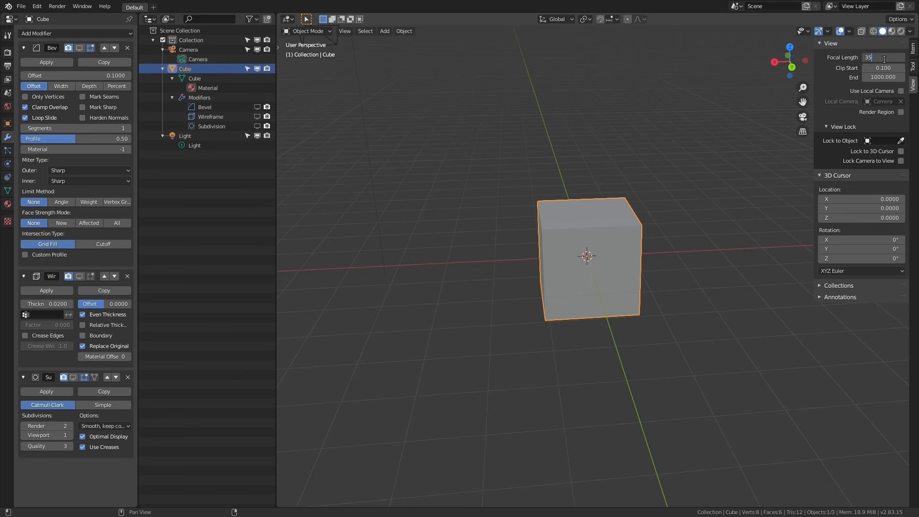
key(Return)
middle_drag(564, 354, 615, 260)
scroll(598, 258, up, 6)
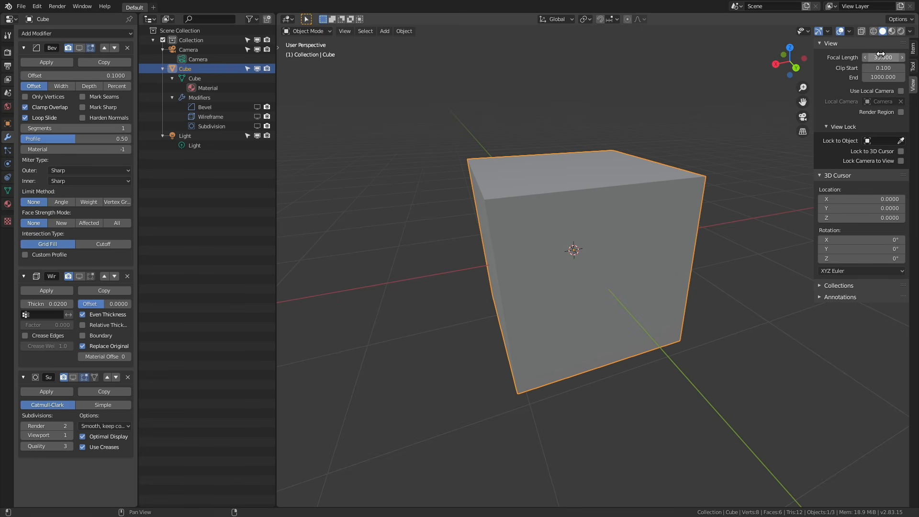
click(883, 57)
text(50)
key(Return)
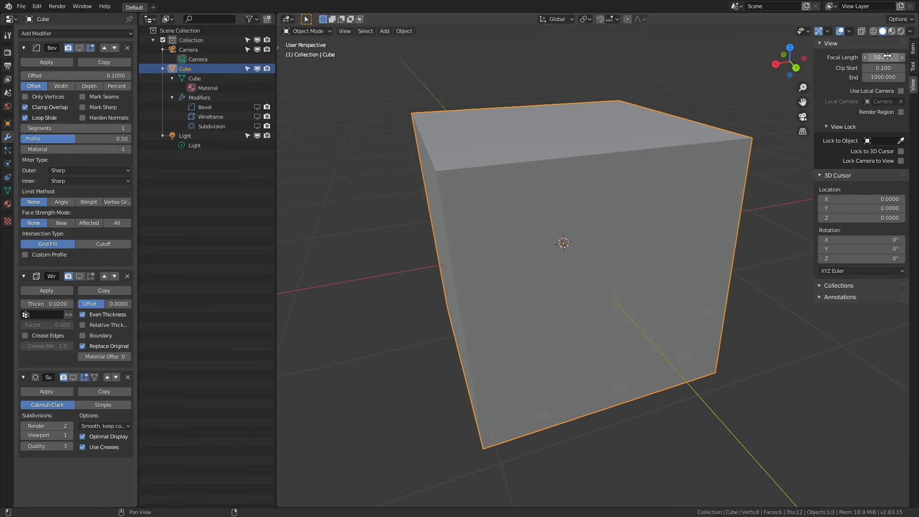
- Set the viewport's focal length back to 70
click(884, 57)
text(70)
key(Return)
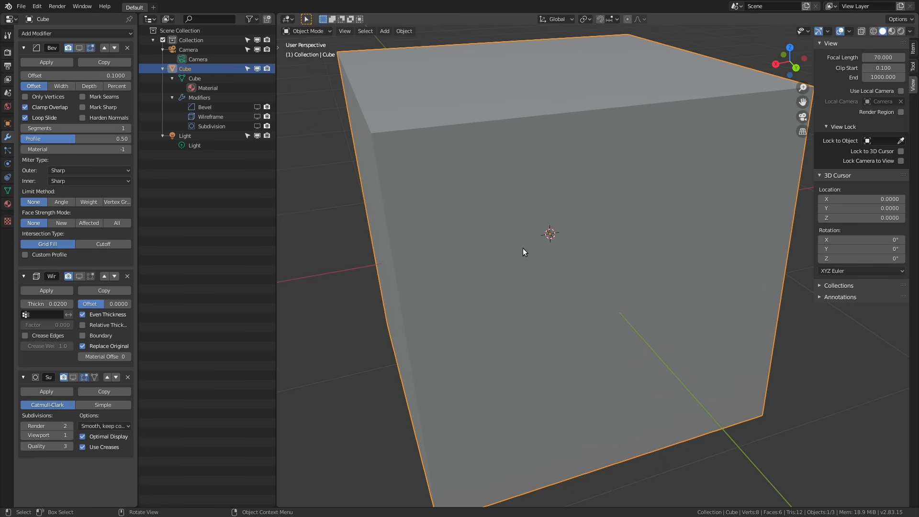
scroll(517, 239, down, 7)
middle_drag(595, 270, 611, 285)
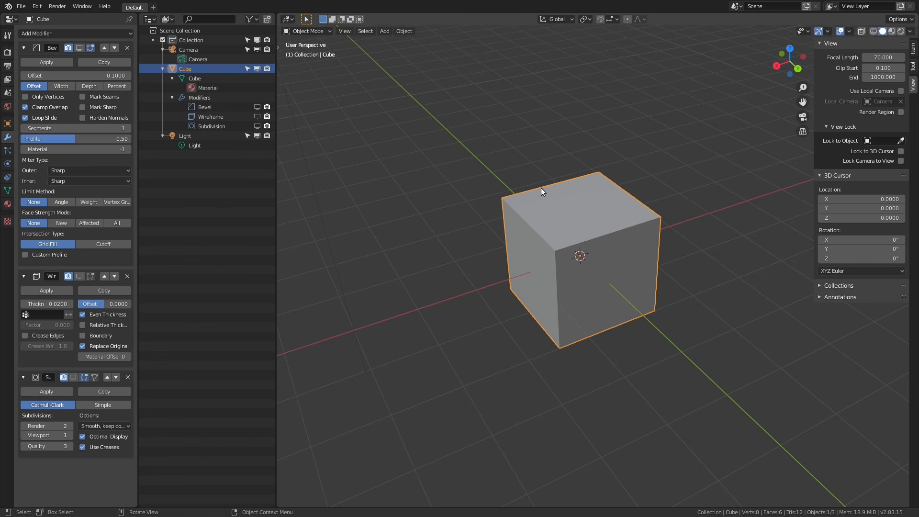
middle_drag(551, 122, 628, 210)
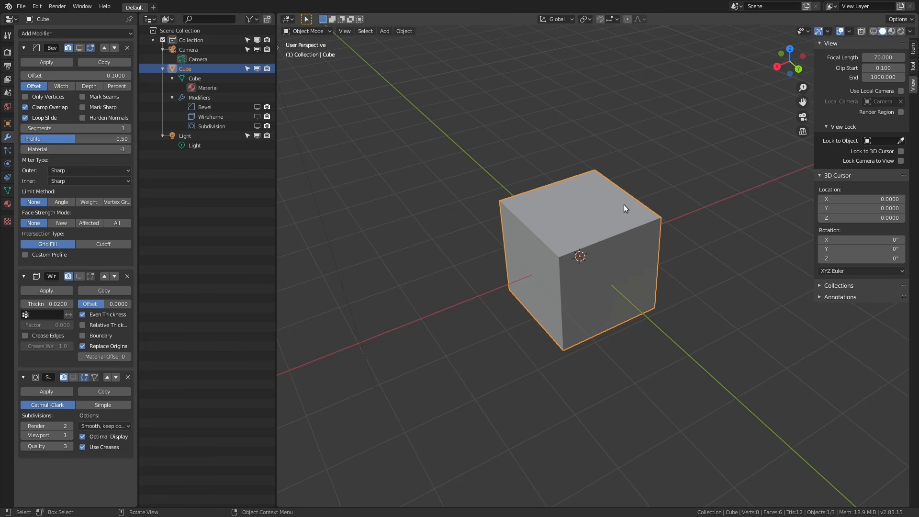
- Delete all objects in the scene and remove the Collection with its hierarchy
key(a)
key(Delete)
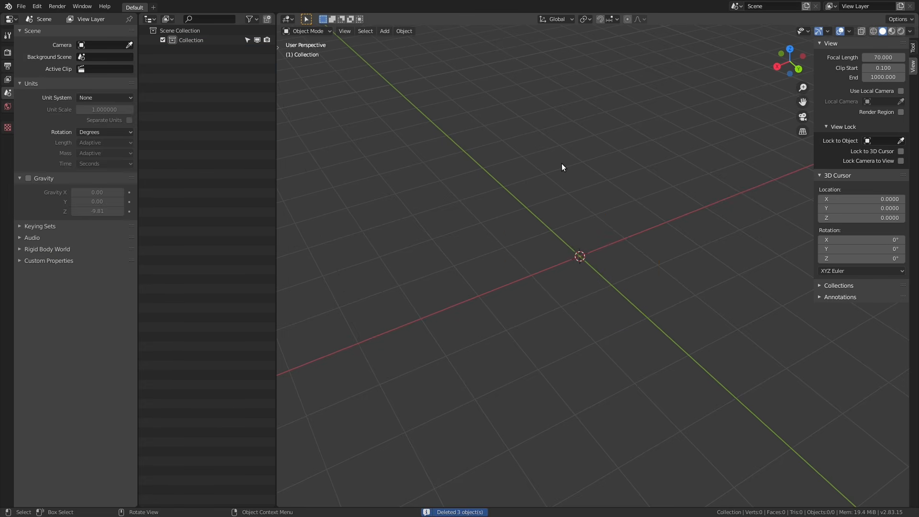
right_click(185, 41)
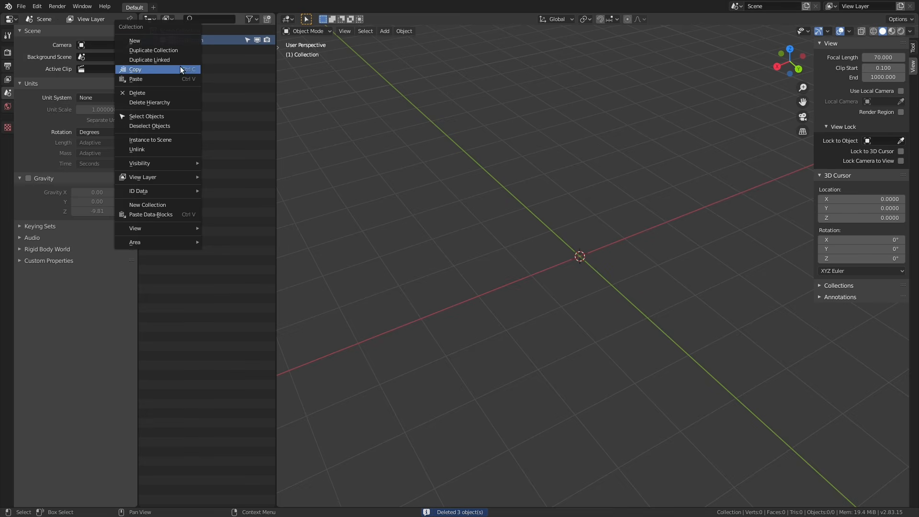
click(160, 99)
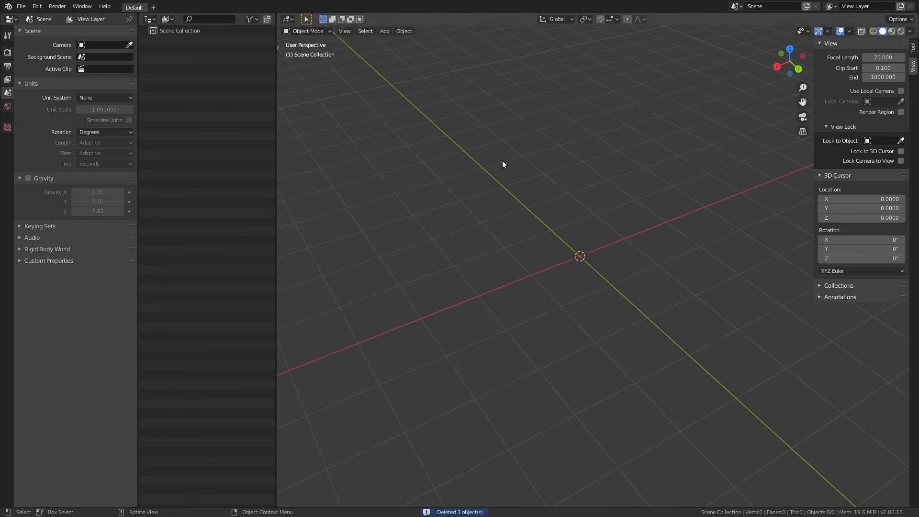
- Switch the viewport sidebar to the active tool settings and hide the sidebar
click(913, 47)
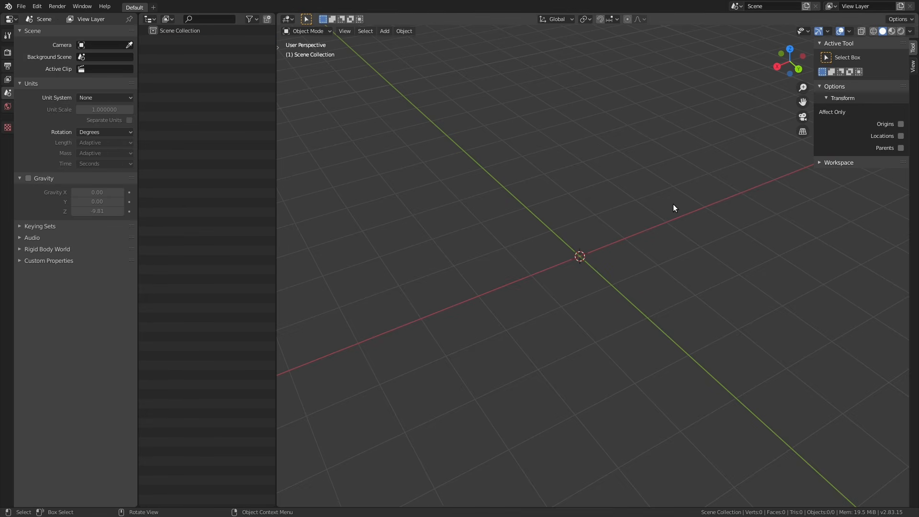
key(n)
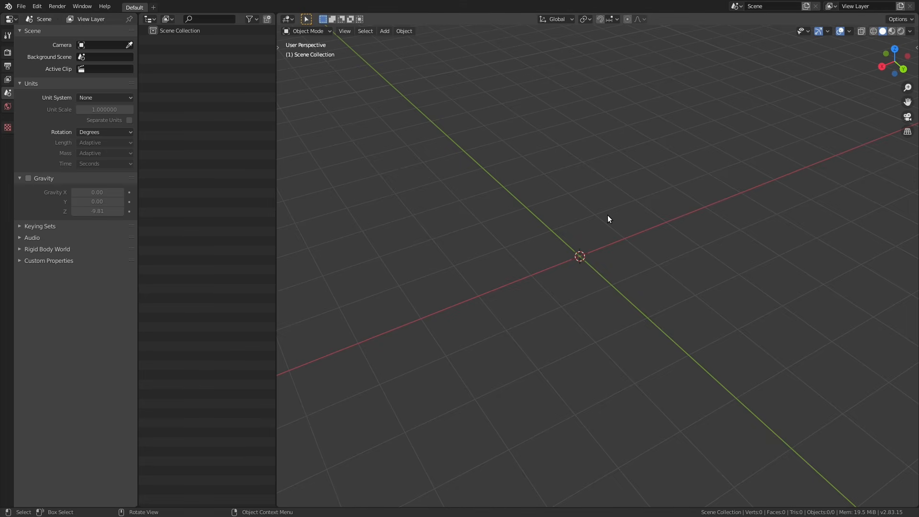
mouse_move(608, 217)
middle_down()
mouse_move(583, 211)
mouse_move(615, 215)
mouse_move(541, 251)
mouse_move(689, 236)
mouse_move(675, 224)
mouse_move(614, 231)
middle_up()
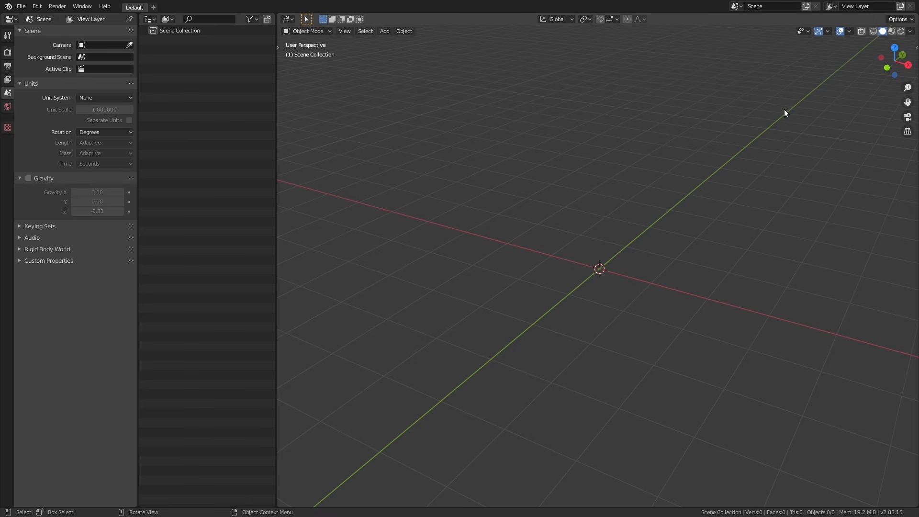
mouse_move(665, 196)
middle_down()
mouse_move(646, 206)
mouse_move(654, 204)
middle_up()
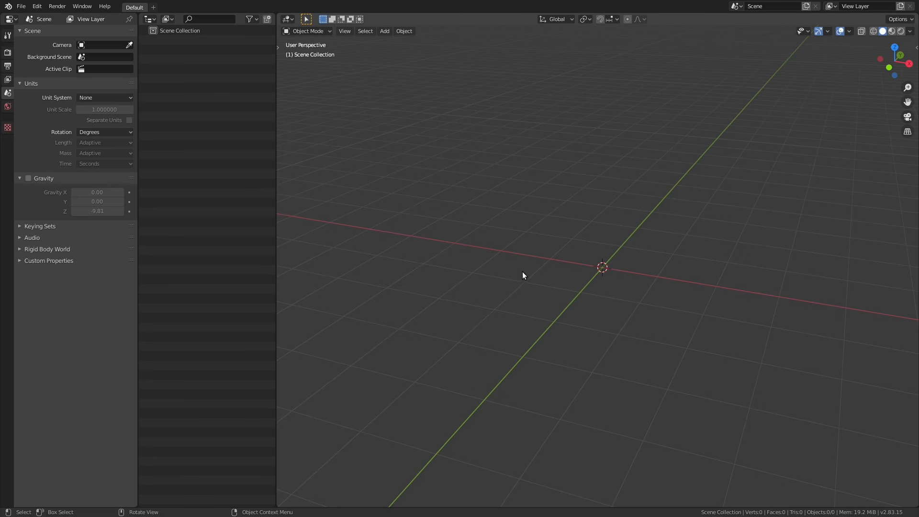
middle_drag(620, 263, 631, 268)
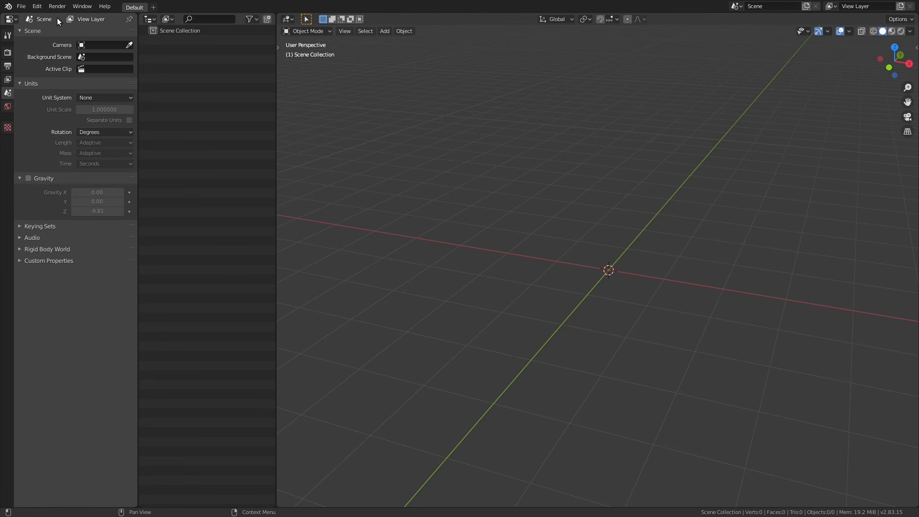
- Narrow the Outliner column slightly and save the current setup as the startup file
drag(277, 86, 275, 90)
click(21, 6)
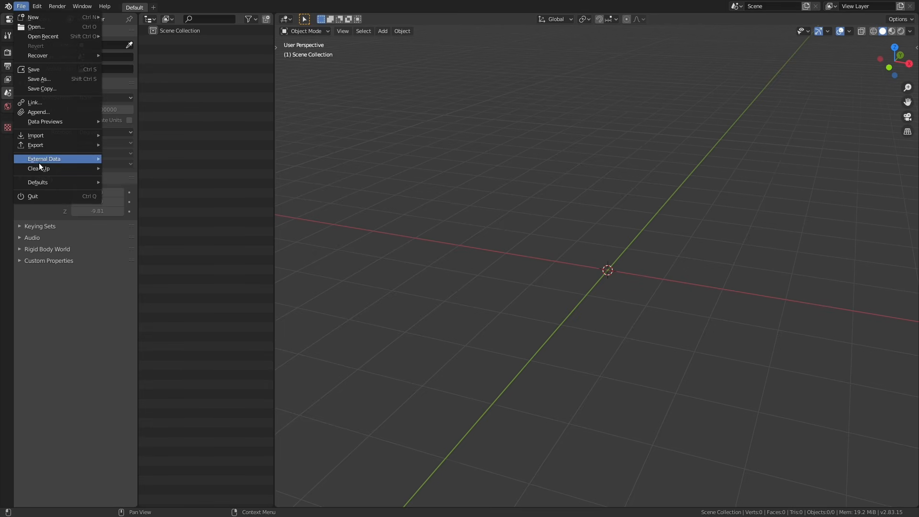
mouse_move(38, 182)
click(122, 178)
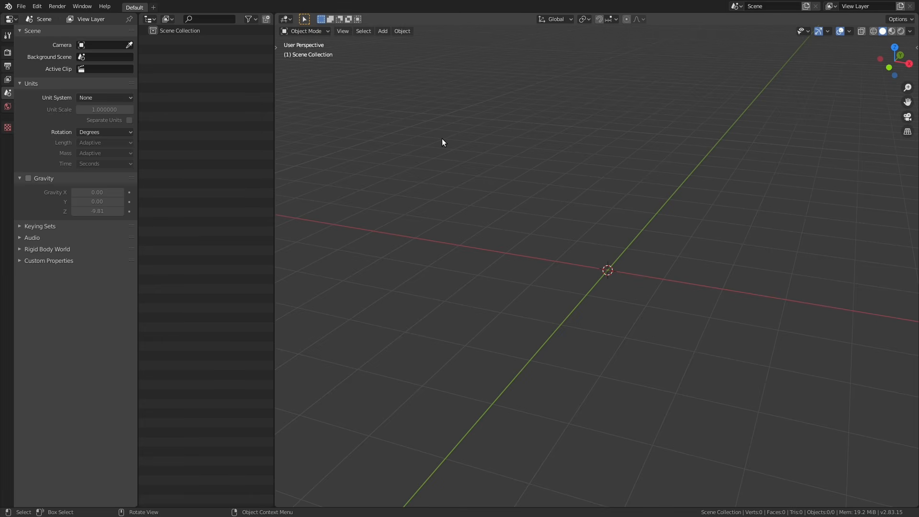
- Launch a new Blender instance and dismiss its splash screen to check the saved startup file
key(super+d)
text(ble)
key(Return)
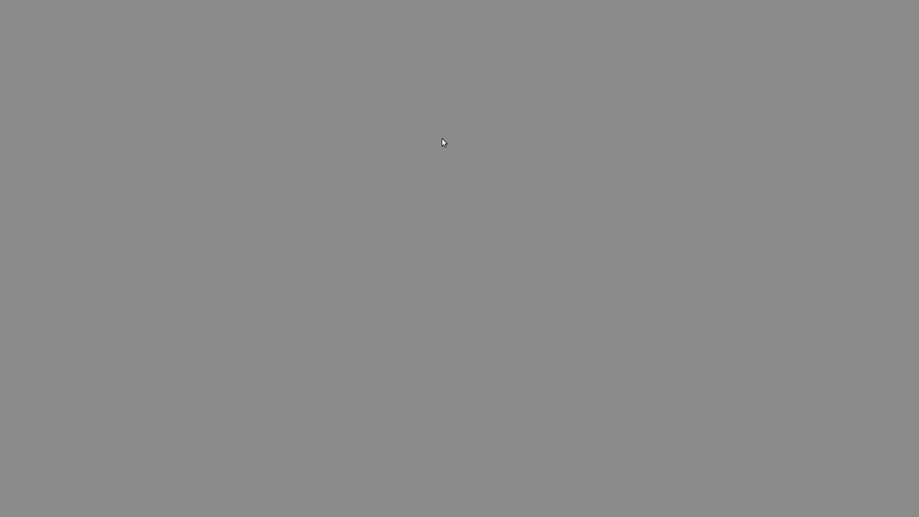
click(601, 120)
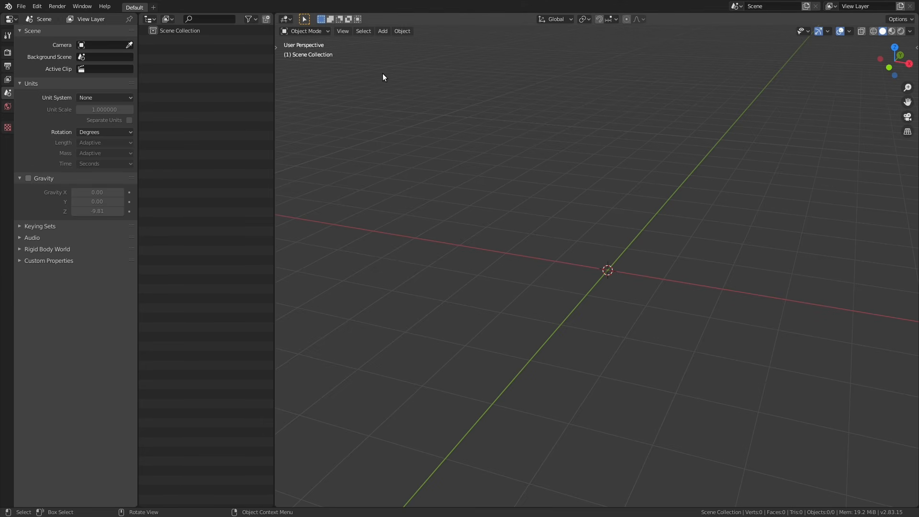
- Show the output properties and save the startup file again with them displayed
click(7, 65)
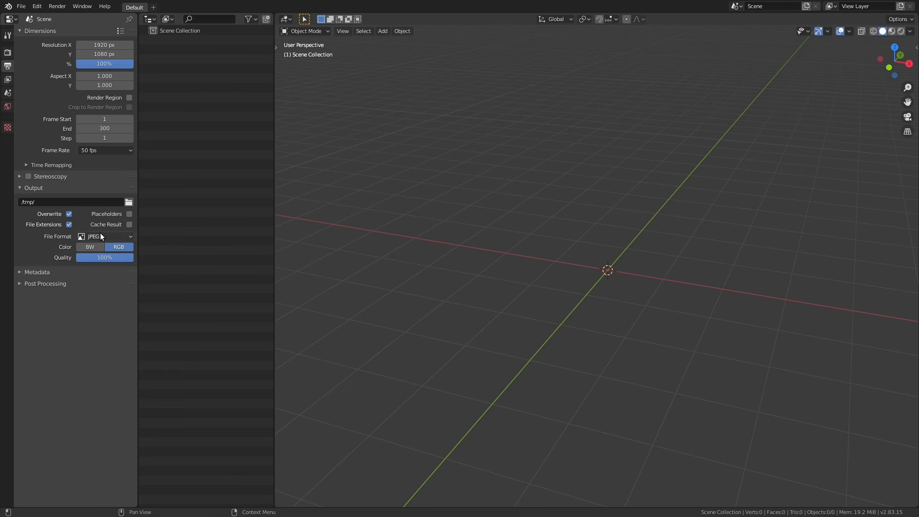
click(21, 7)
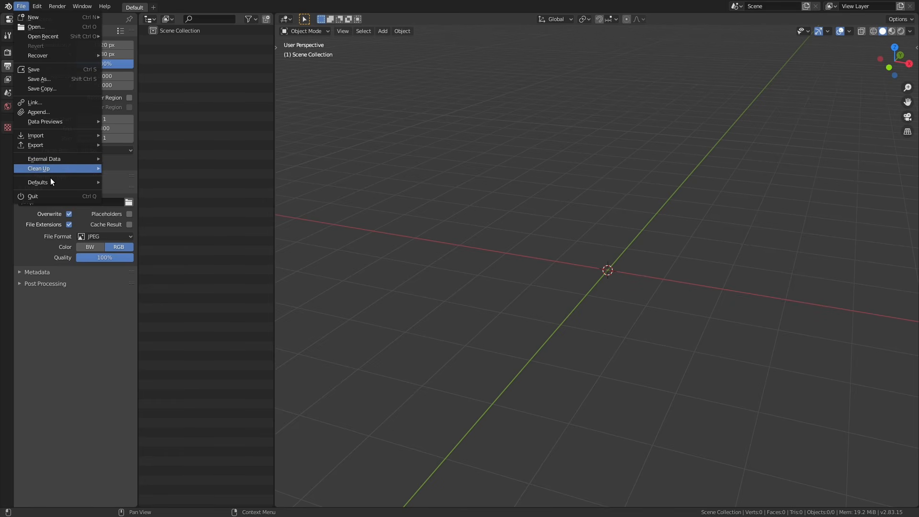
click(22, 7)
mouse_move(38, 182)
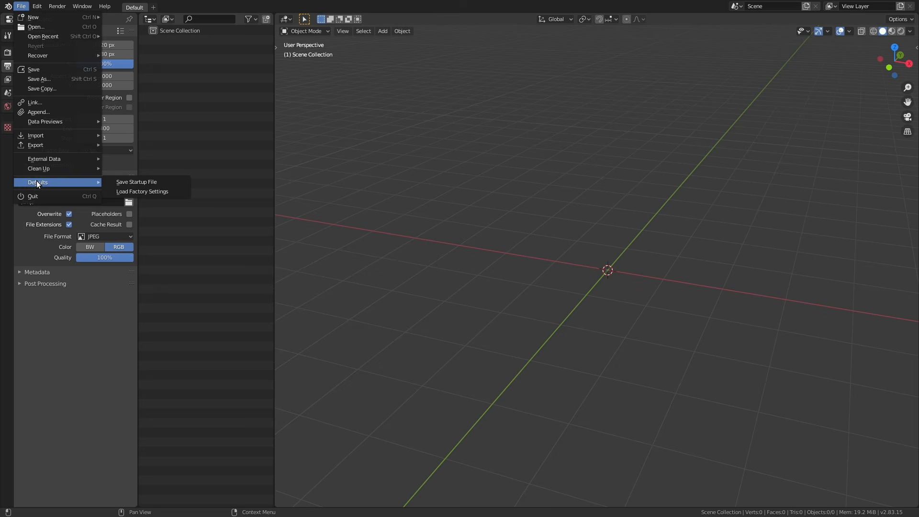
click(143, 182)
click(97, 180)
- Launch another Blender instance with blender-dev to check that it starts on the output properties
key(super+d)
text(ble)
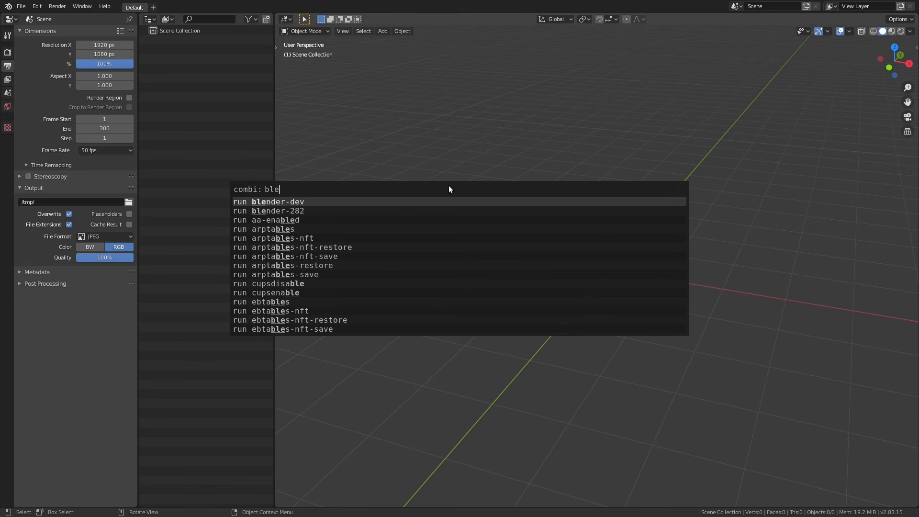
key(Return)
click(433, 78)
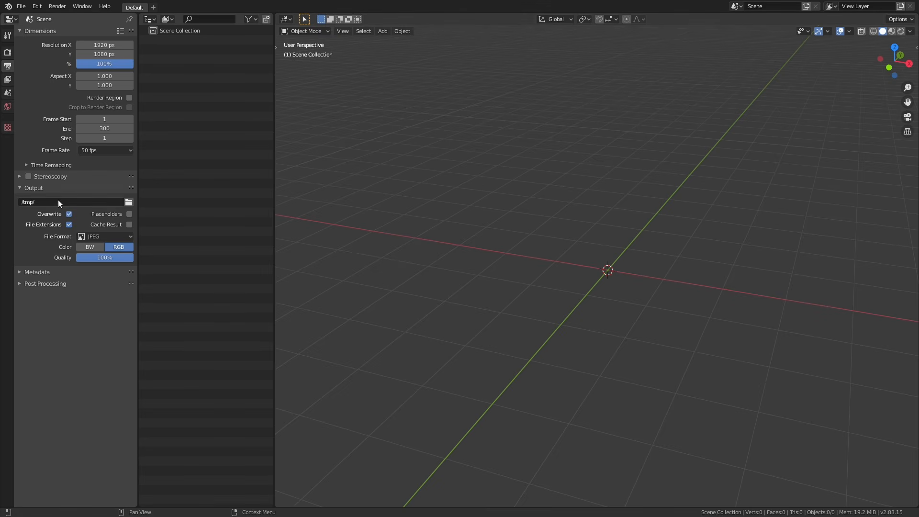
- Set the output frame rate to 29.97 fps
click(103, 151)
click(105, 192)
click(101, 150)
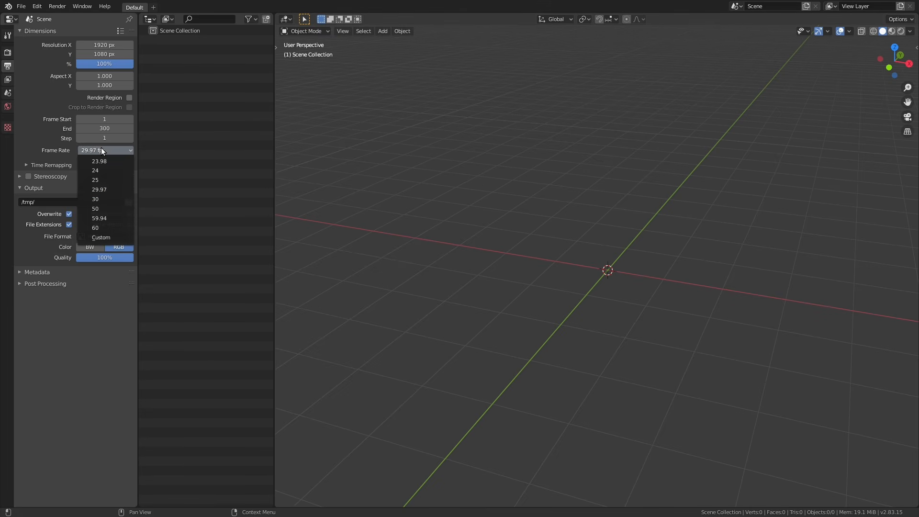
- Set the output frame rate to 30 fps and save the current setup as the startup file
click(21, 6)
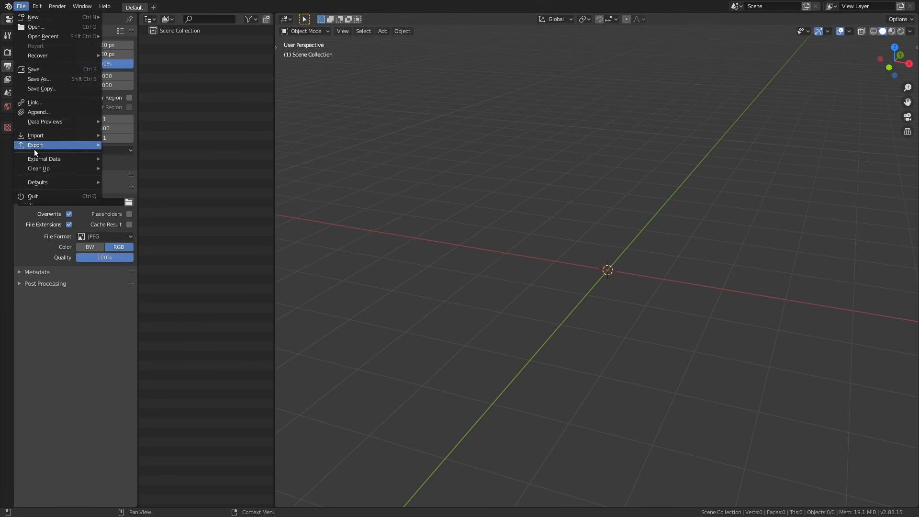
mouse_move(35, 163)
mouse_move(36, 182)
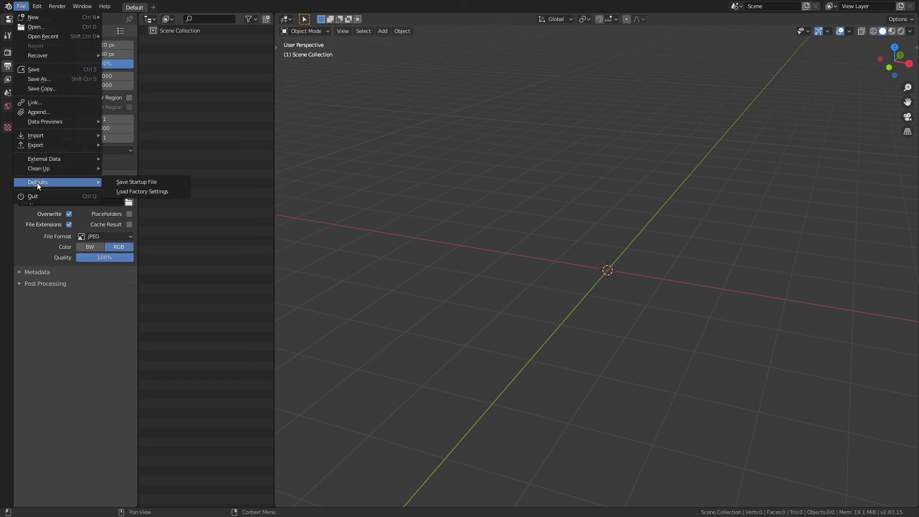
click(132, 183)
click(111, 180)
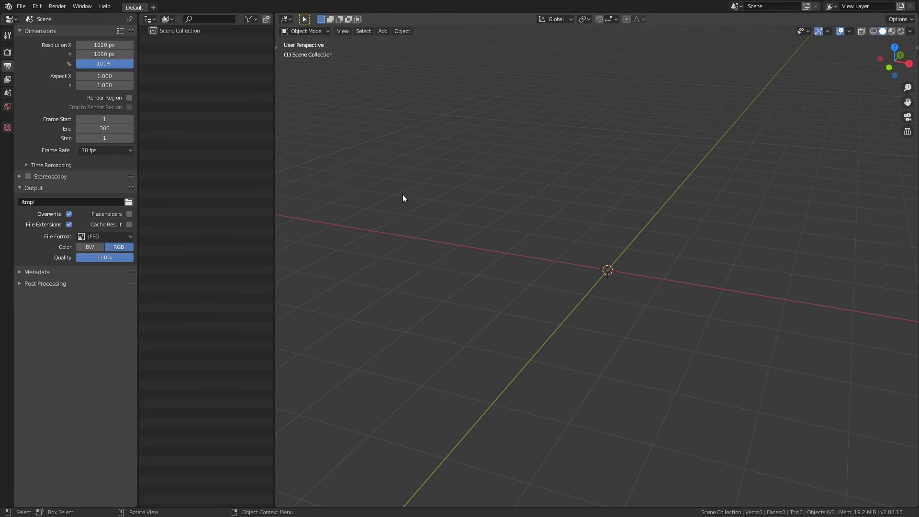
- Launch another Blender instance and dismiss its splash screen to check the saved output settings
key(super+d)
text(ble)
key(Return)
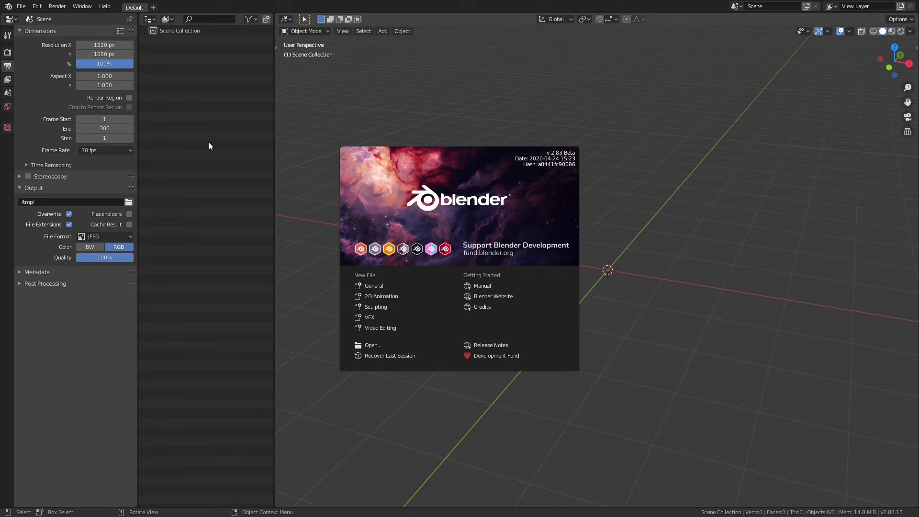
click(415, 71)
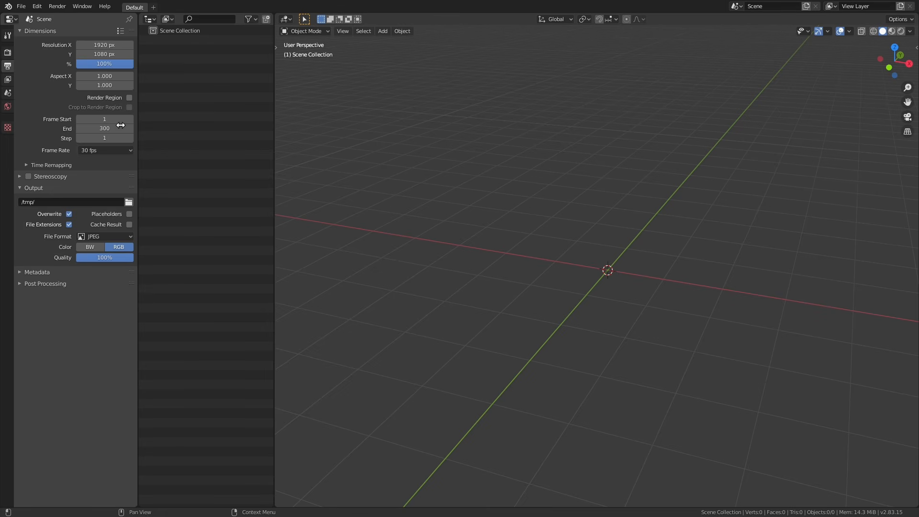
click(9, 52)
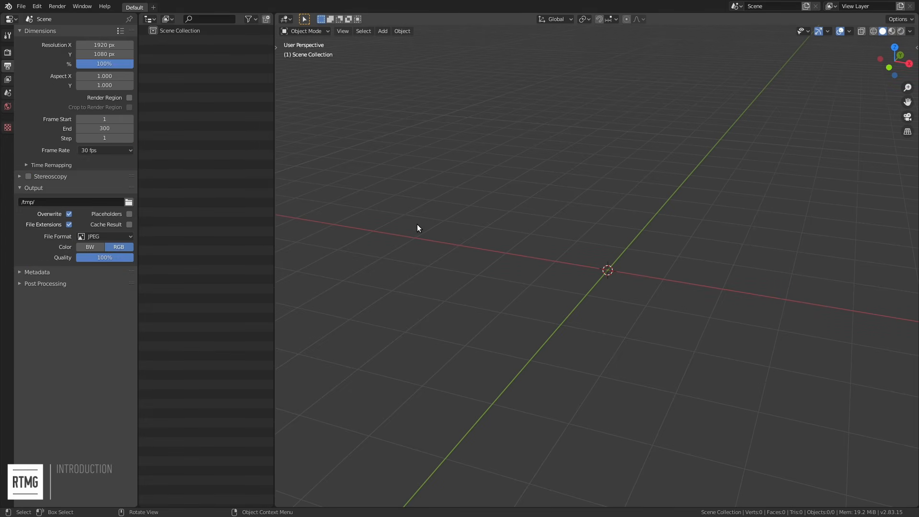
- Open the Blender Preferences, then return to the viewport and try to render the current frame
click(37, 6)
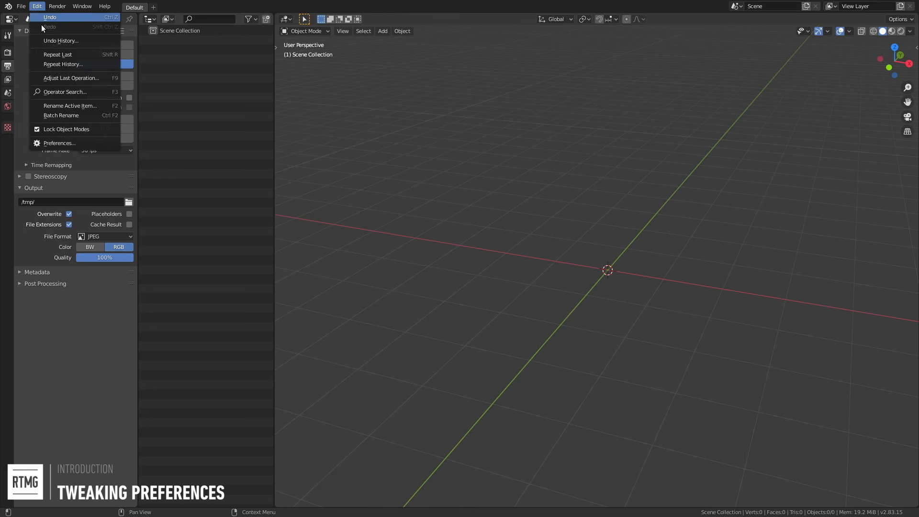
click(67, 145)
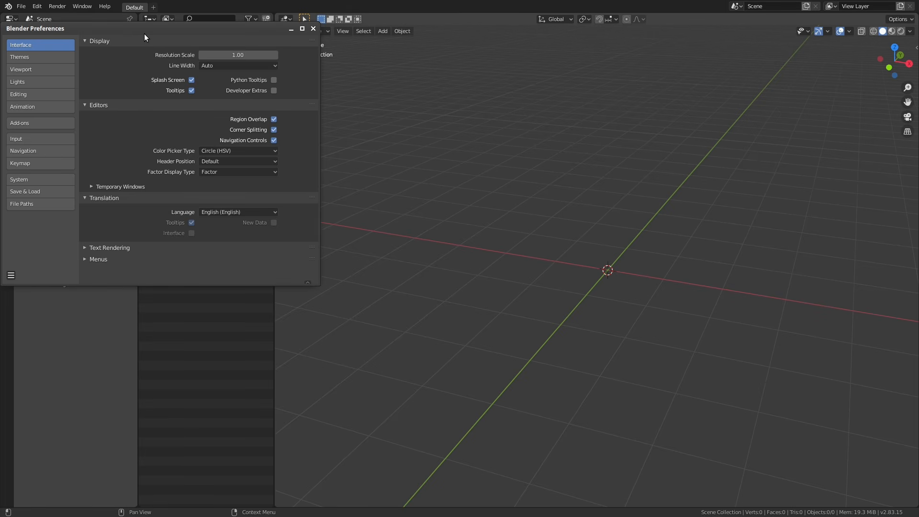
drag(145, 34, 176, 44)
click(570, 205)
key(F12)
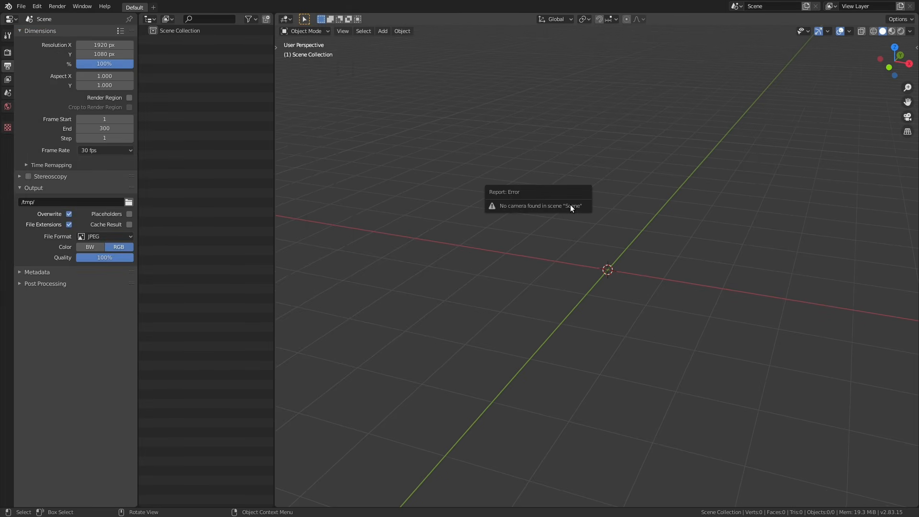
- Add a camera to the scene and clear its rotation
key(shift+a)
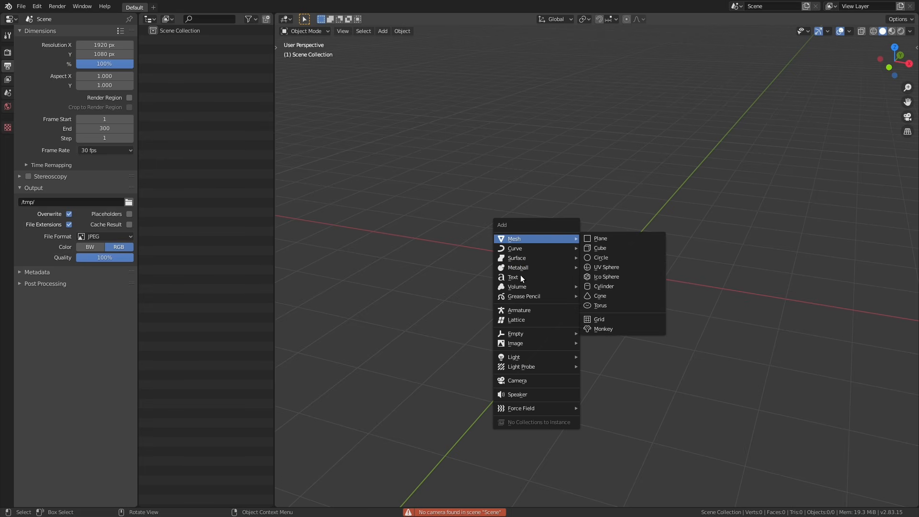
click(517, 380)
key(alt+r)
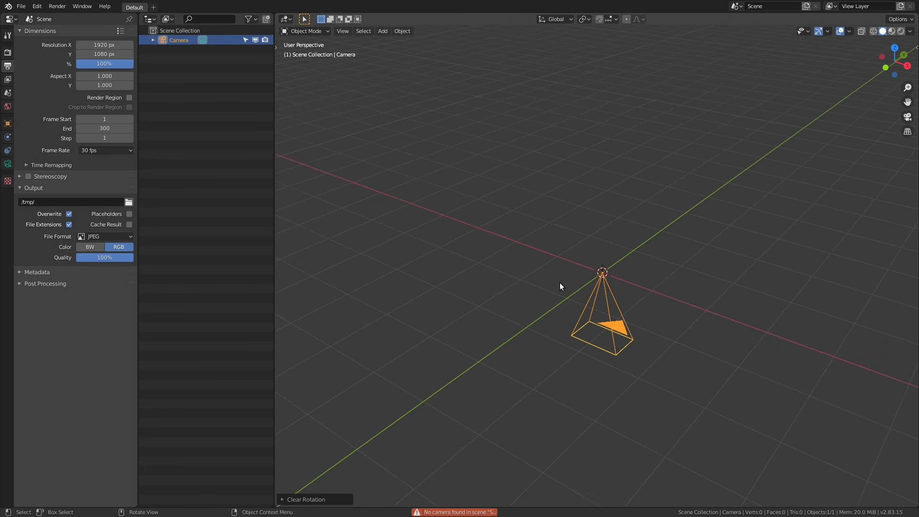
- Render the current frame to see where the result opens, and close the render window
key(F12)
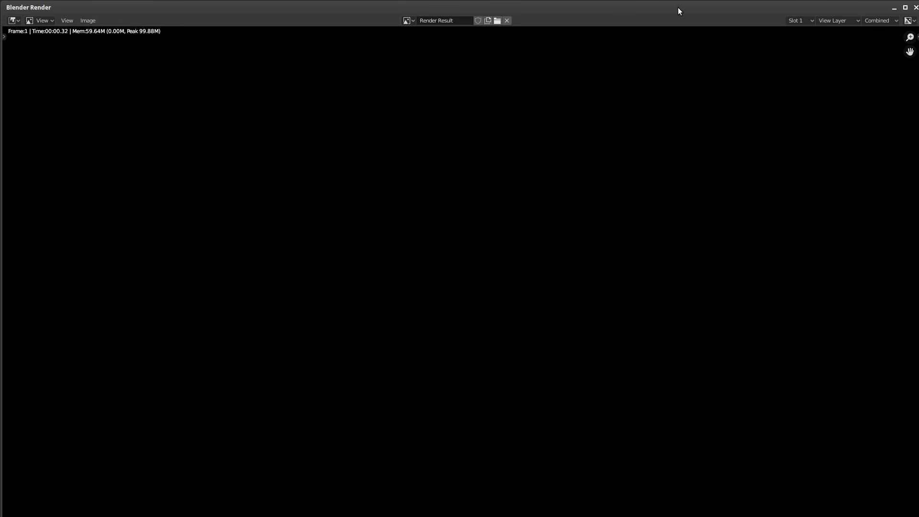
drag(599, 9, 601, 67)
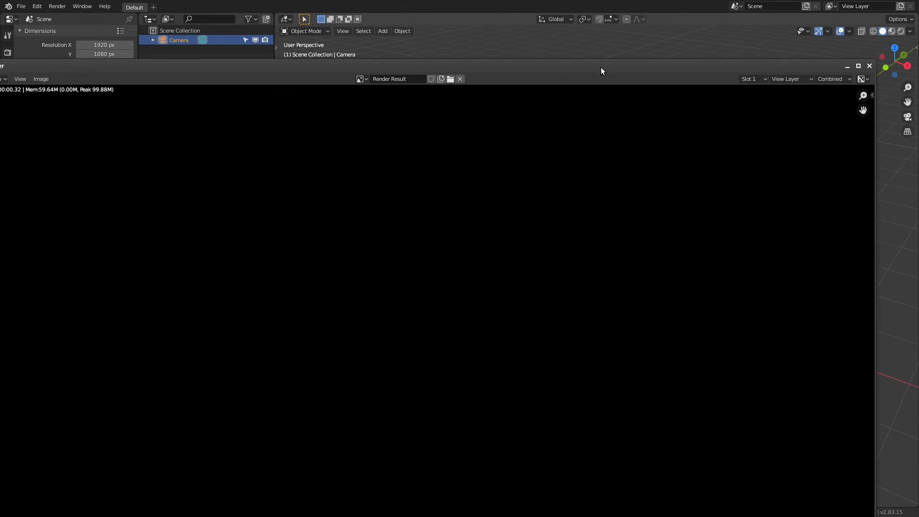
click(869, 66)
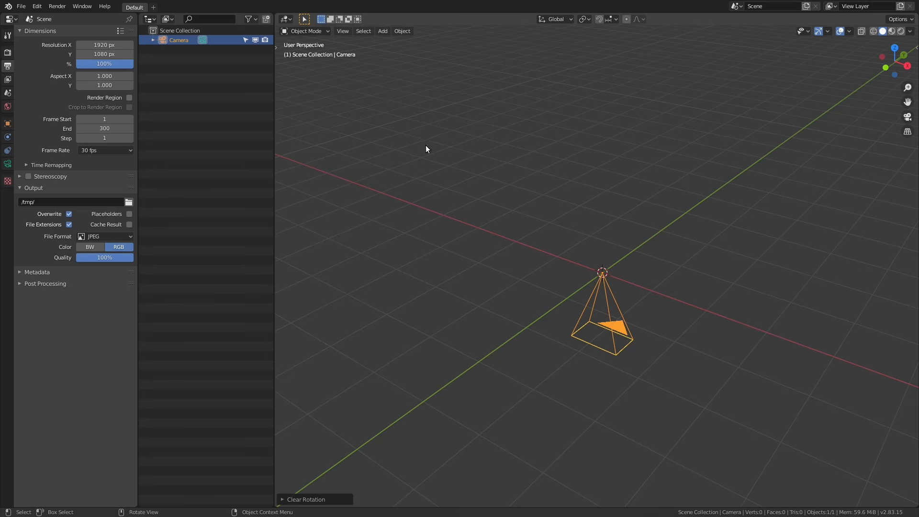
- In the interface preferences for temporary windows, set renders to display in Full Screen
key(alt+Tab)
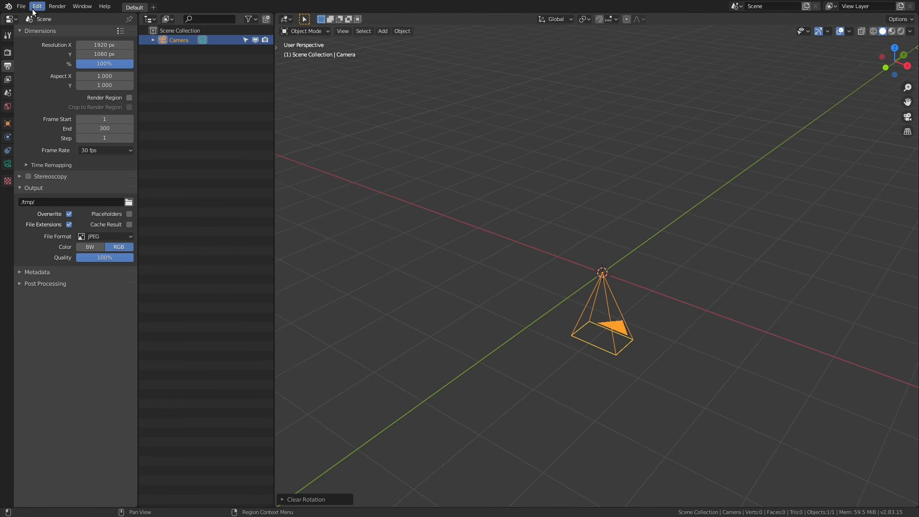
click(33, 9)
click(51, 143)
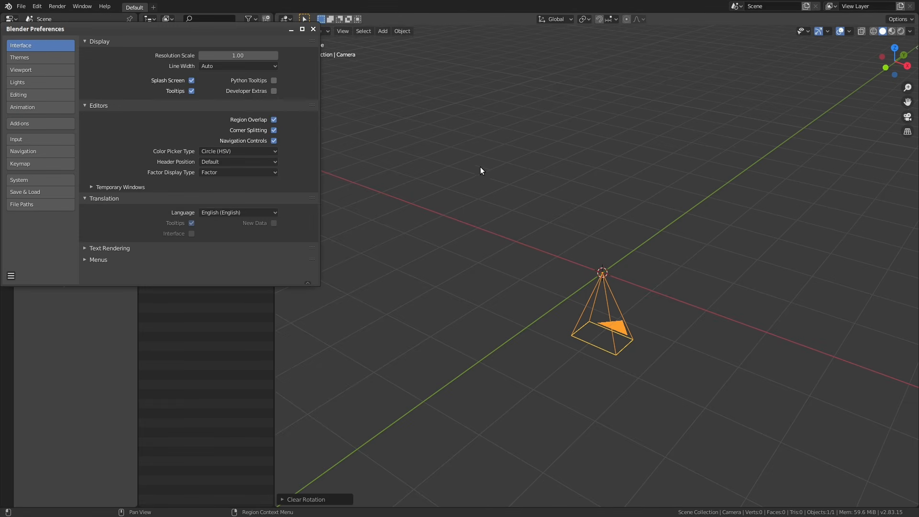
click(124, 189)
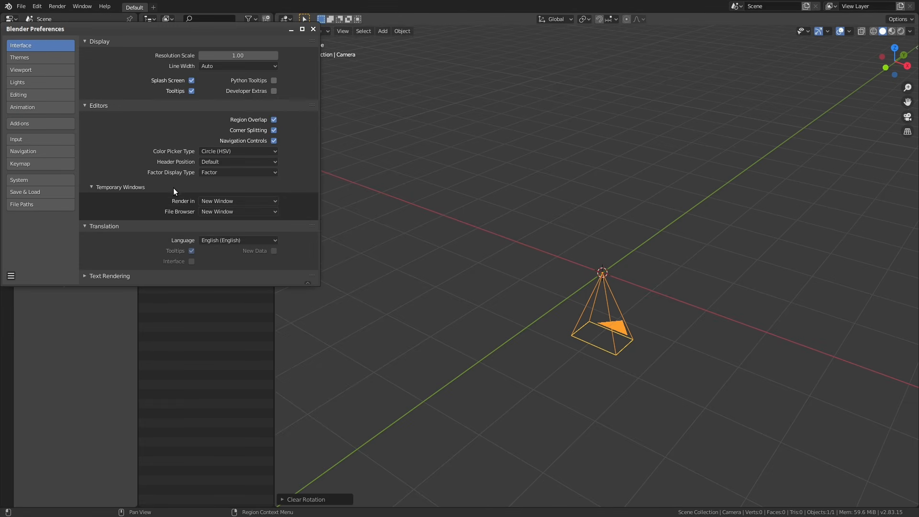
click(251, 201)
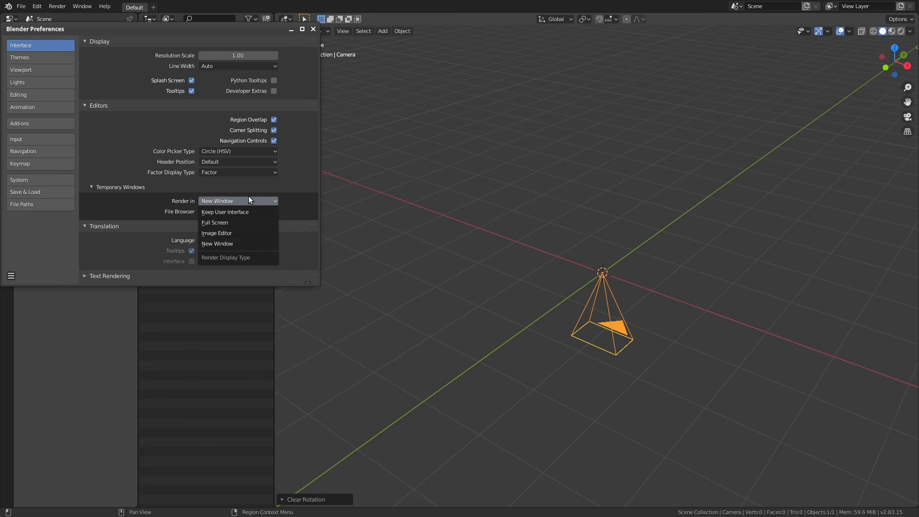
click(225, 198)
click(221, 201)
click(210, 222)
drag(151, 30, 223, 67)
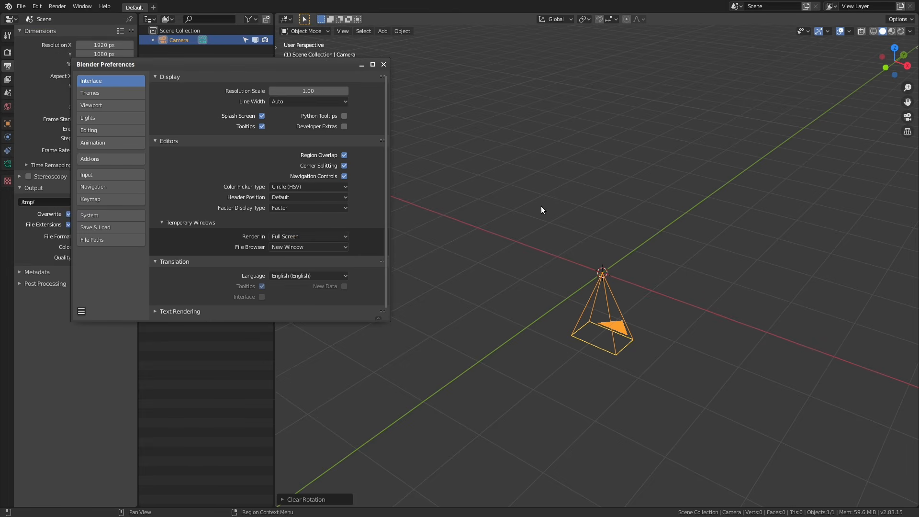
- Render the frame again to check the full-screen render display, and return to the viewport layout
click(575, 204)
key(F12)
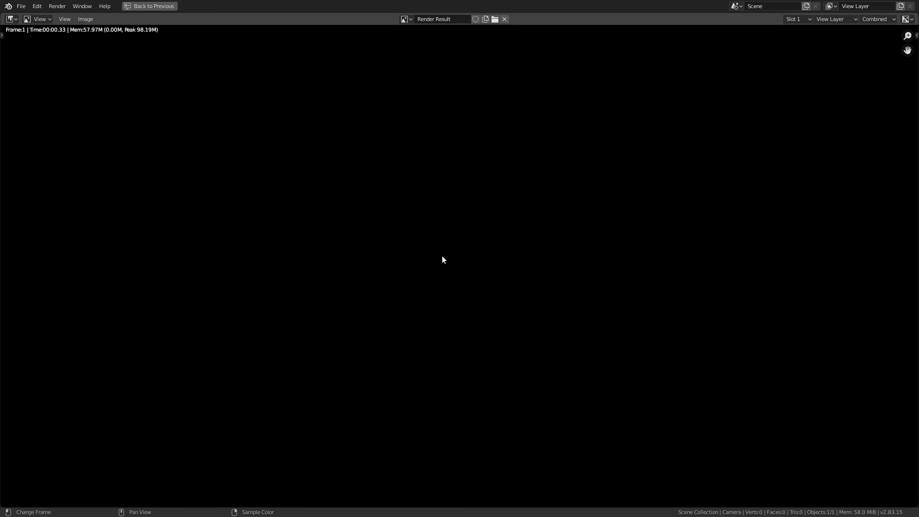
key(Escape)
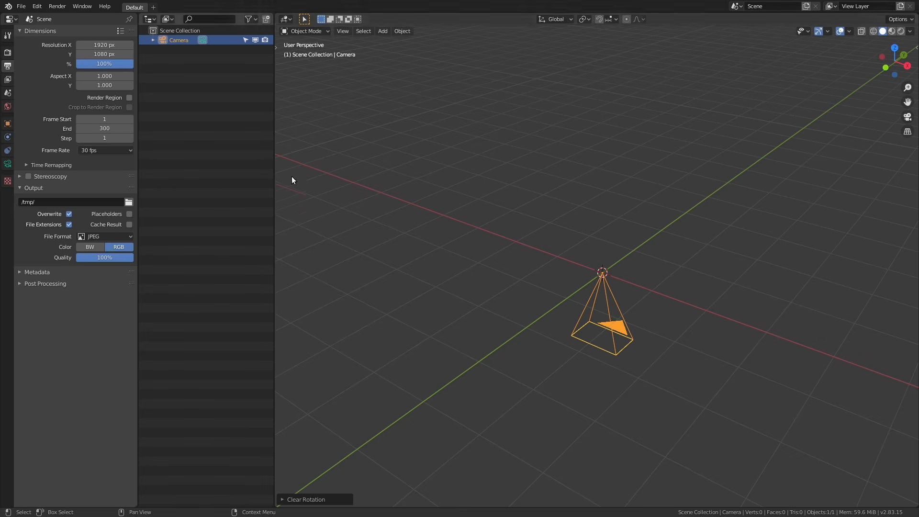
- Reopen the preferences and review the Interface, Themes and Viewport settings
click(37, 6)
click(69, 142)
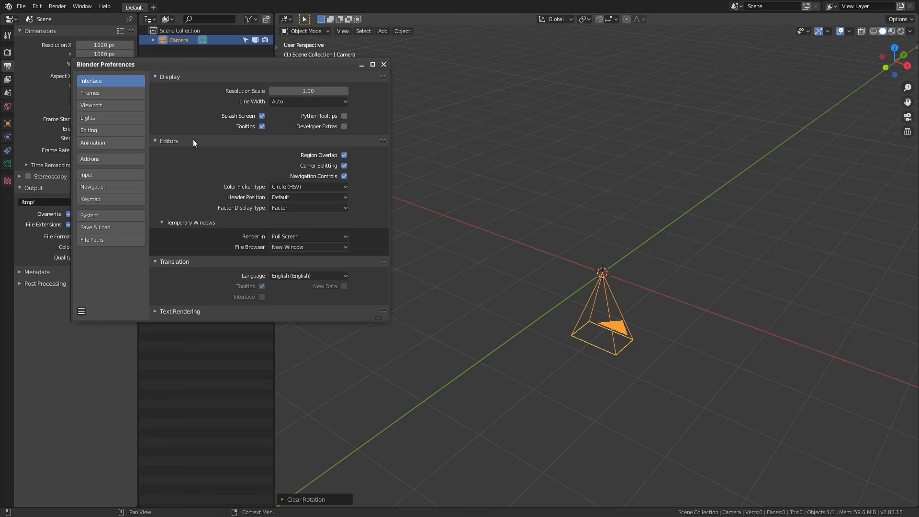
scroll(198, 145, down, 2)
scroll(198, 146, up, 2)
scroll(194, 159, down, 1)
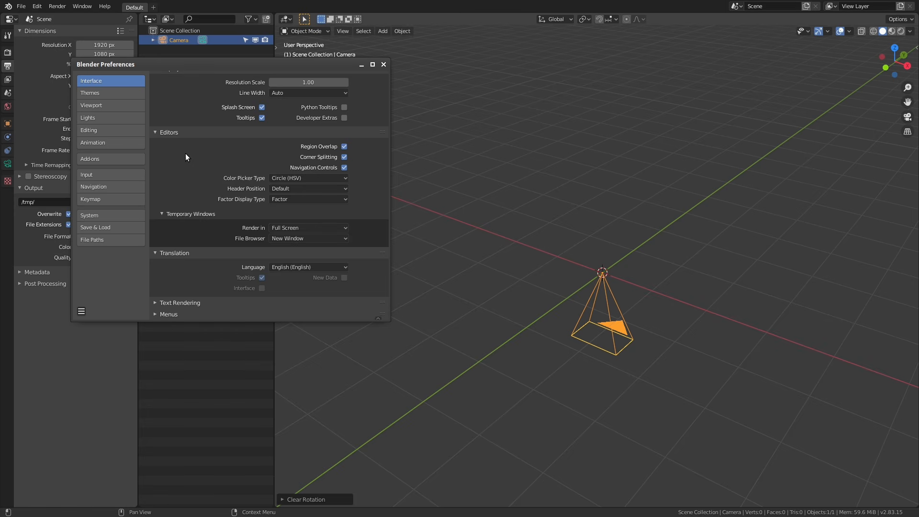
click(94, 94)
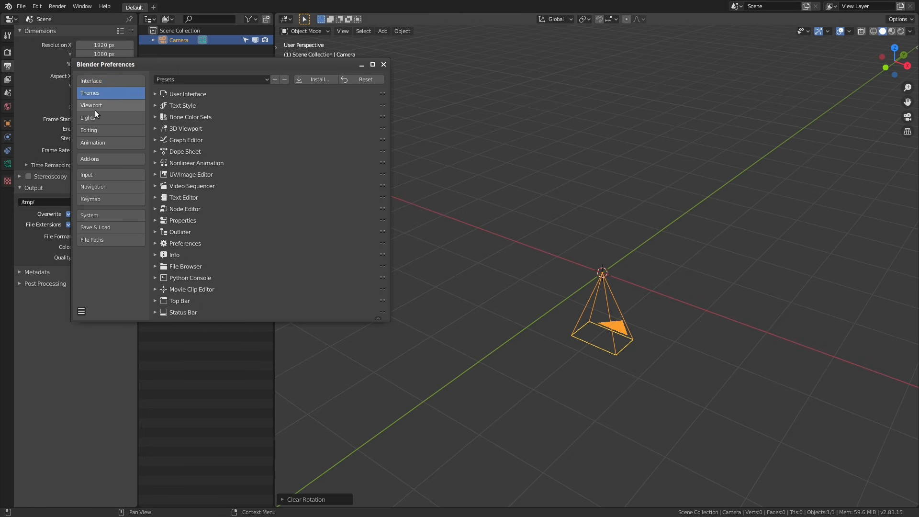
click(94, 109)
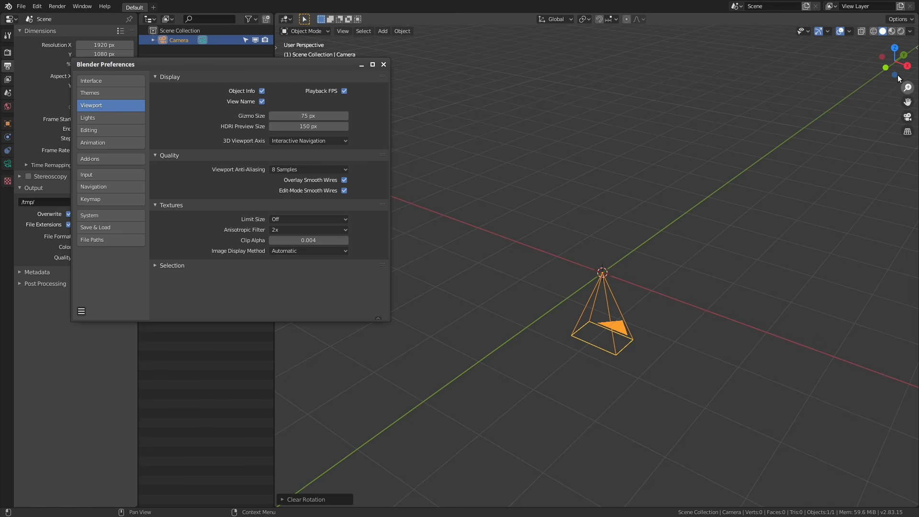
- Disable Navigation Controls for the editors and set the 3D Viewport Axis to Simple Axis
click(93, 84)
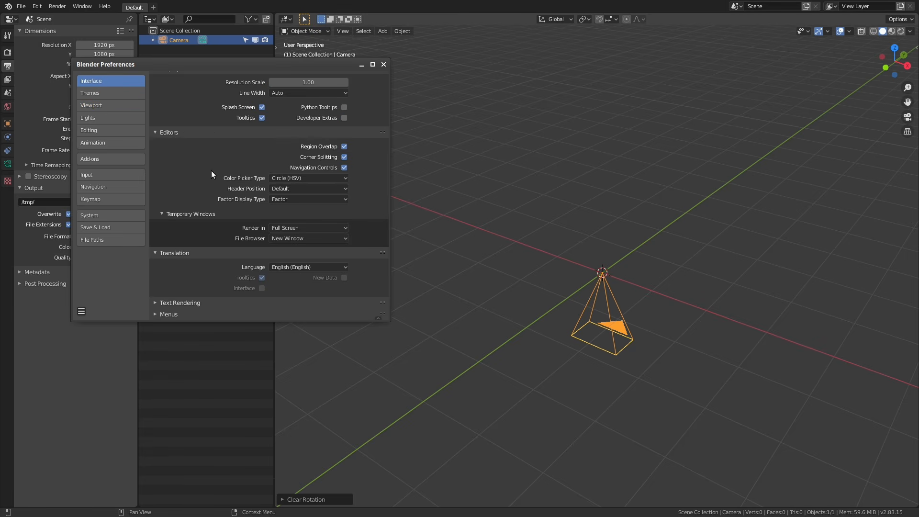
click(344, 167)
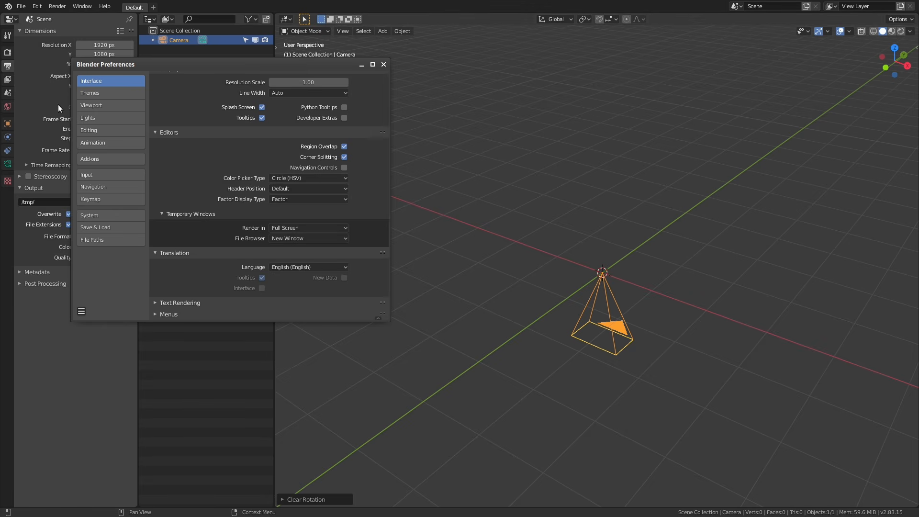
click(91, 92)
click(90, 105)
click(291, 139)
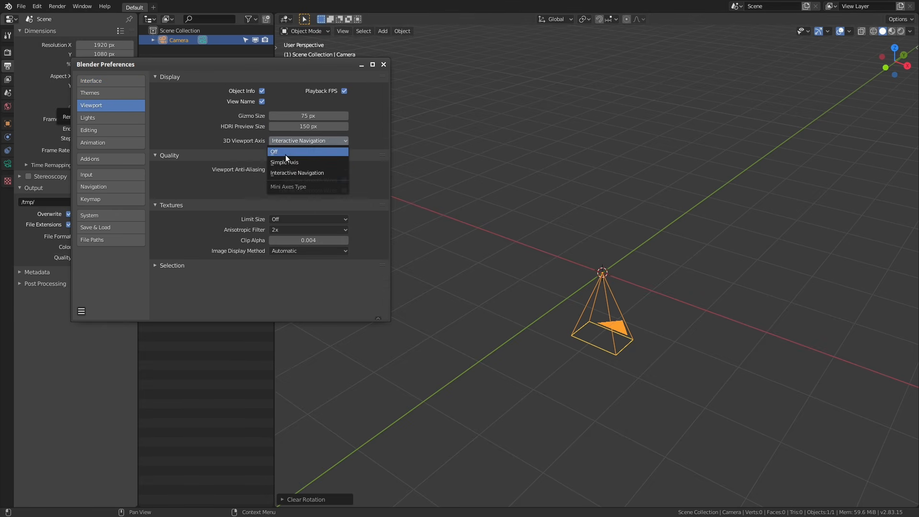
click(279, 163)
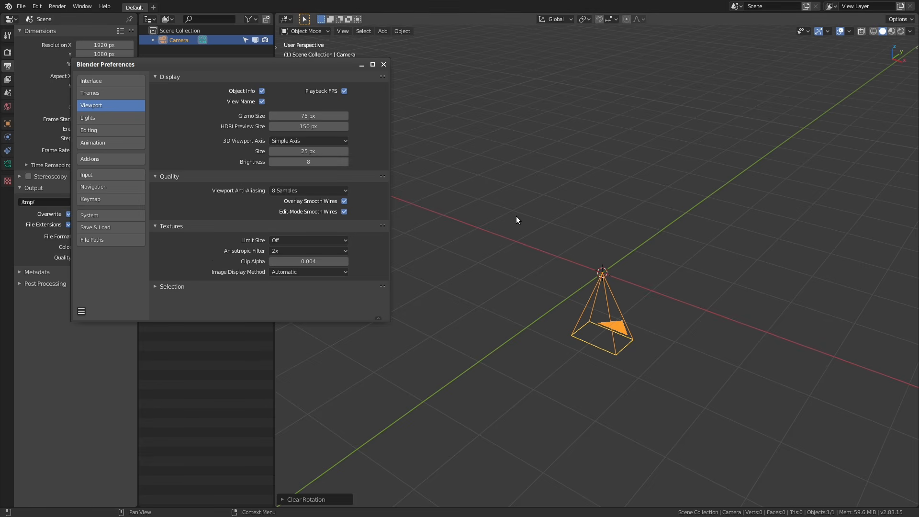
- Add a monkey mesh to the scene and view it close up from the side
click(582, 227)
key(shift+a)
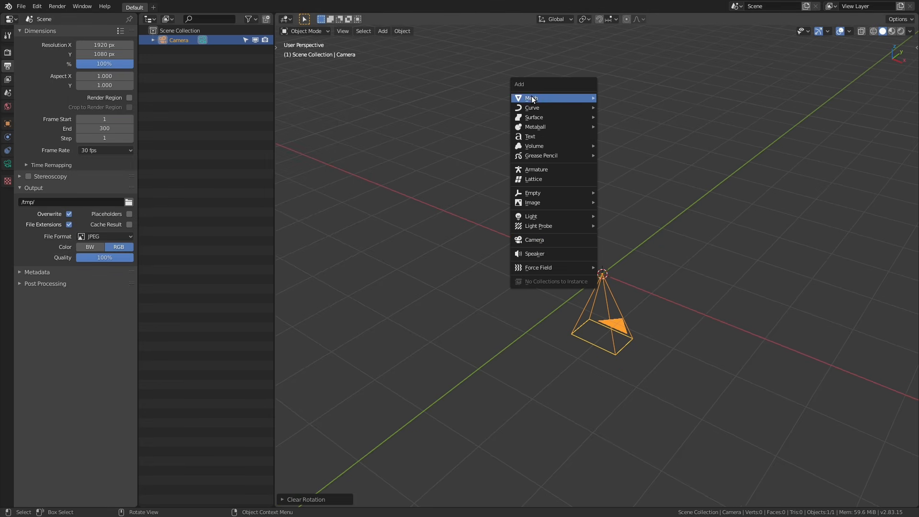
mouse_move(532, 98)
click(622, 180)
scroll(601, 235, up, 4)
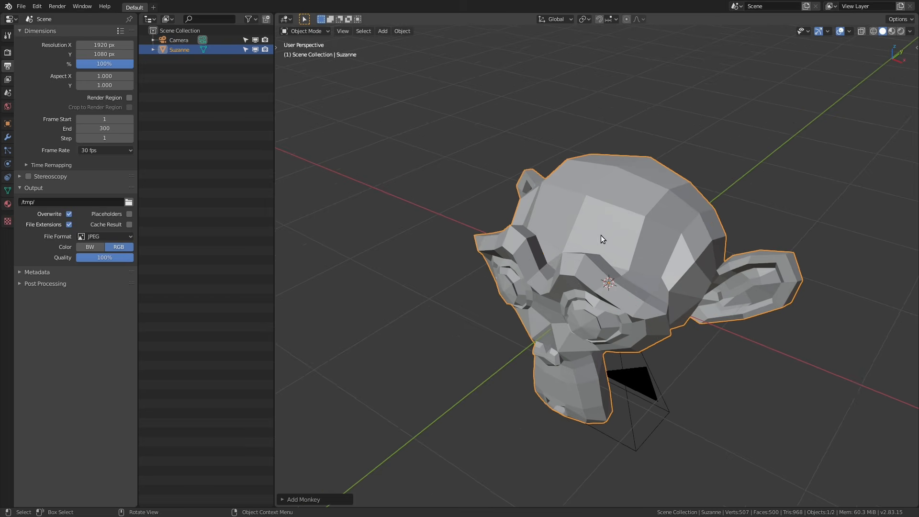
alt+middle_drag(601, 234, 658, 239)
scroll(642, 229, up, 1)
- Set Viewport Anti-Aliasing to No Anti-Aliasing in the preferences and inspect the monkey's edges up close
key(alt+Tab)
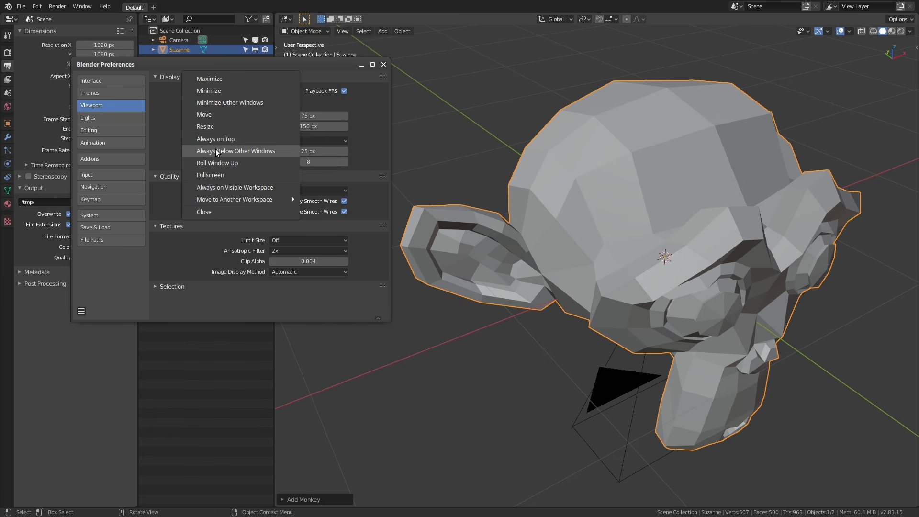
drag(277, 62, 238, 55)
middle_drag(671, 164, 566, 150)
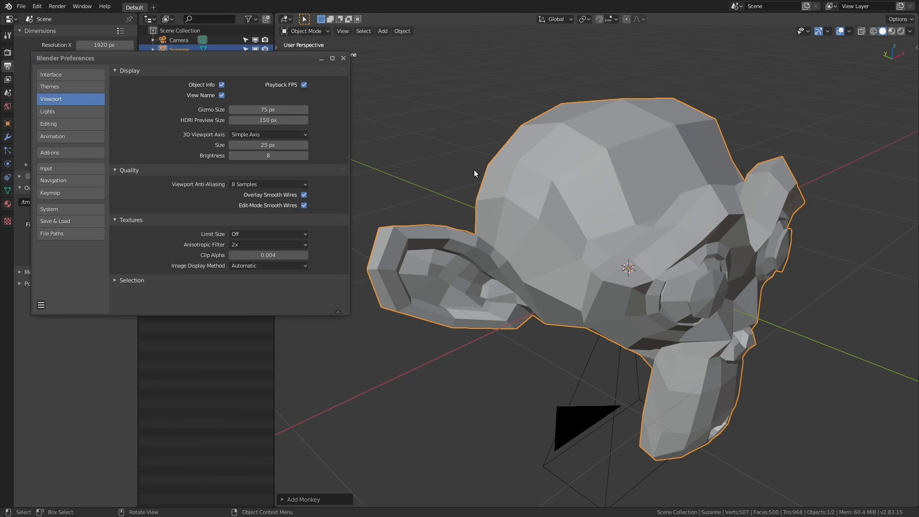
click(239, 184)
click(254, 194)
scroll(598, 95, up, 3)
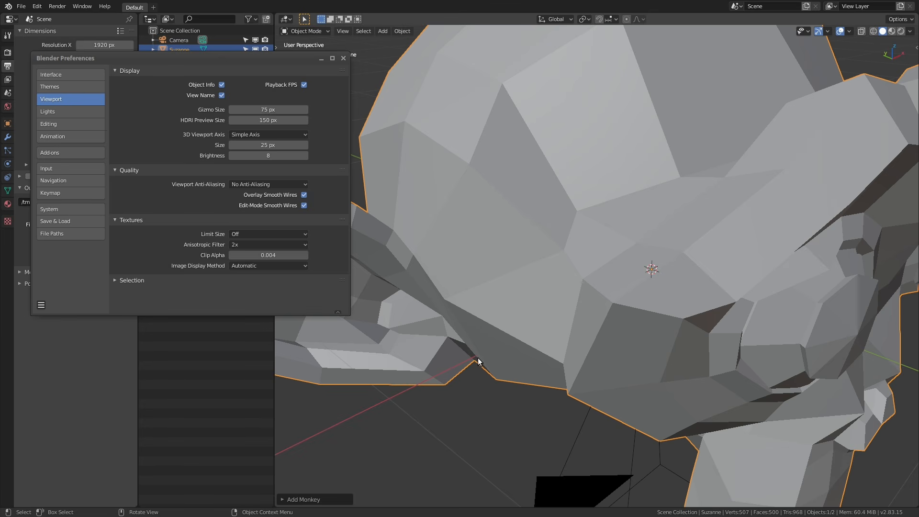
- Try 8 Samples for Viewport Anti-Aliasing, return it to No Anti-Aliasing and inspect the monkey from several angles
click(259, 182)
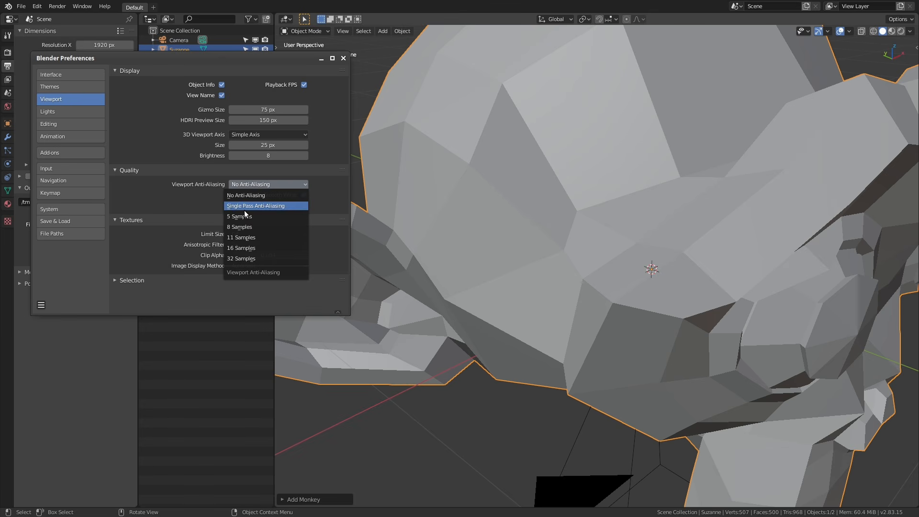
click(250, 227)
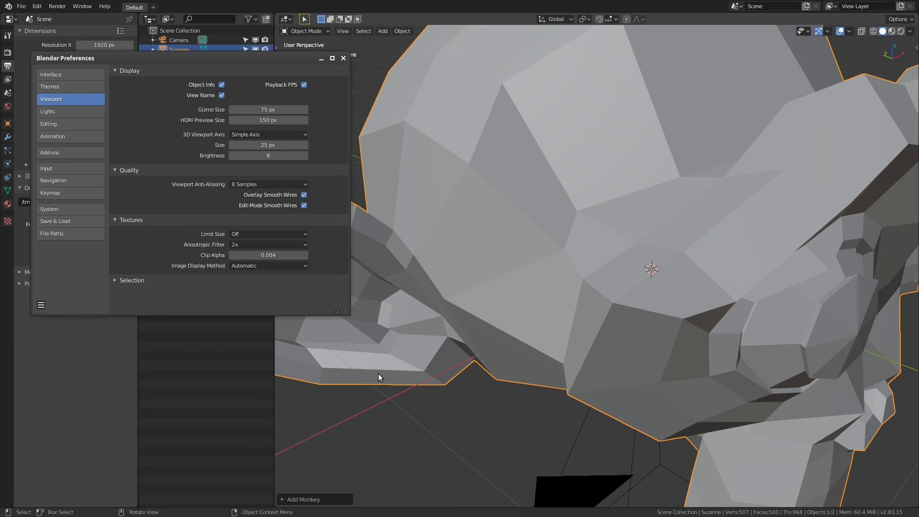
click(242, 184)
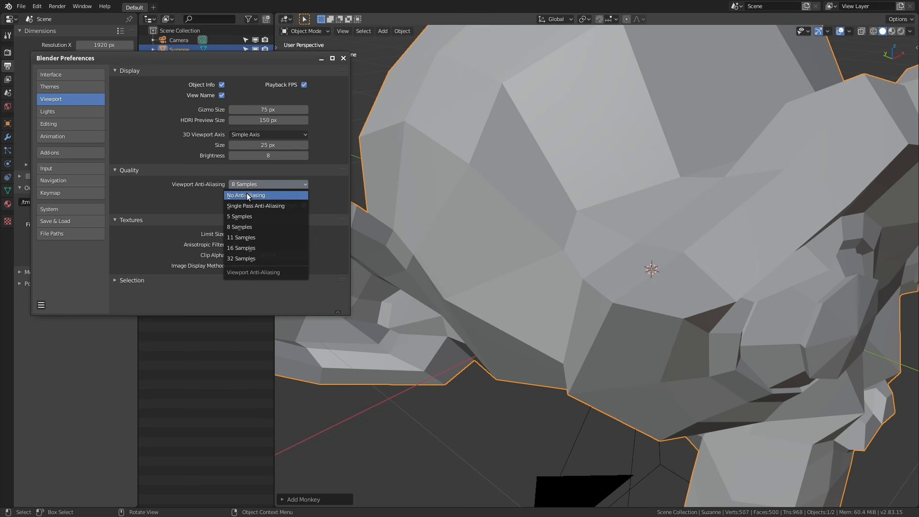
click(246, 194)
middle_drag(484, 342, 629, 267)
scroll(621, 287, down, 2)
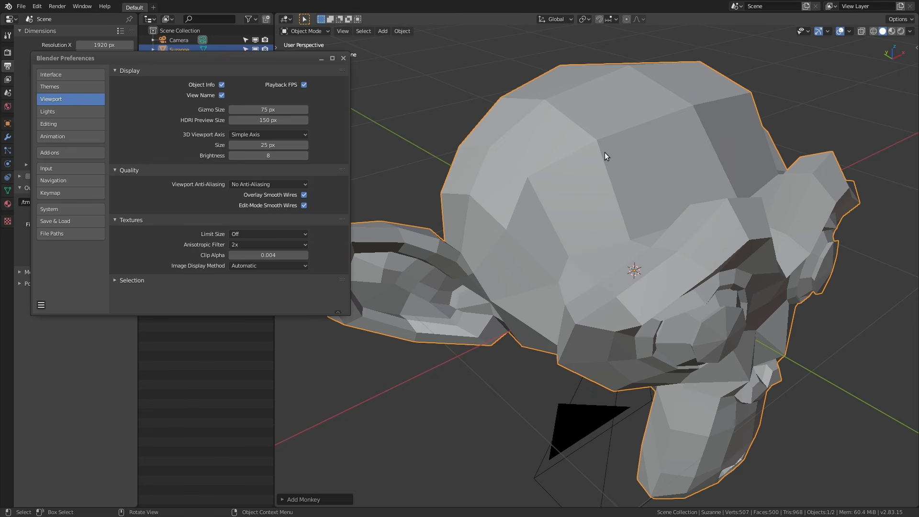
middle_drag(604, 154, 575, 173)
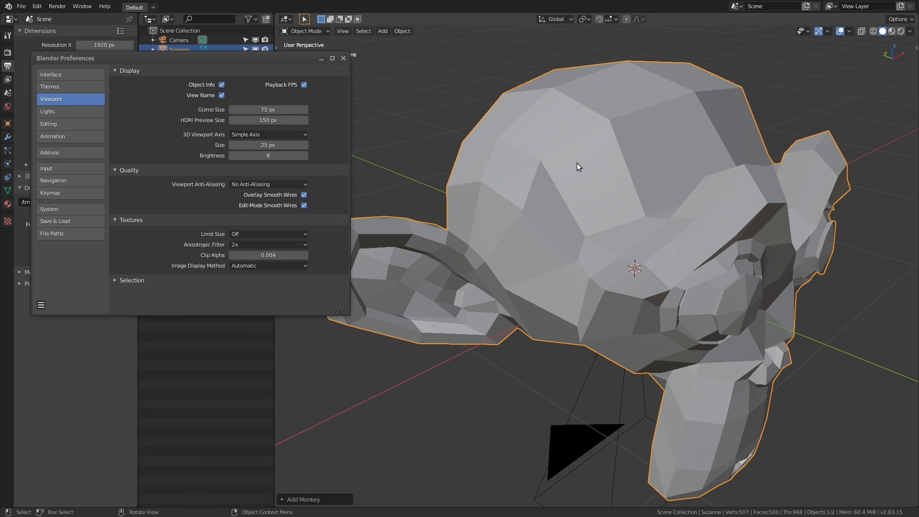
middle_drag(576, 163, 690, 154)
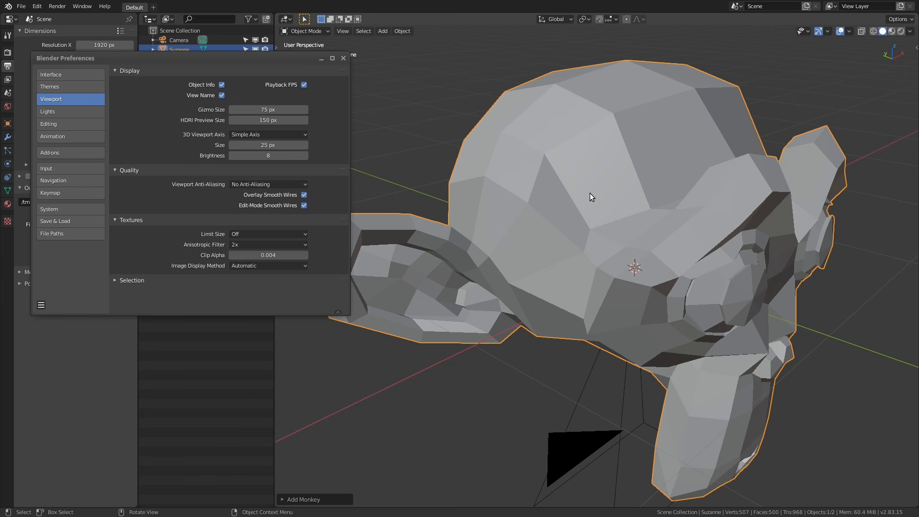
middle_drag(566, 232, 601, 203)
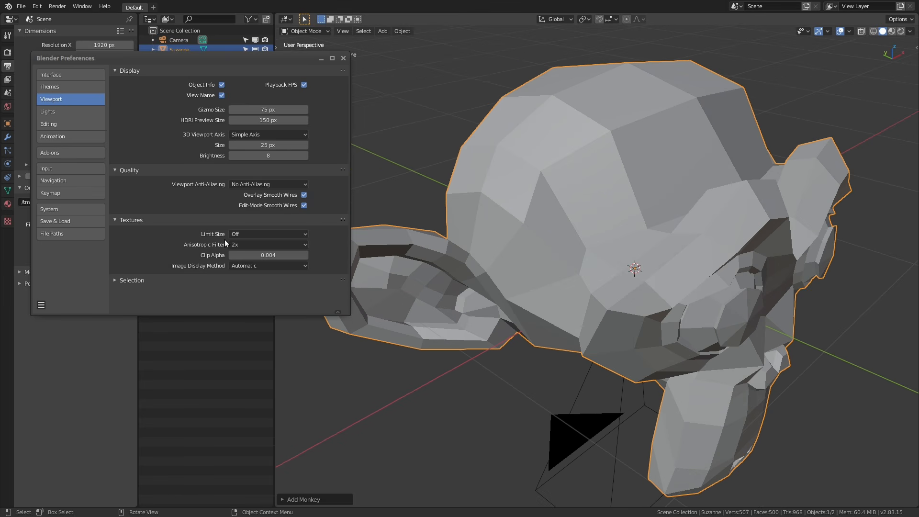
- Set the texture Limit Size to 4096 in the Viewport preferences
click(257, 234)
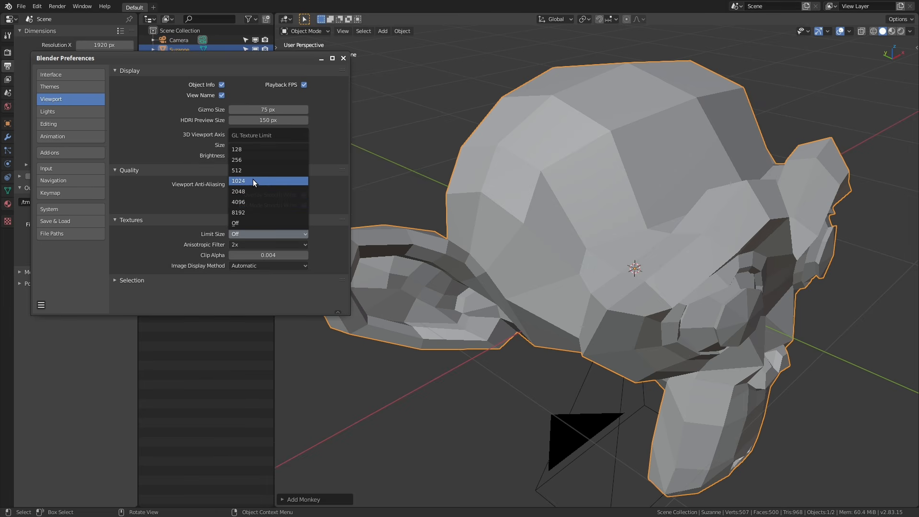
click(245, 202)
middle_drag(658, 195, 659, 198)
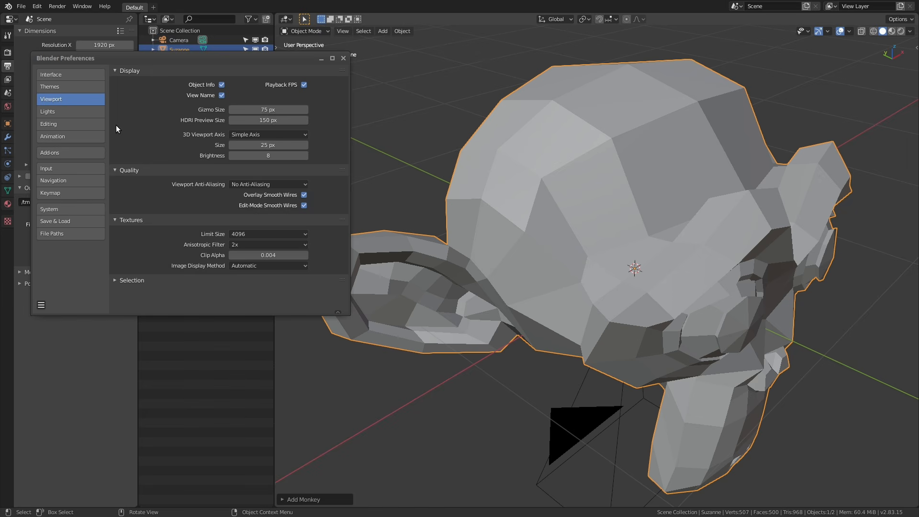
- Look through the Lights and Editing preferences and enable Allow Negative Frames in the Animation preferences
click(64, 113)
click(54, 124)
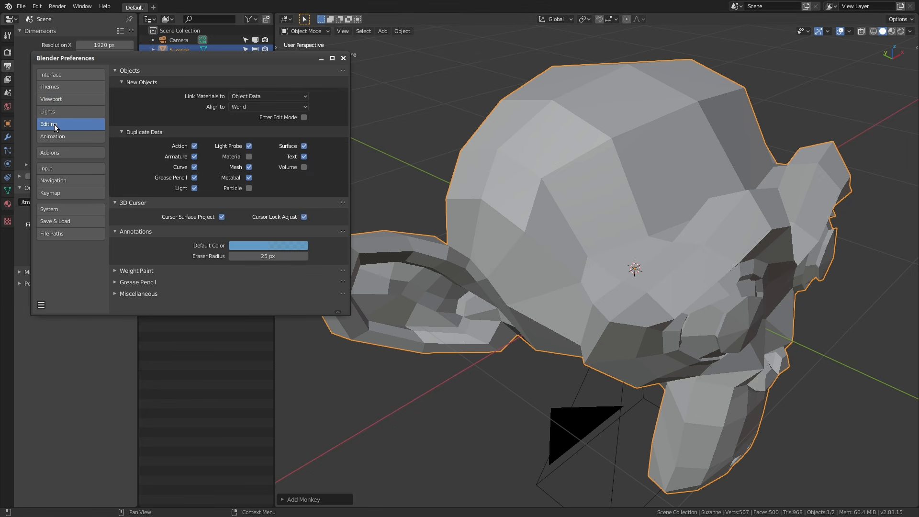
click(75, 139)
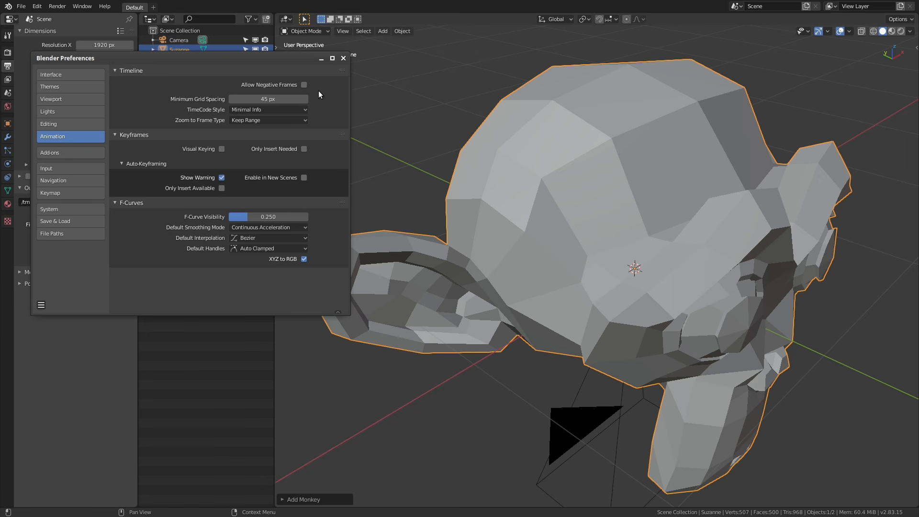
click(304, 85)
middle_drag(612, 212, 575, 210)
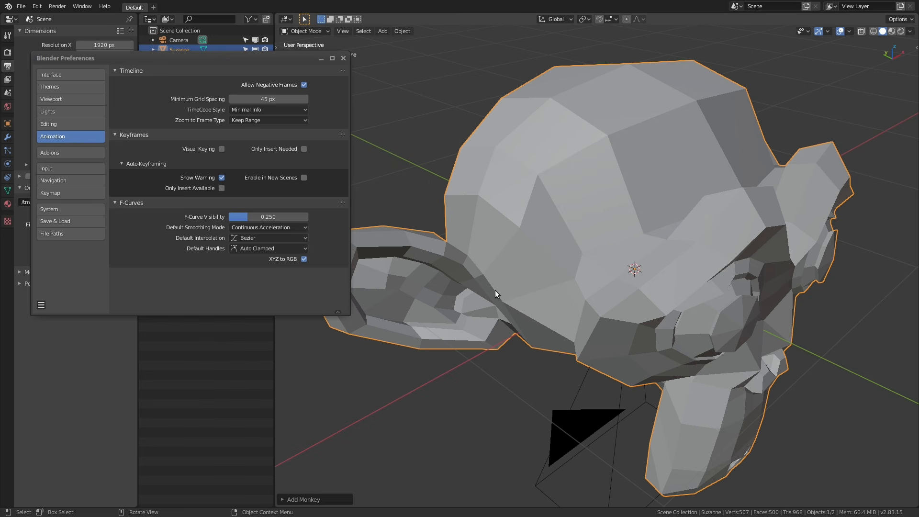
- Split off a new area along the lower edge of the 3D viewport and turn it into a Timeline
drag(277, 505, 302, 444)
key(shift+F12)
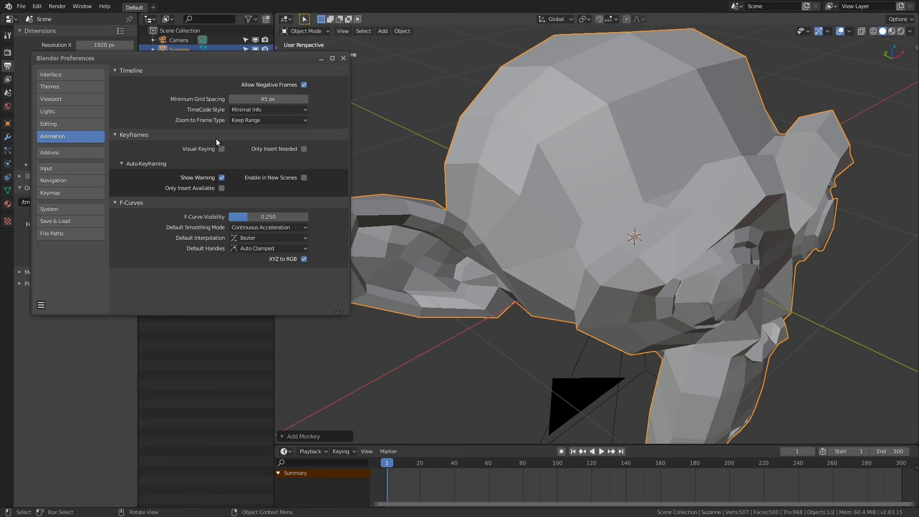
- Set the Default Interpolation for F-Curves to Linear in the Animation preferences
click(266, 238)
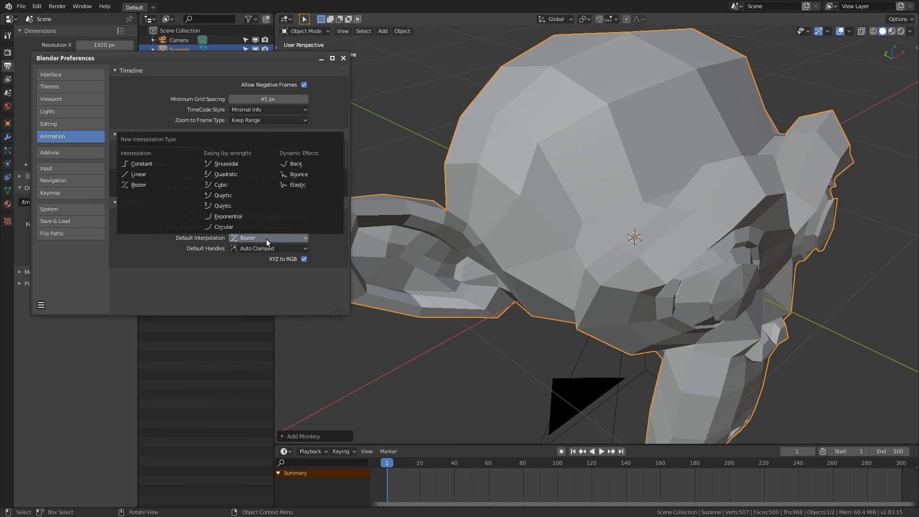
click(144, 174)
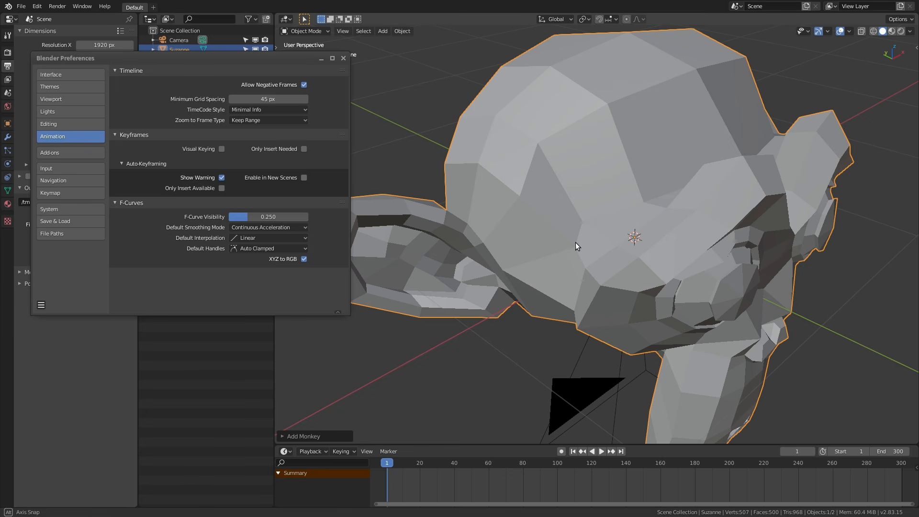
- Enlarge the timeline area, key the monkey's location beside the camera at frame 1 and switch the area to the Graph Editor
drag(464, 443, 481, 292)
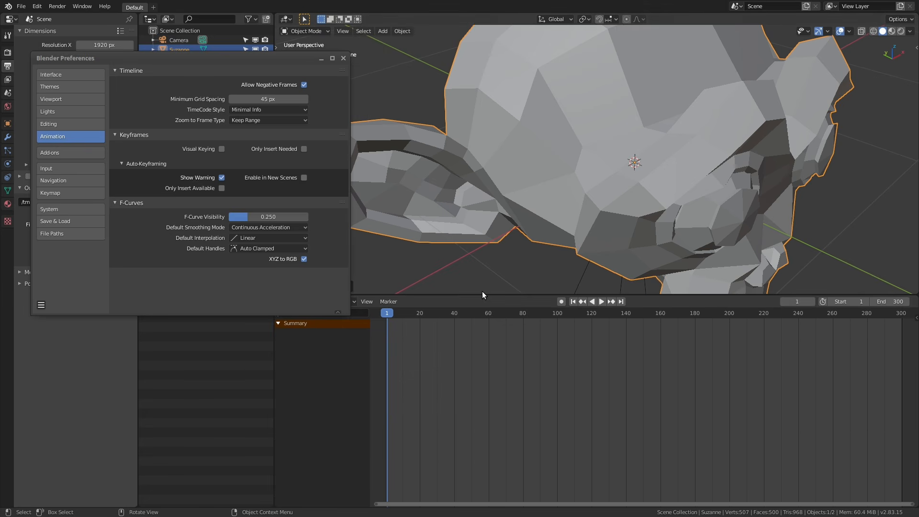
scroll(667, 170, down, 5)
key(ctrl+KP_3)
middle_drag(678, 191, 640, 187)
key(g)
click(777, 232)
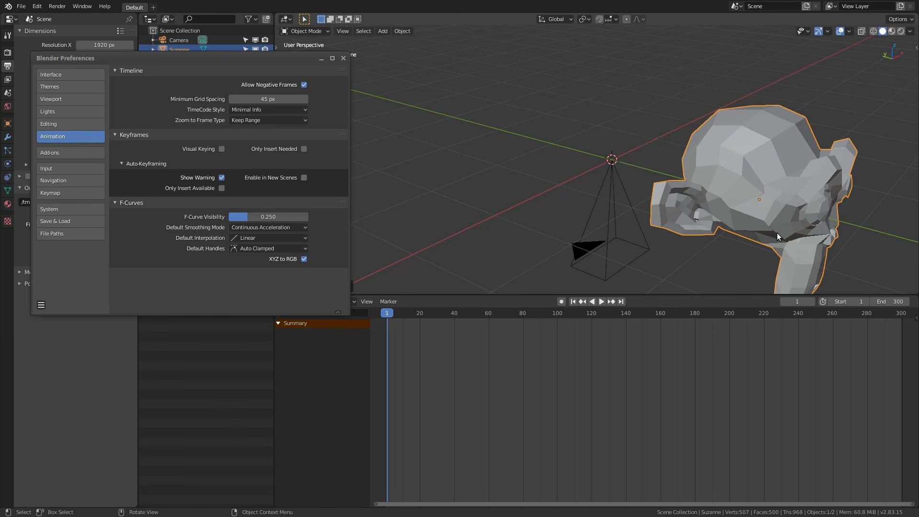
key(i)
click(605, 171)
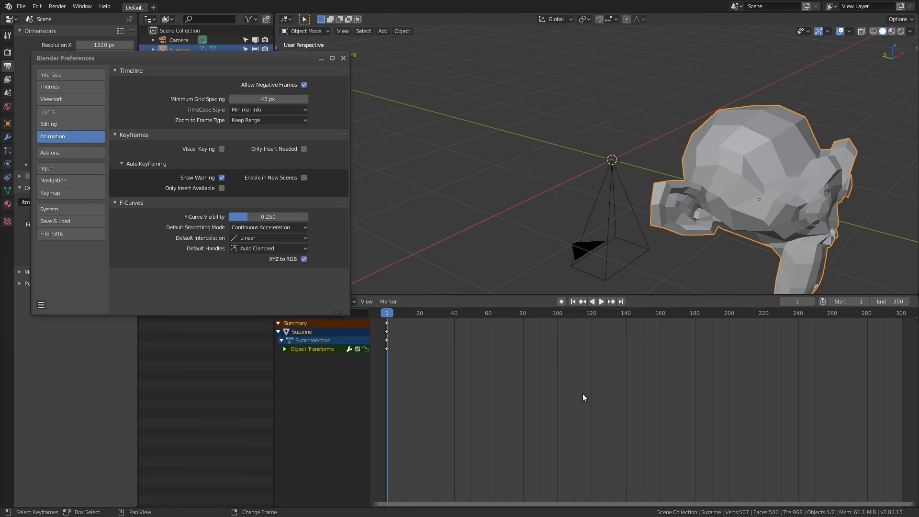
key(ctrl+Tab)
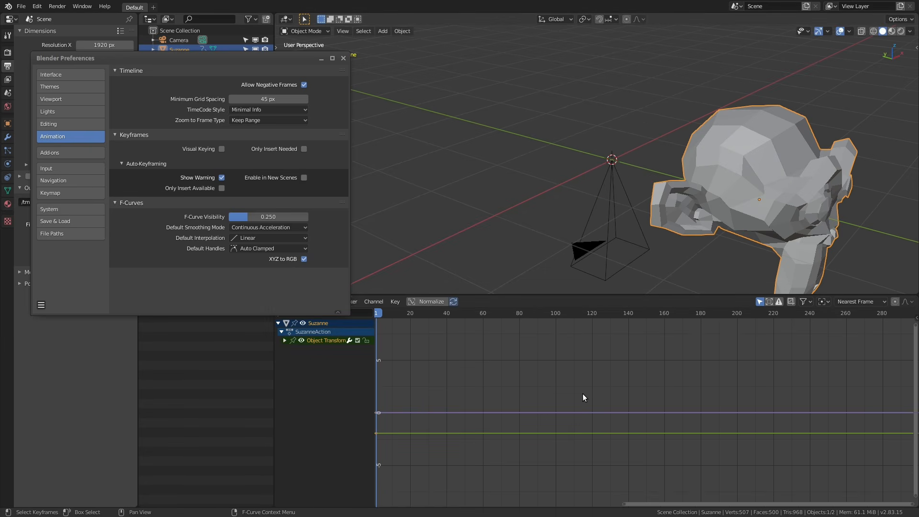
key(g)
click(406, 152)
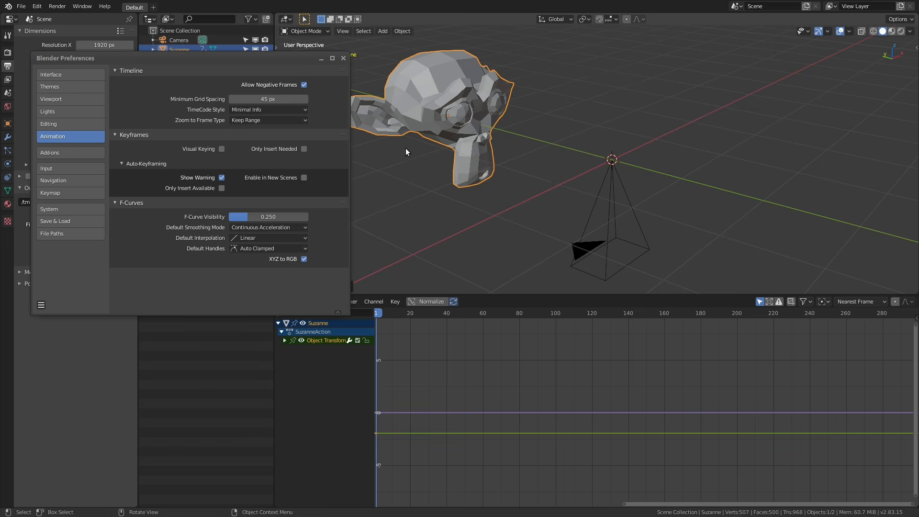
key(i)
click(547, 127)
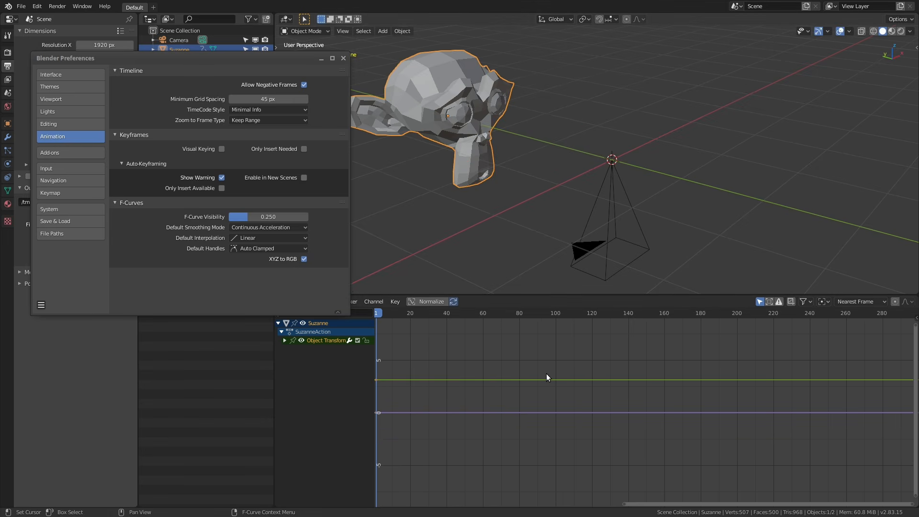
middle_drag(547, 373, 578, 376)
key(ctrl+z)
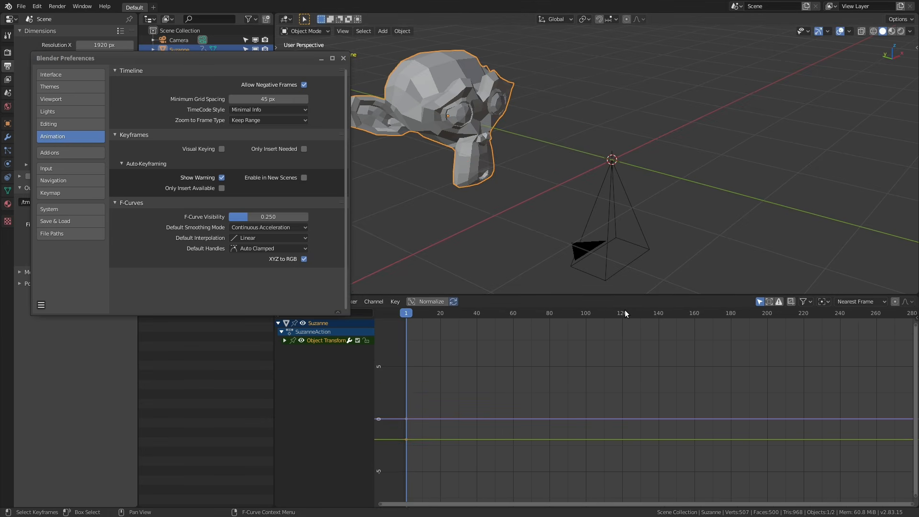
key(ctrl+z)
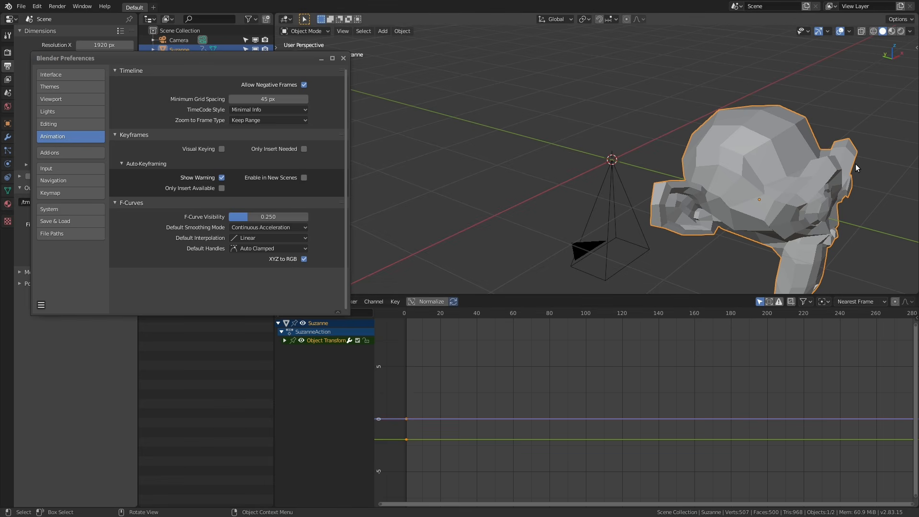
- Move the monkey to the opposite side at frame 300, insert a Location keyframe and frame the whole curve in the Graph Editor
key(g)
click(536, 124)
key(i)
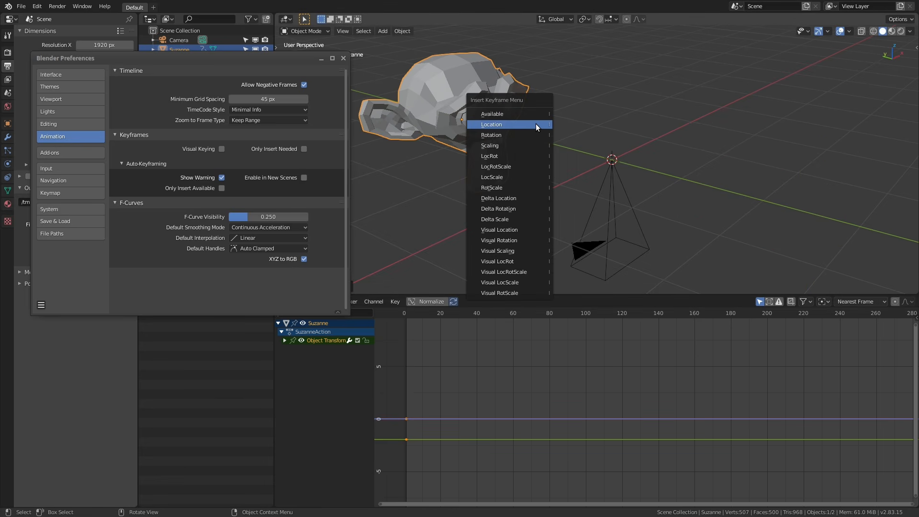
click(510, 119)
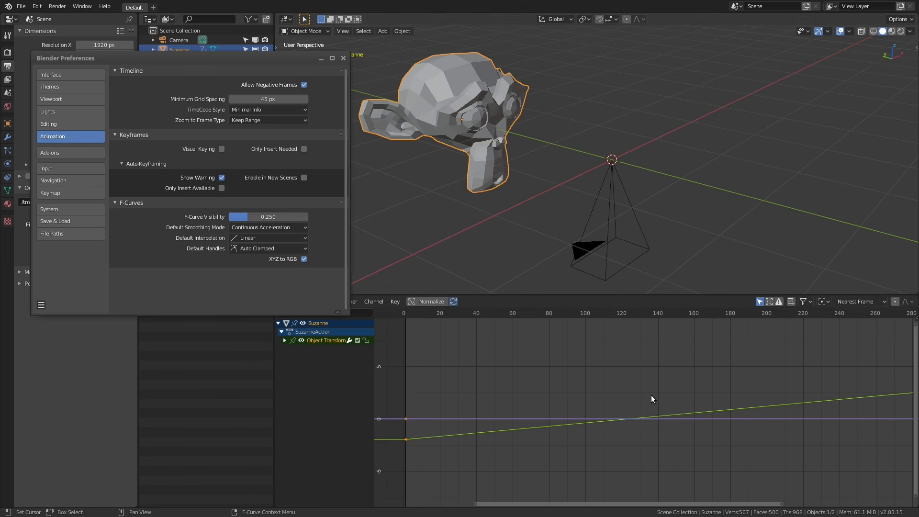
key(Home)
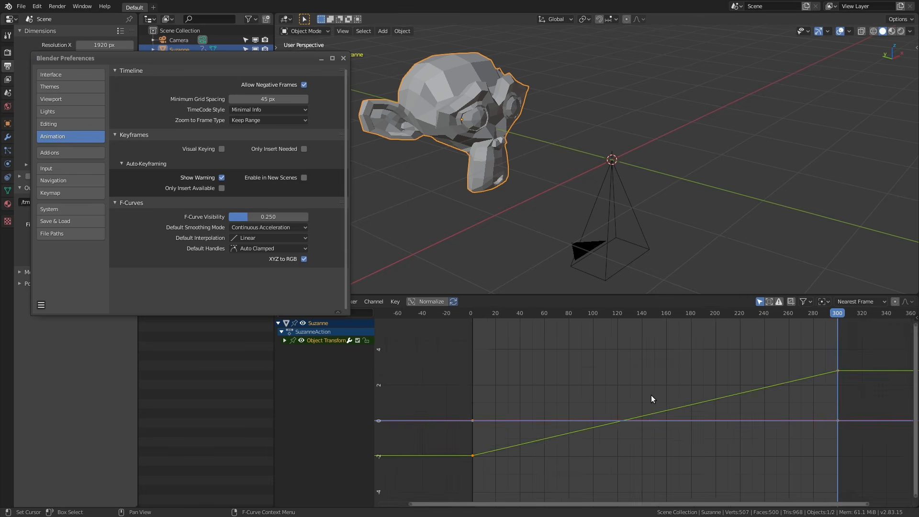
middle_drag(590, 405, 585, 404)
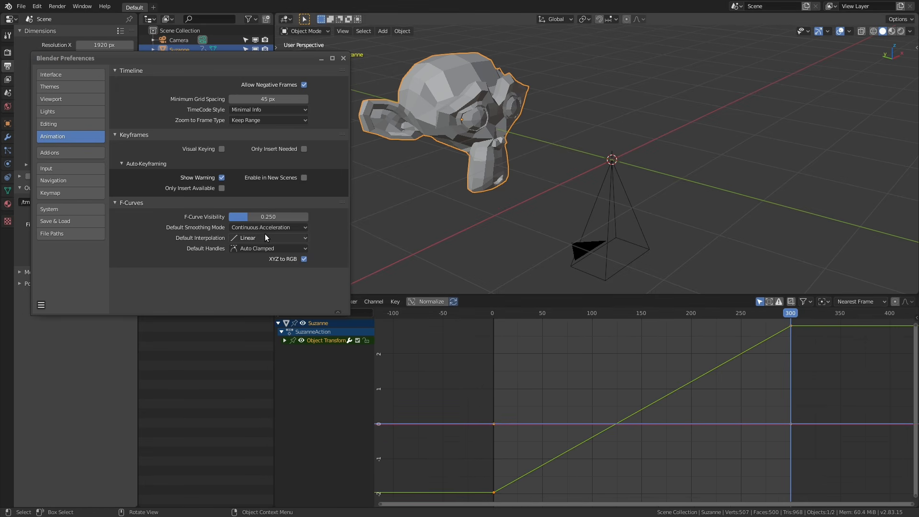
- Delete the monkey's linear location keyframes and set the Default Interpolation to Bezier
key(x)
click(595, 360)
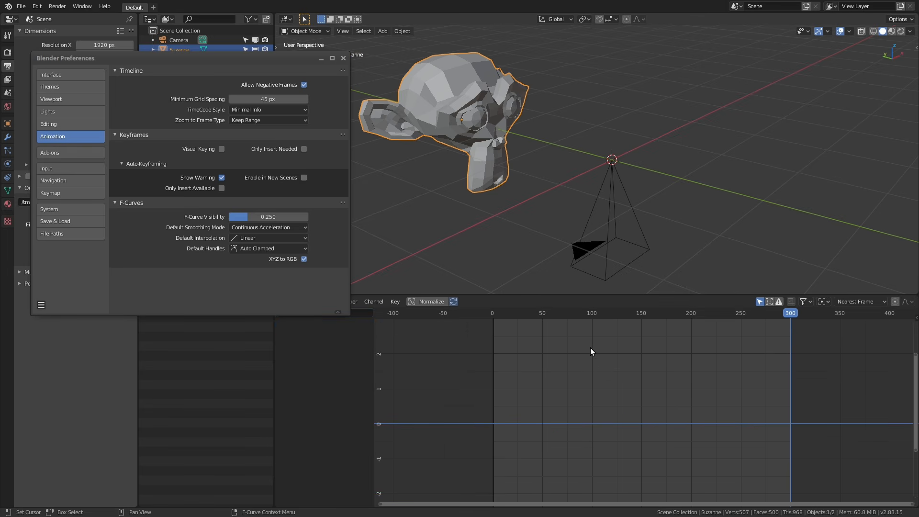
click(254, 238)
click(151, 181)
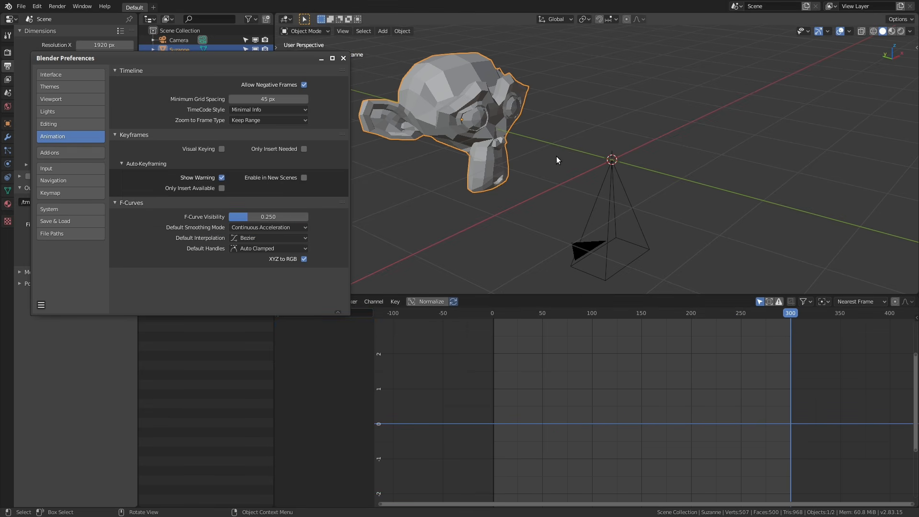
- Reset the monkey's location, move it about -2.18 along global Y and insert a Location keyframe at frame 1
key(alt+g)
key(g)
key(y)
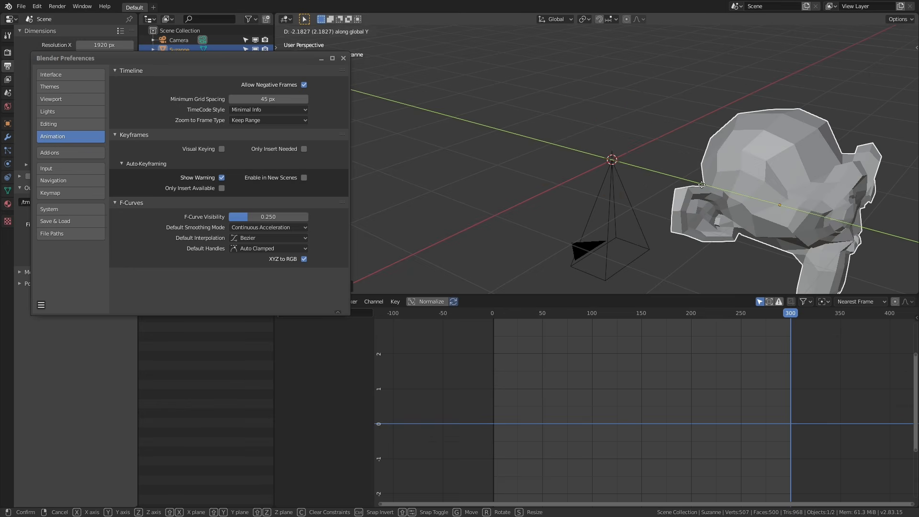
click(700, 191)
key(shift+Left)
key(i)
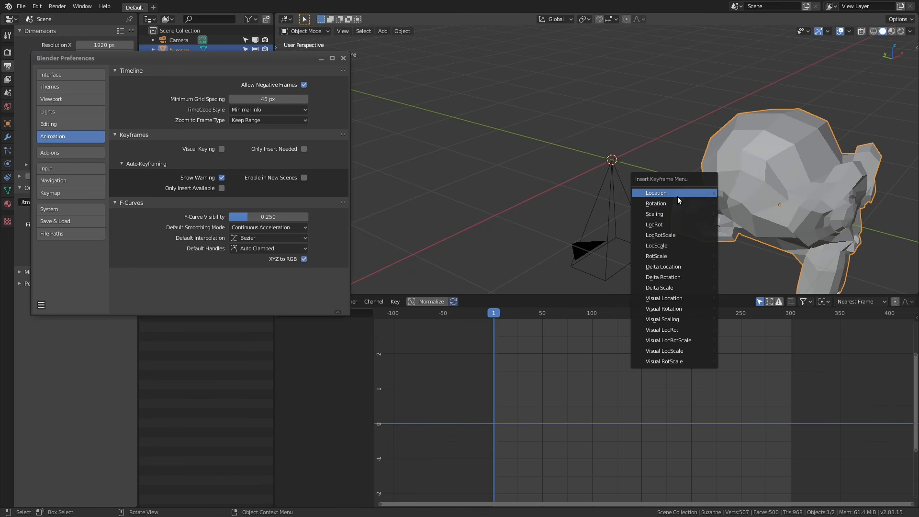
click(673, 194)
- Go to frame 300, move the monkey to the far side of the origin along Y and key its location
key(shift+Right)
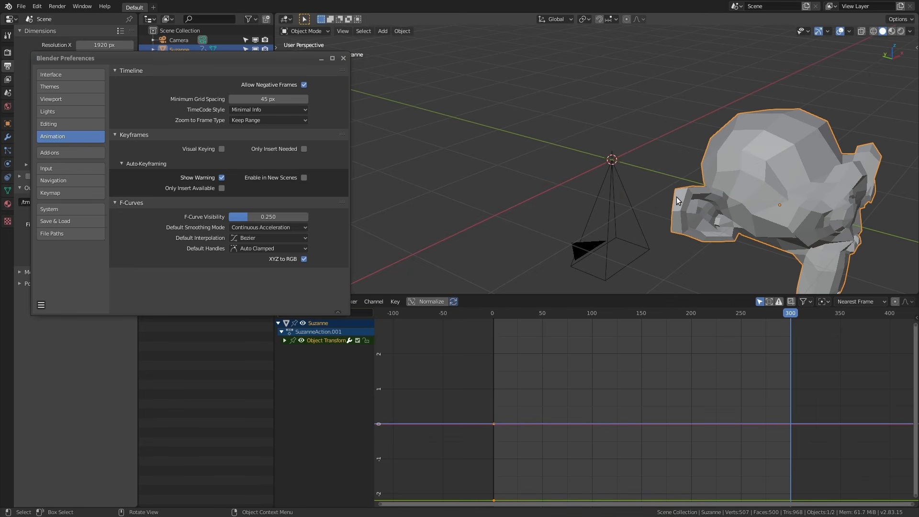
key(g)
click(373, 106)
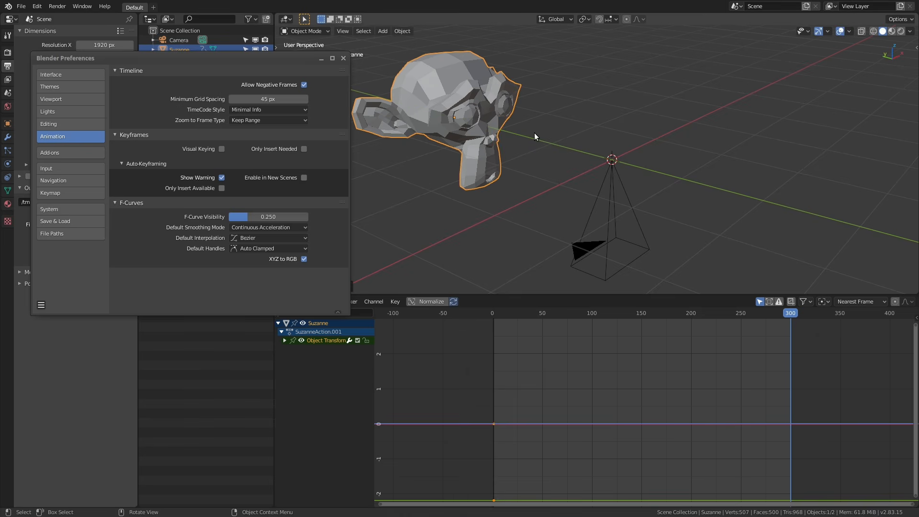
key(i)
click(598, 122)
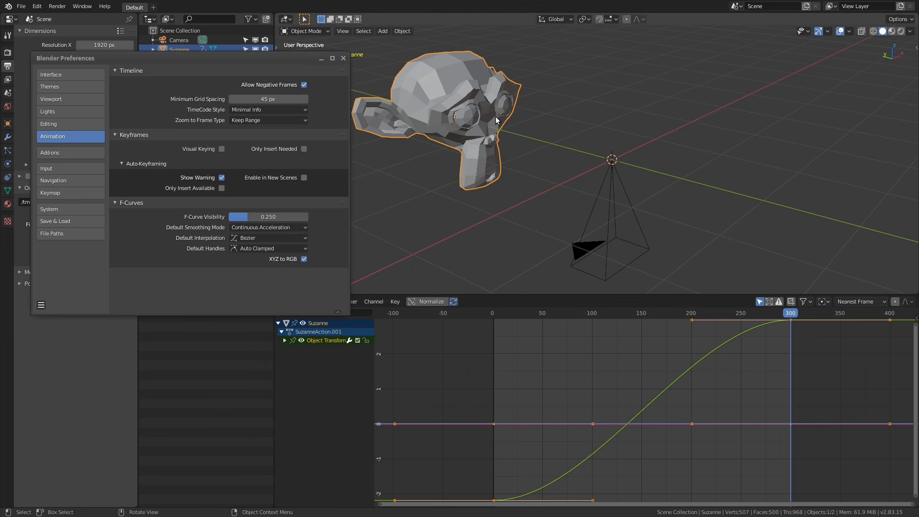
- Delete all of the monkey's Bezier keyframes in the Graph Editor
key(x)
click(580, 363)
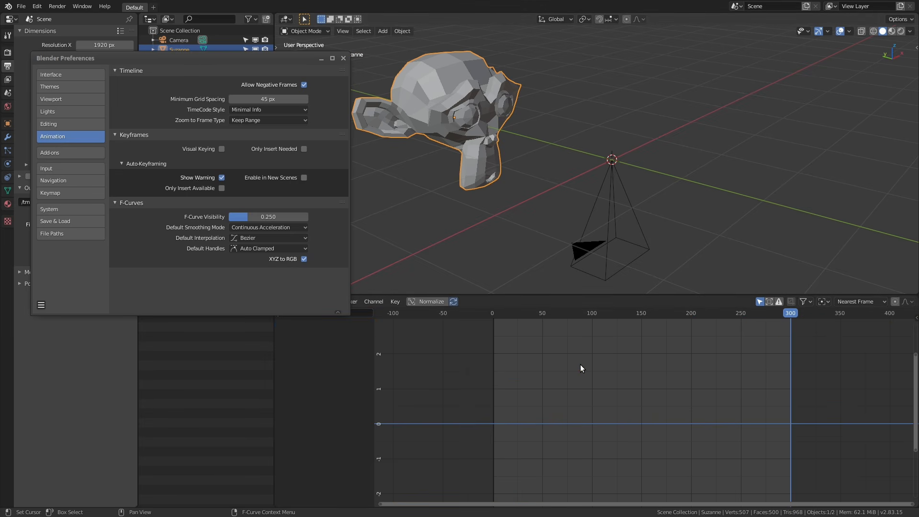
- Set the Default Interpolation for new F-Curves to Linear and reset the monkey's location
click(274, 237)
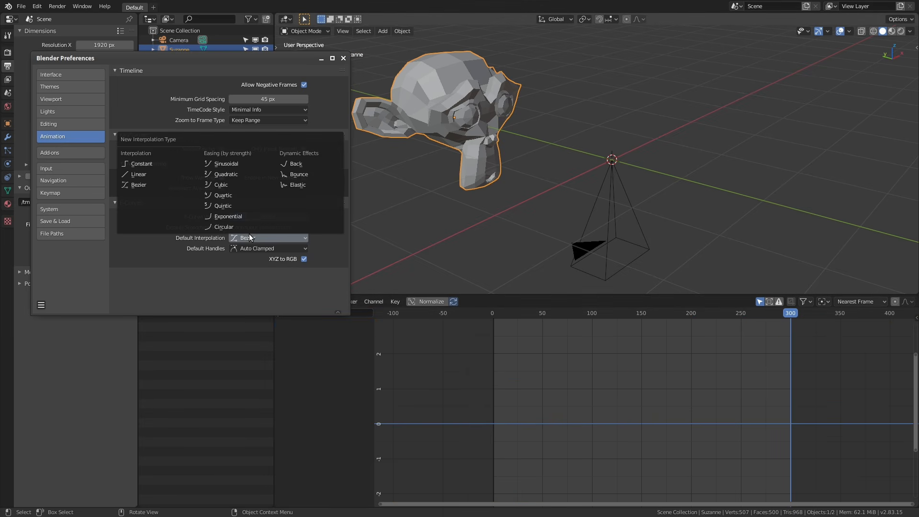
click(159, 173)
middle_drag(461, 115, 457, 114)
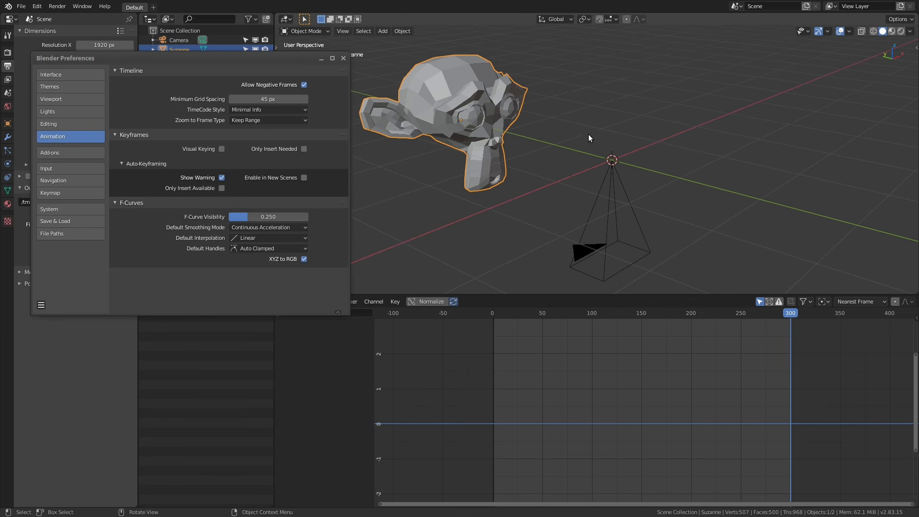
key(alt+g)
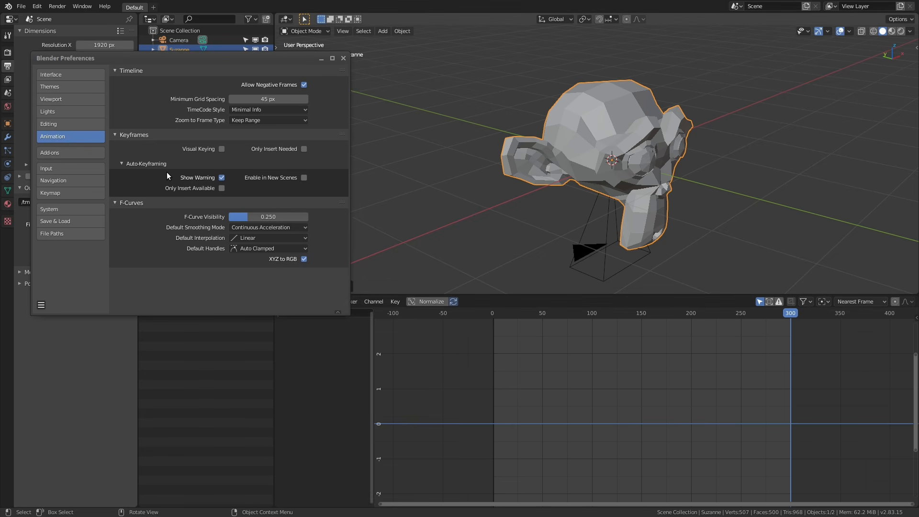
- Look through the Add-ons and Input preferences, open the Navigation preferences, and expand the 3D Viewport over the Graph Editor
click(56, 150)
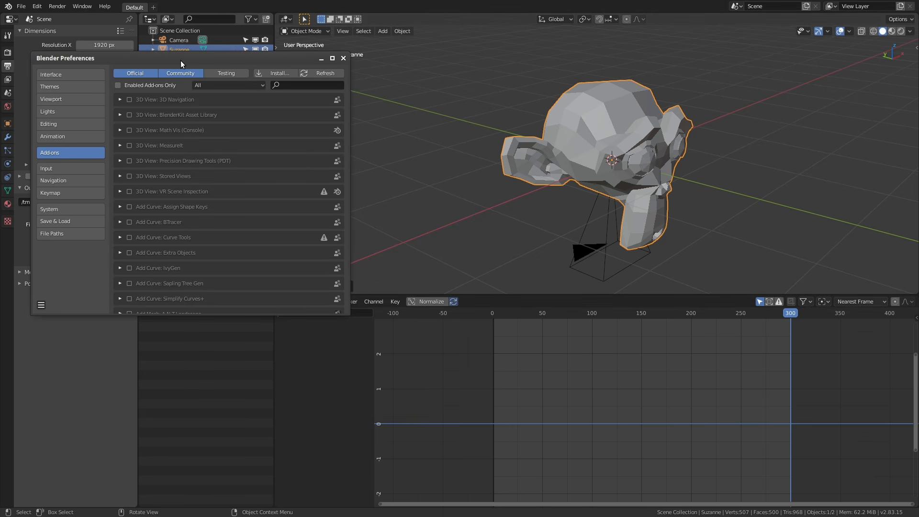
click(65, 169)
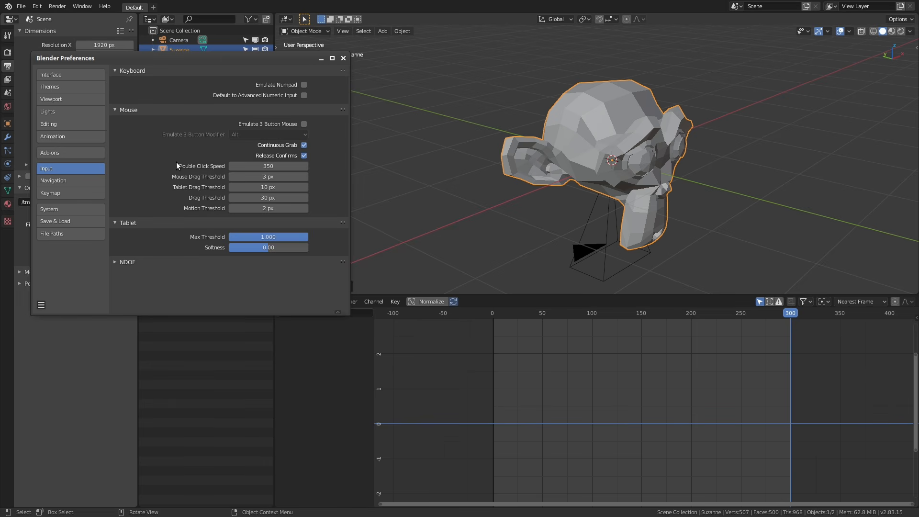
click(76, 181)
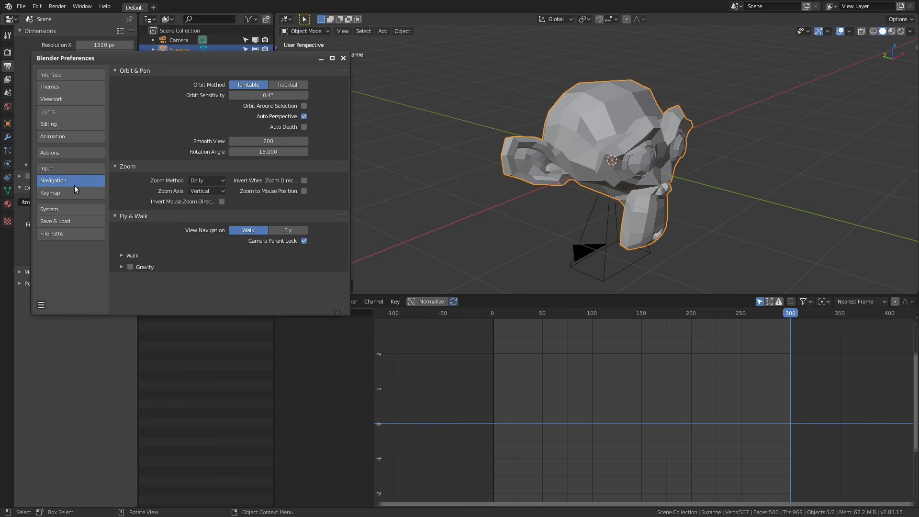
middle_drag(625, 175, 504, 304)
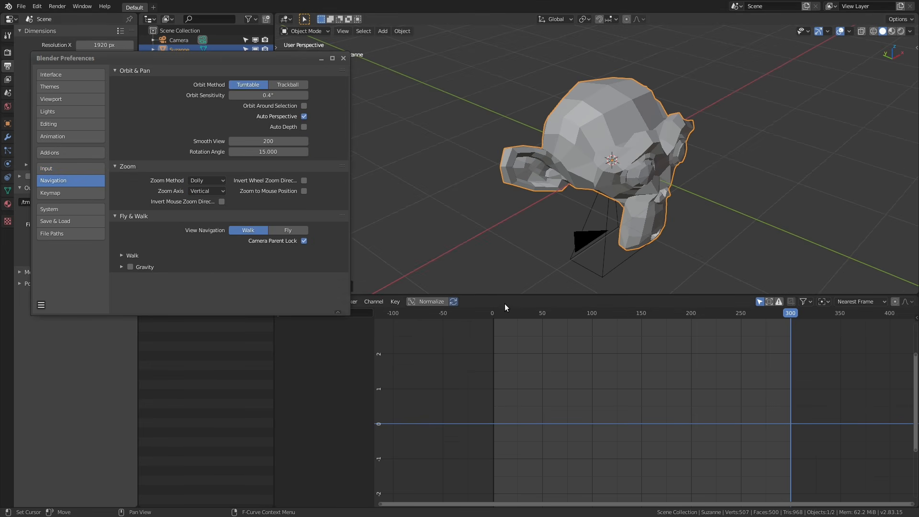
drag(510, 294, 507, 351)
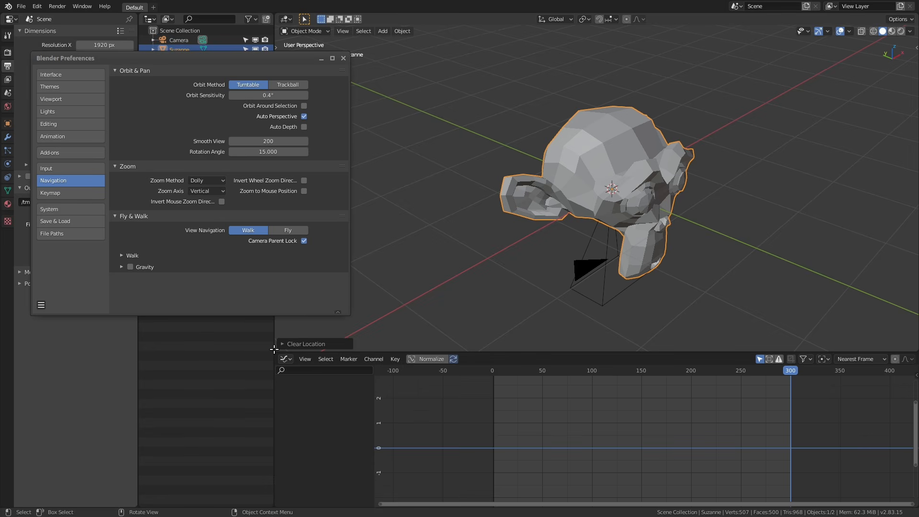
drag(275, 350, 276, 390)
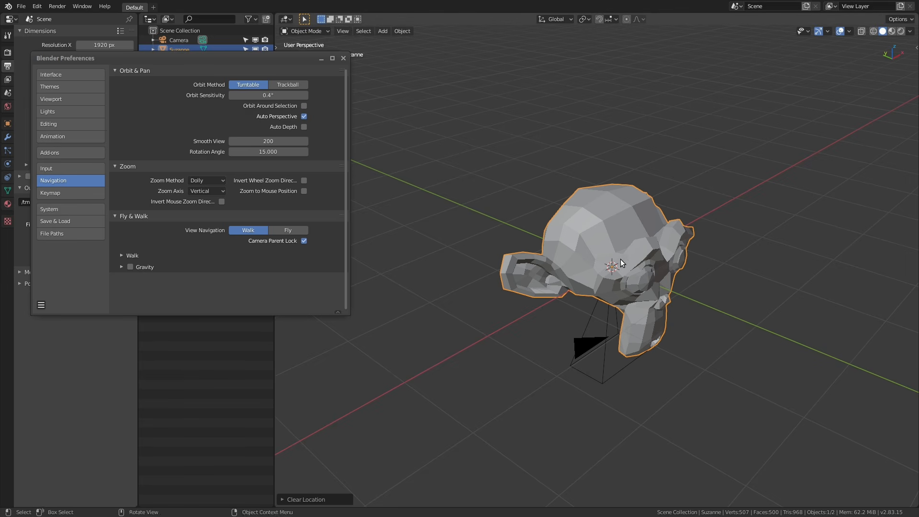
- Examine how zooming in and out around the monkey behaves with Zoom to Mouse Position disabled
mouse_move(620, 260)
middle_down()
mouse_move(602, 257)
mouse_move(624, 250)
middle_up()
scroll(625, 251, up, 2)
scroll(625, 250, down, 4)
scroll(804, 164, up, 4)
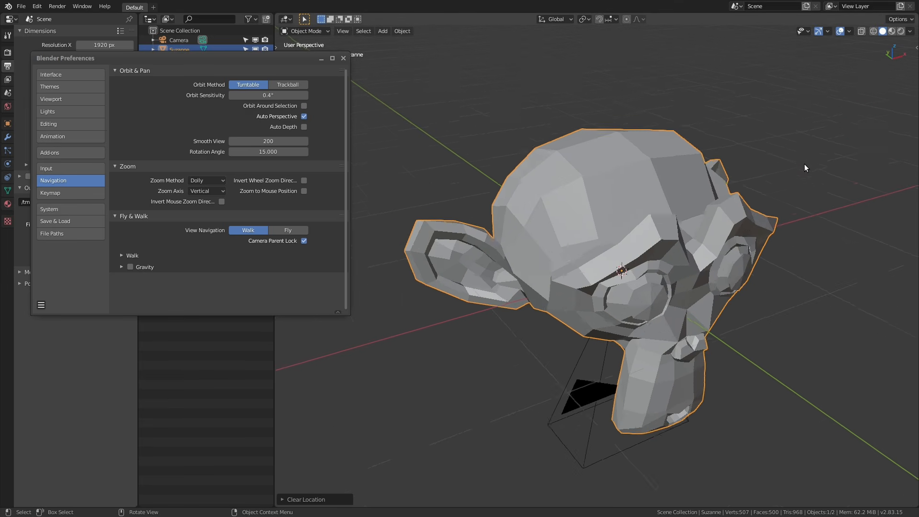
scroll(820, 125, down, 5)
scroll(813, 126, up, 4)
scroll(788, 128, down, 4)
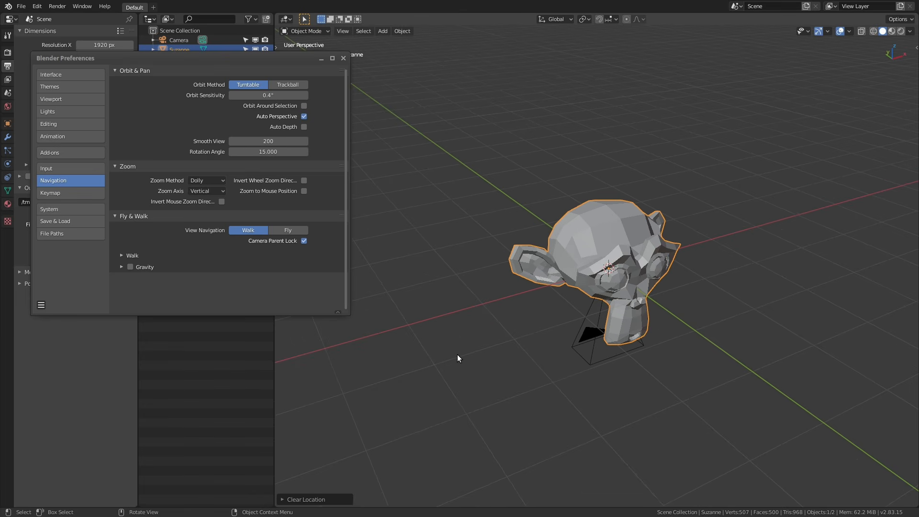
scroll(307, 432, down, 4)
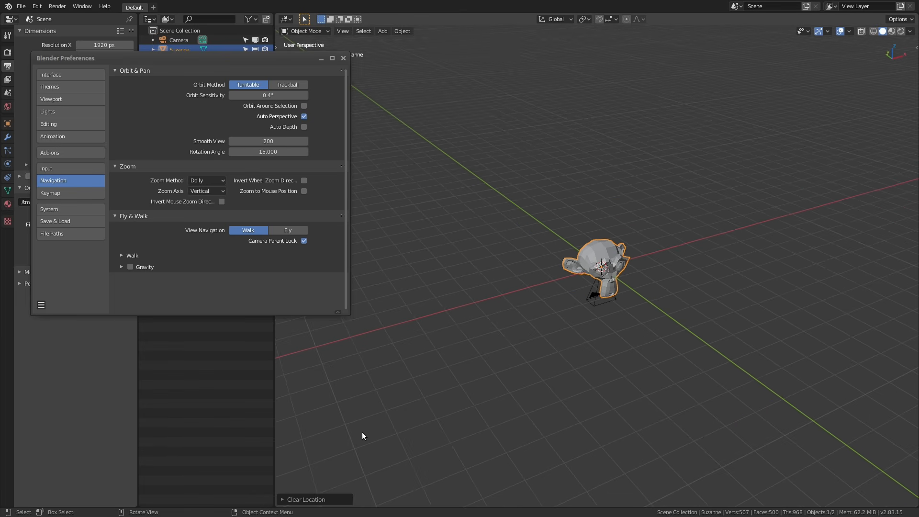
scroll(838, 248, up, 5)
scroll(839, 251, down, 3)
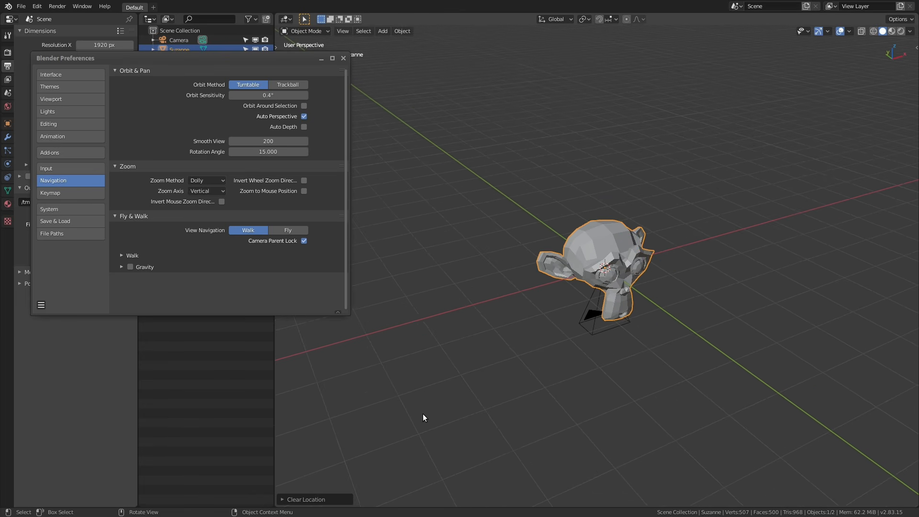
scroll(664, 282, up, 6)
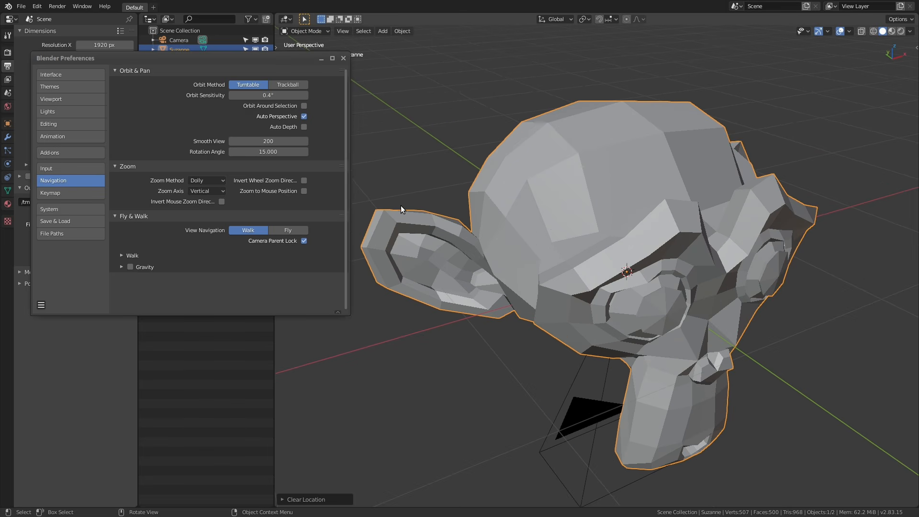
- Enable Zoom to Mouse Position and try zooming in and out at different spots around the monkey
click(303, 191)
scroll(848, 91, down, 6)
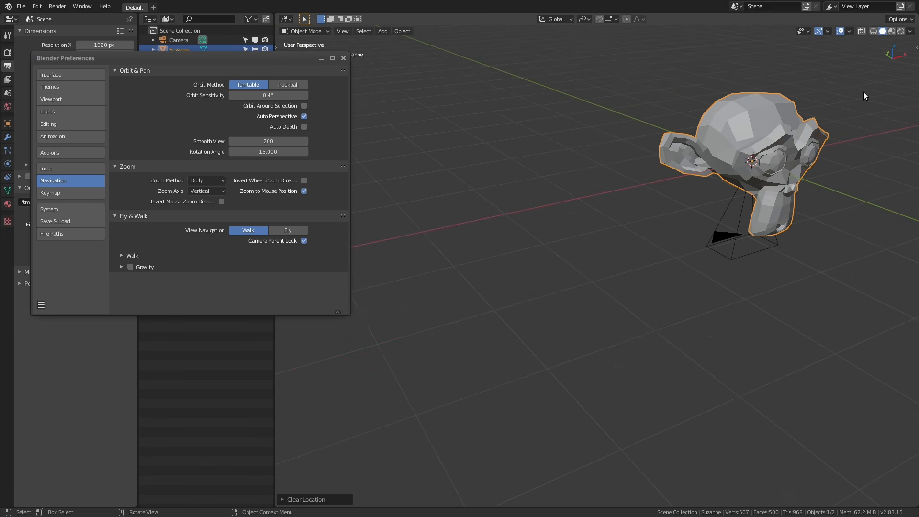
scroll(863, 92, up, 5)
scroll(344, 426, down, 8)
scroll(349, 432, up, 6)
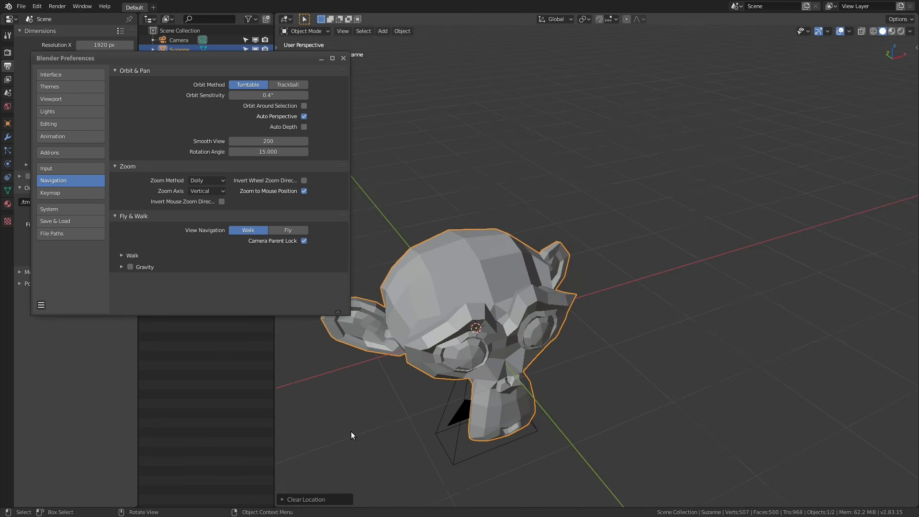
scroll(572, 254, up, 6)
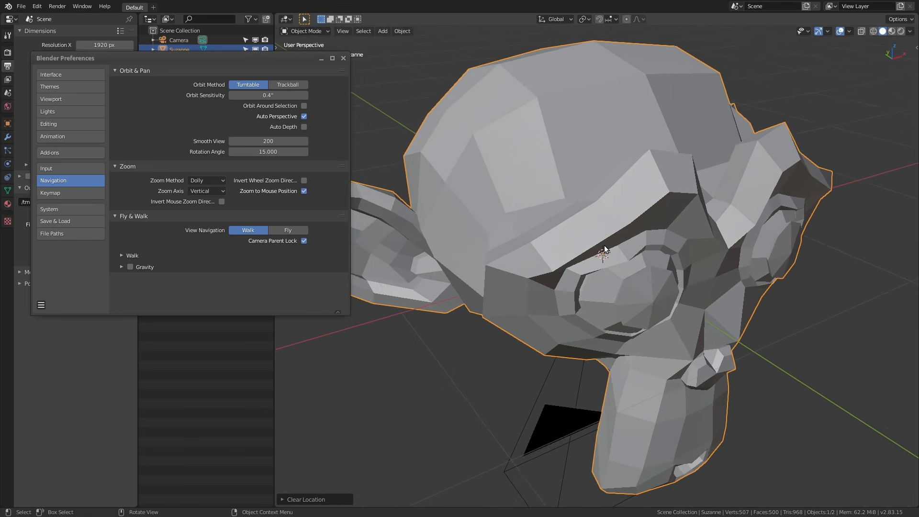
scroll(604, 245, down, 2)
- Try the transitions between the side, back and front views, and set Smooth View to 0
middle_drag(613, 212, 681, 222)
key(KP_3)
key(ctrl+KP_3)
key(ctrl+KP_1)
key(KP_1)
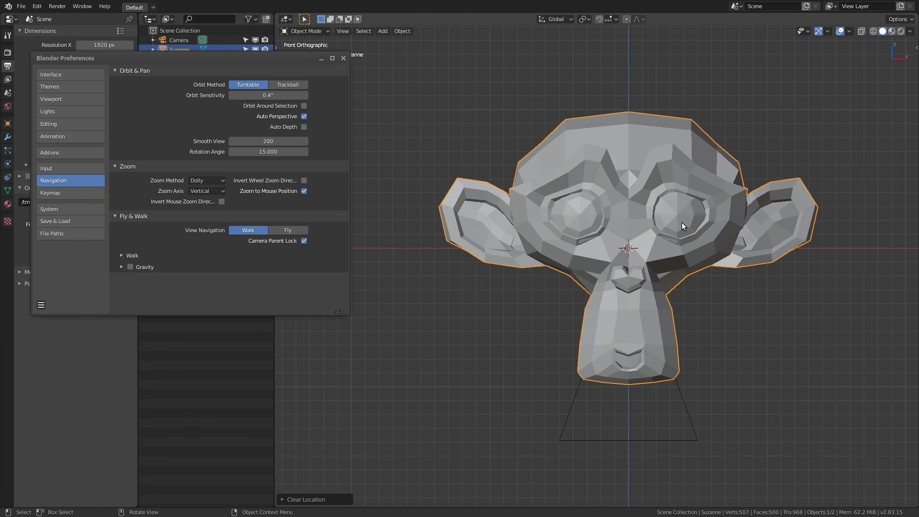
key(KP_3)
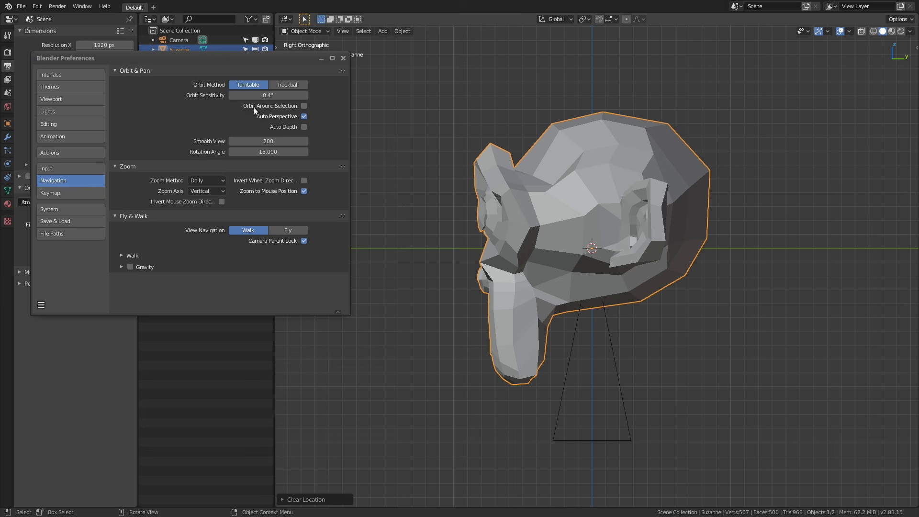
click(242, 141)
text(0)
key(Return)
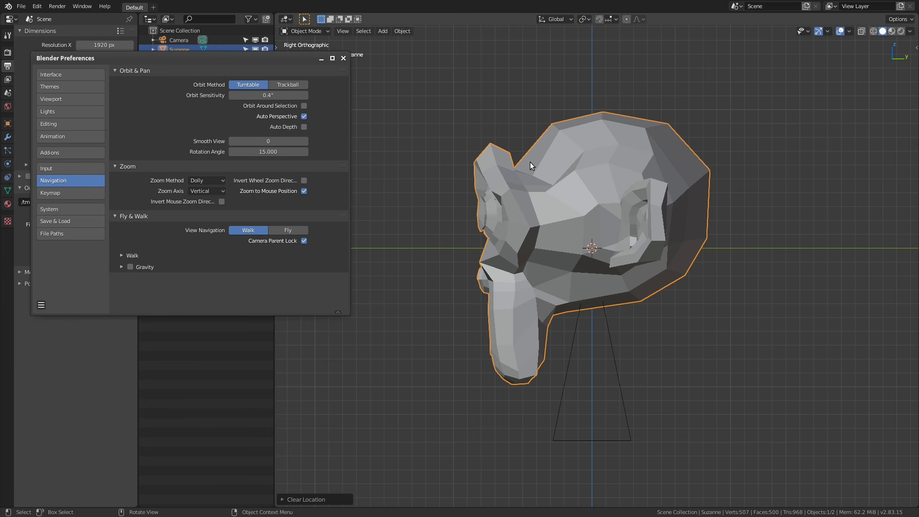
- Check how the viewport switches between the front, top and right views without Smooth View
middle_drag(609, 225, 595, 225)
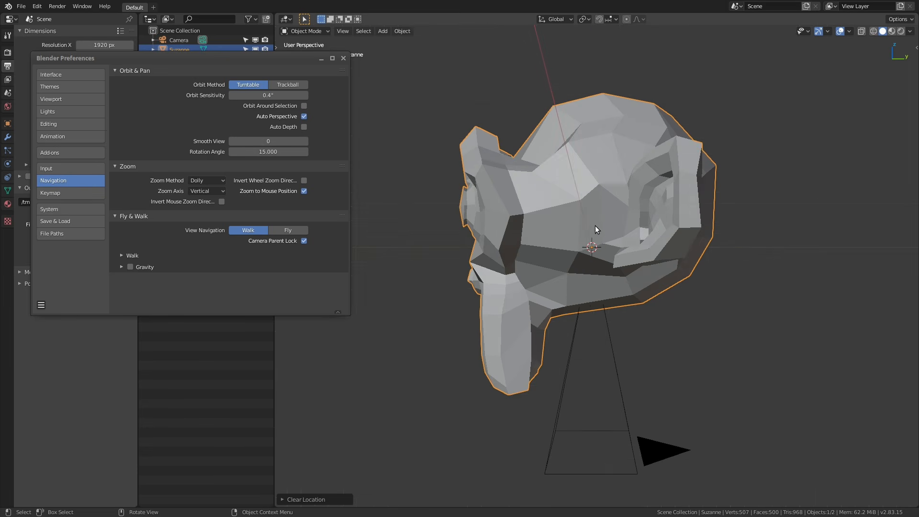
key(KP_1)
key(KP_7)
key(KP_3)
key(KP_1)
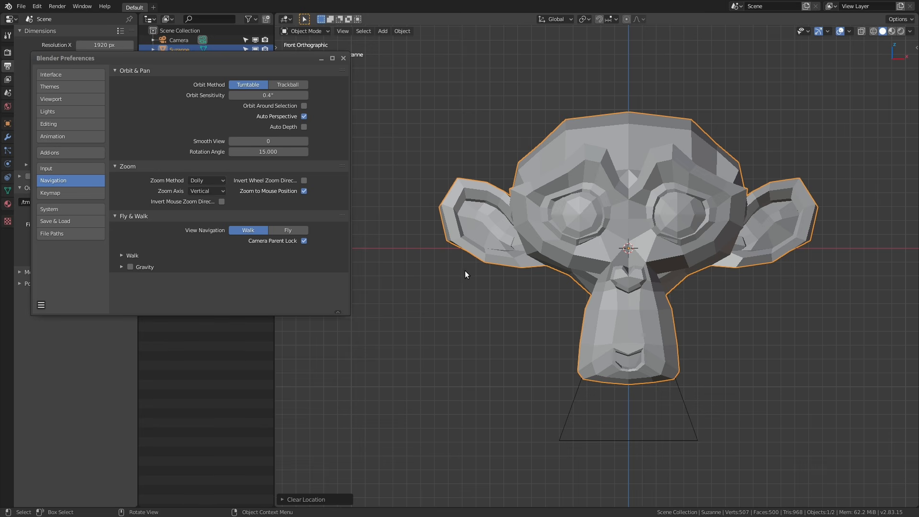
middle_drag(565, 213, 649, 233)
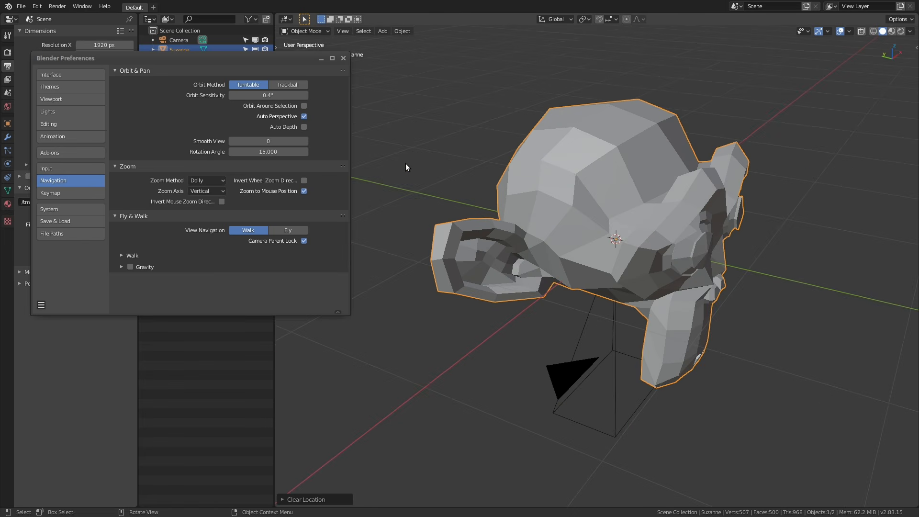
- Add a second monkey mesh and move it about 6.06 along global Y, behind the original
middle_drag(405, 167, 461, 366)
click(424, 374)
key(shift+a)
mouse_move(489, 167)
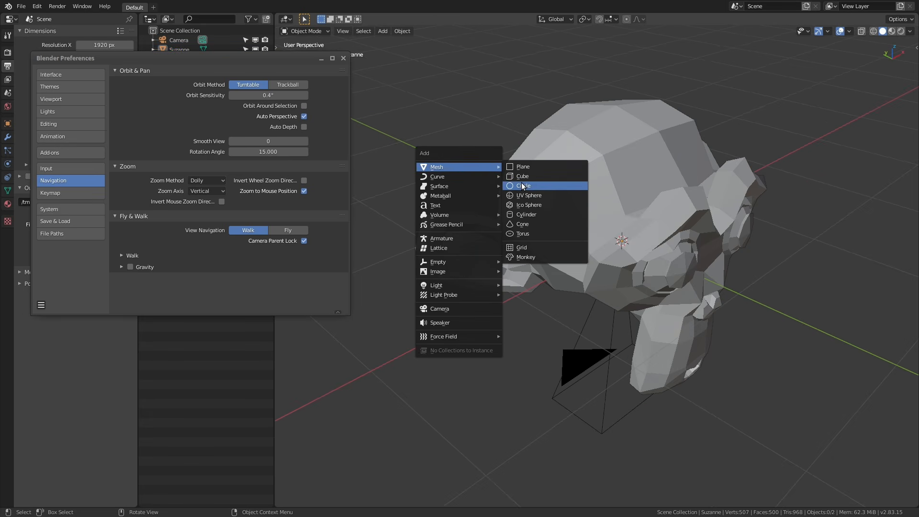
click(525, 257)
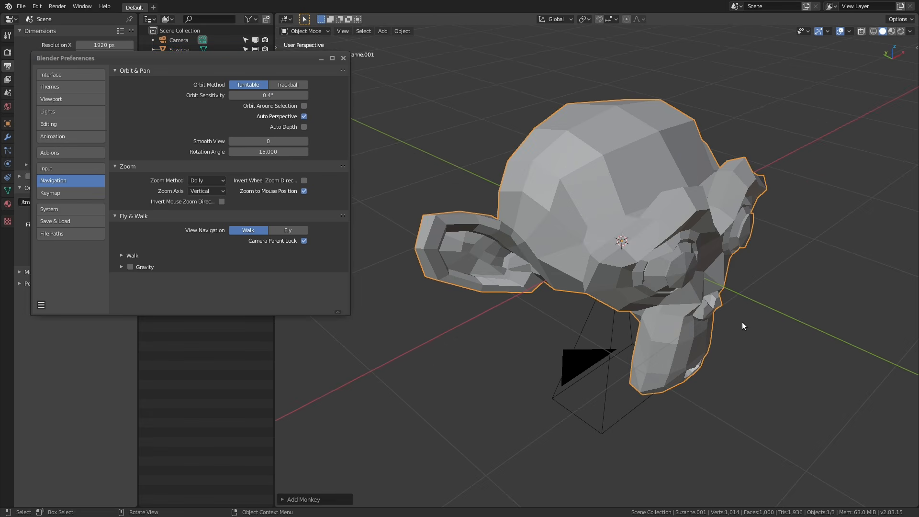
key(g)
key(y)
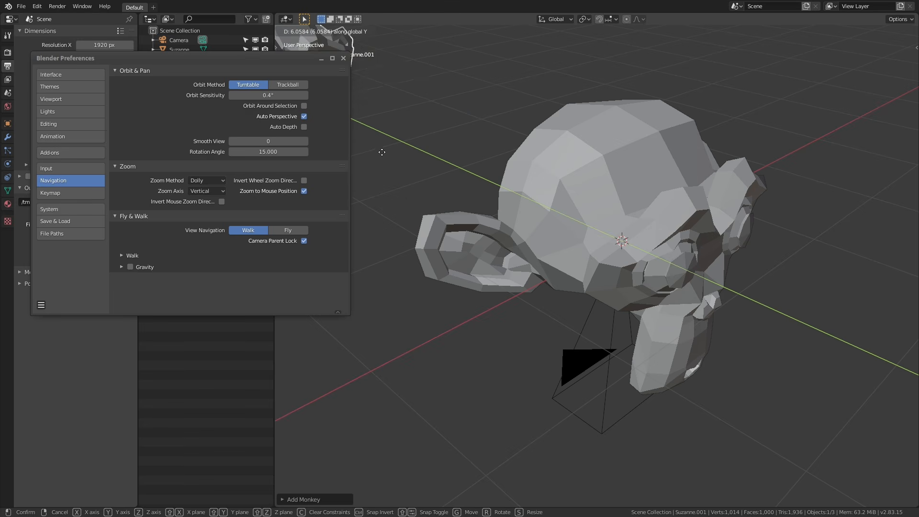
click(382, 152)
- Enable Orbit Around Selection and orbit the view around the second monkey
middle_drag(382, 152, 656, 239)
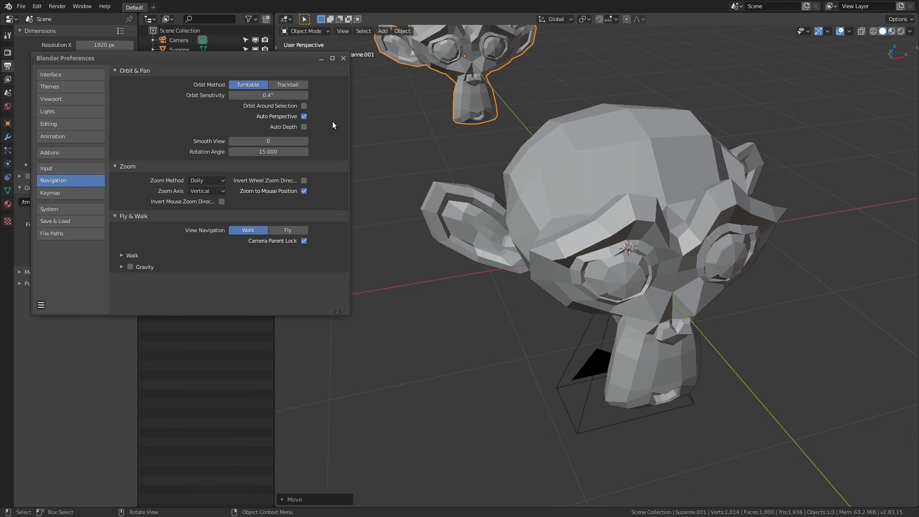
click(304, 106)
middle_drag(516, 182, 506, 144)
middle_drag(499, 243, 553, 202)
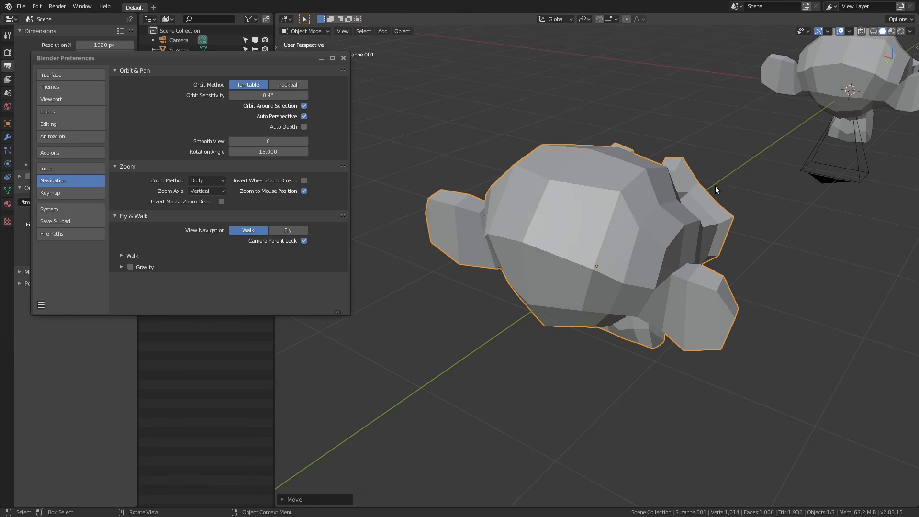
scroll(715, 187, down, 4)
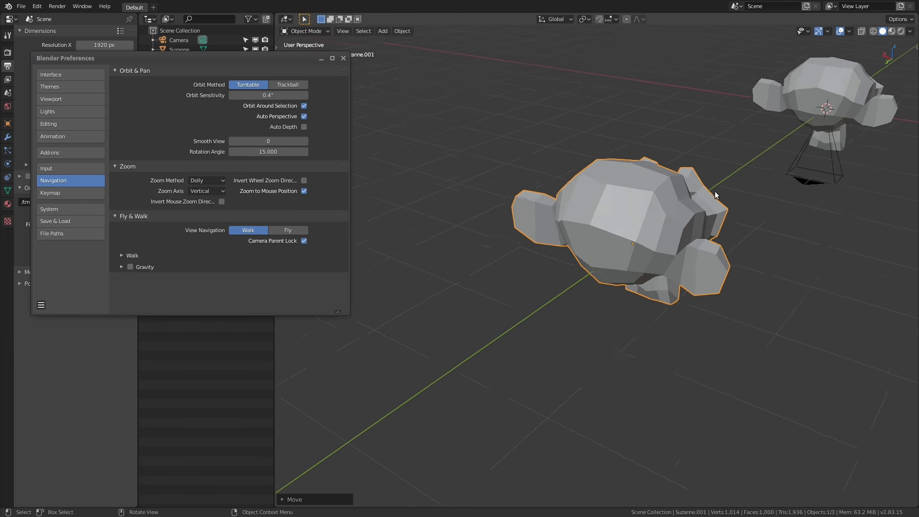
- Enable Auto Depth, try zooming and orbiting on the second monkey, and select the original monkey
click(304, 127)
scroll(670, 208, up, 8)
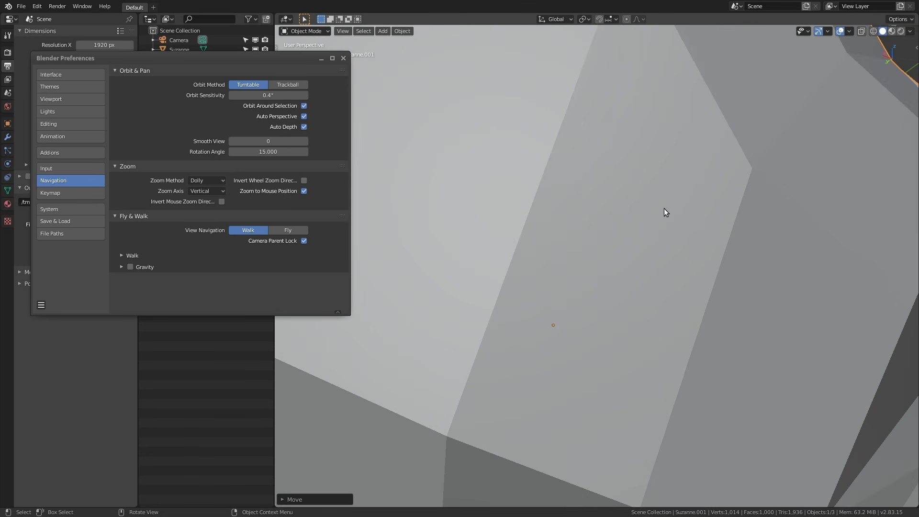
scroll(665, 208, down, 10)
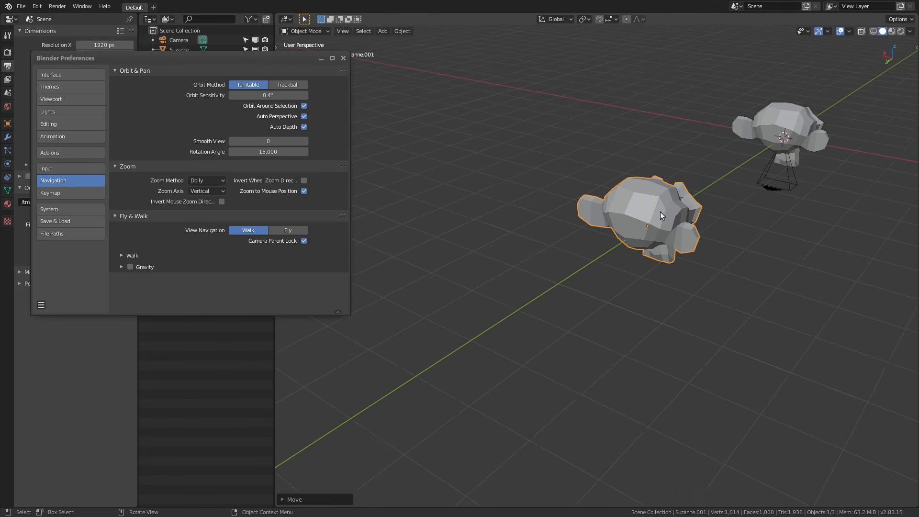
scroll(659, 211, down, 1)
scroll(665, 213, down, 3)
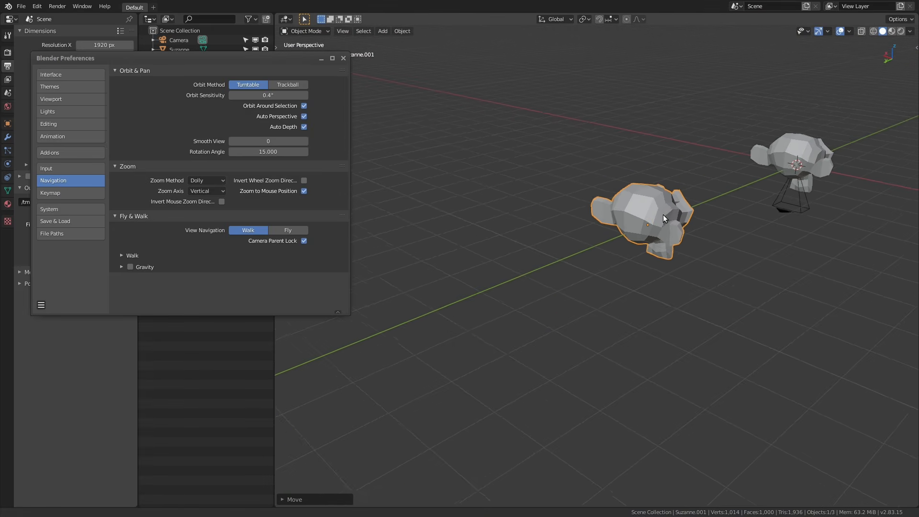
middle_drag(663, 214, 467, 193)
click(791, 314)
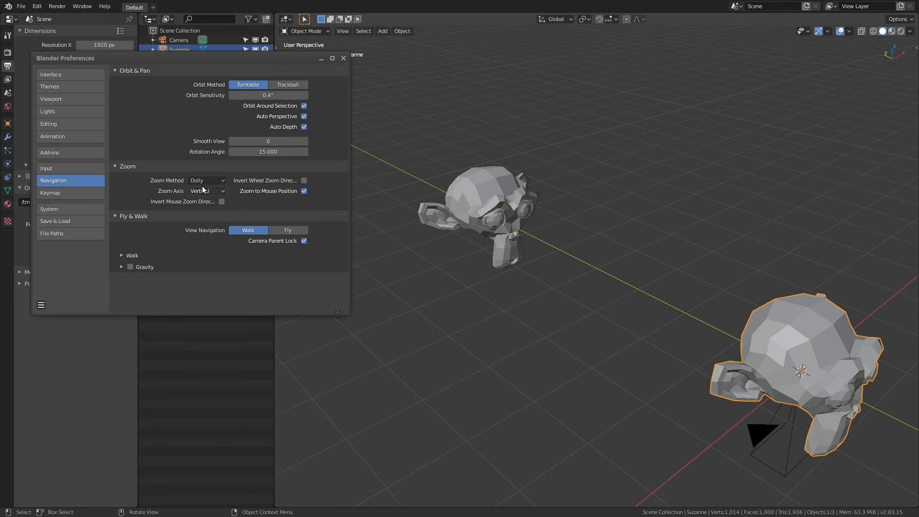
- Review the Keymap preferences, set Middle Mouse Action to Pan, and try panning in the viewport
click(67, 192)
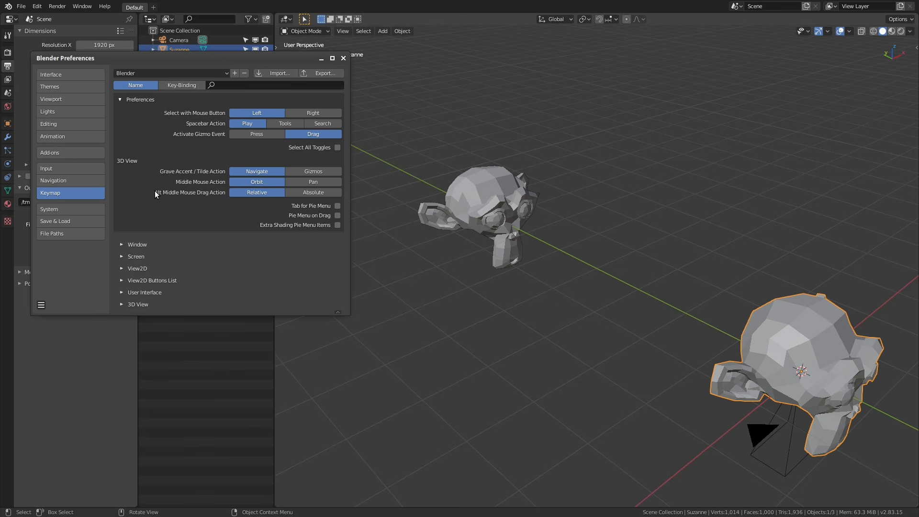
scroll(188, 191, down, 1)
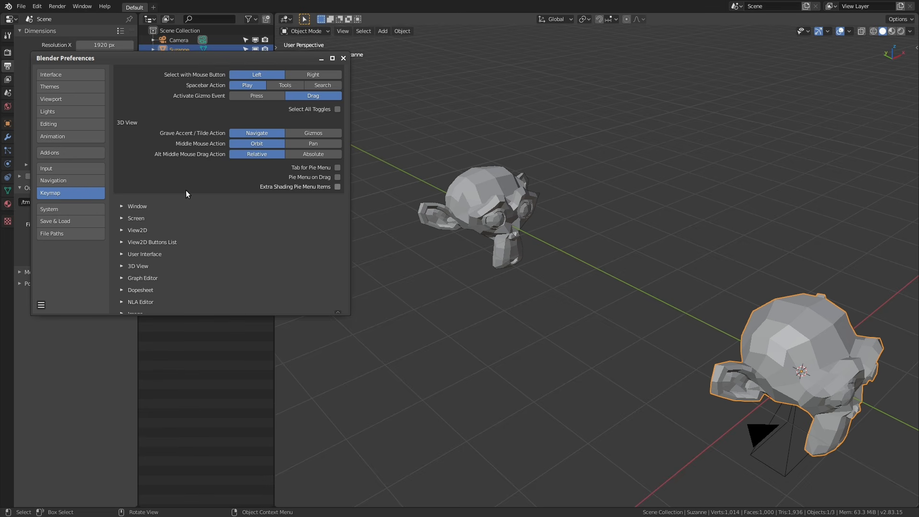
scroll(186, 191, up, 1)
scroll(192, 196, down, 2)
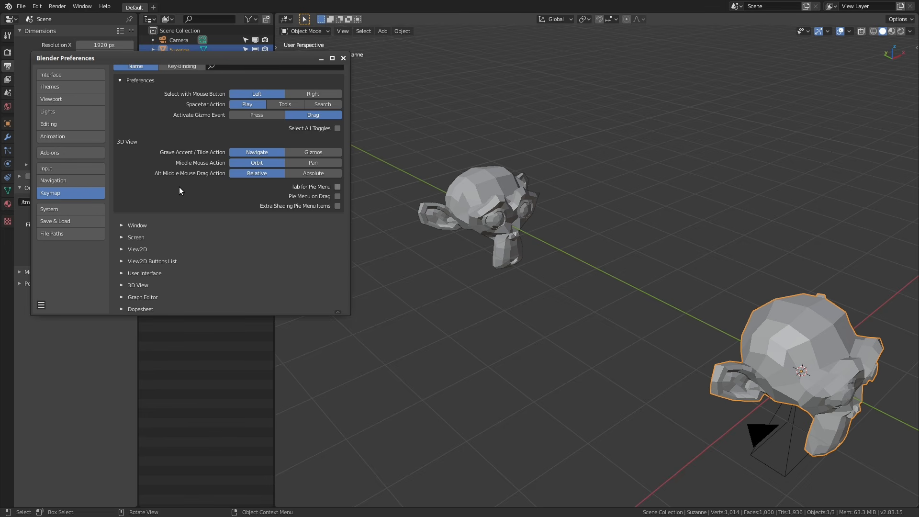
click(81, 207)
click(62, 194)
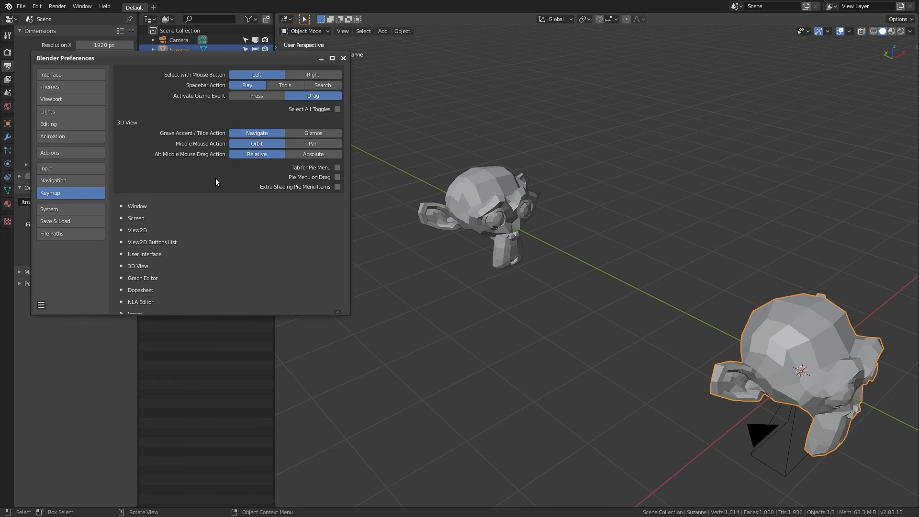
scroll(230, 186, up, 2)
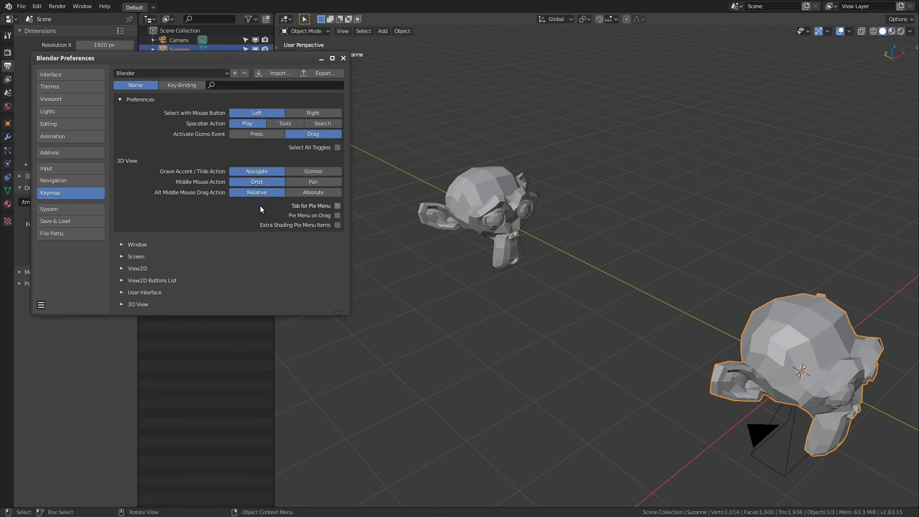
click(304, 183)
middle_drag(619, 244, 597, 248)
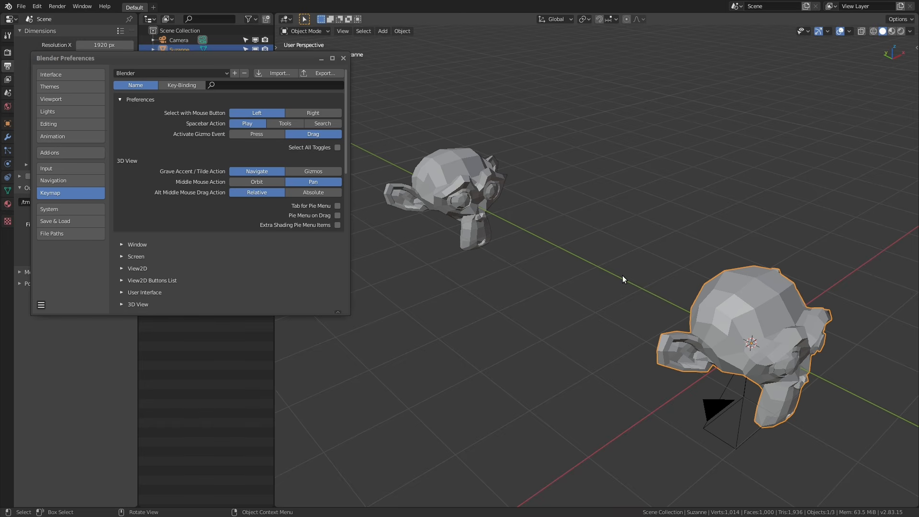
- In the System preferences, compare the CUDA and OptiX options for Cycles Render Devices and choose CUDA
click(53, 210)
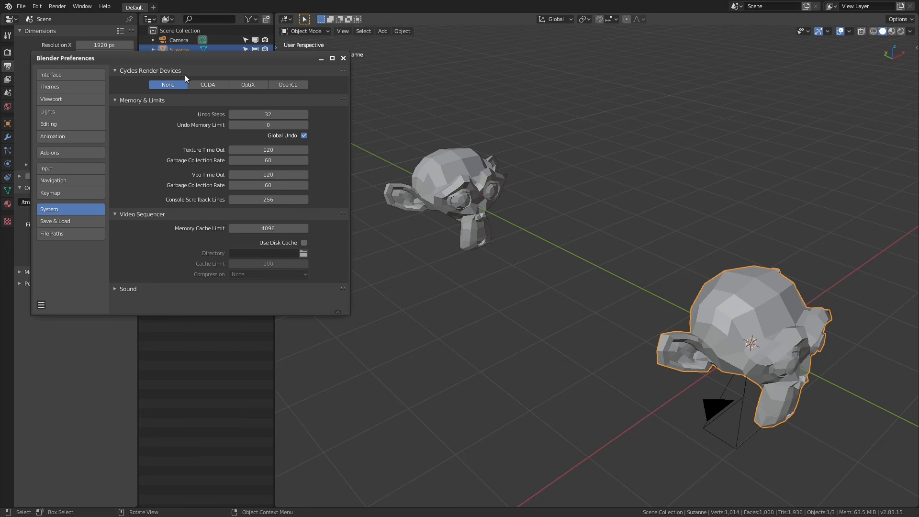
click(207, 85)
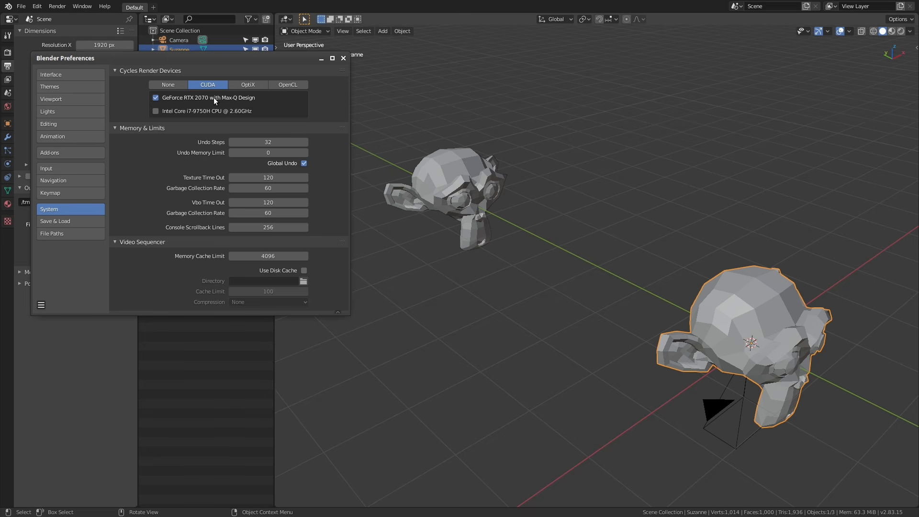
click(249, 86)
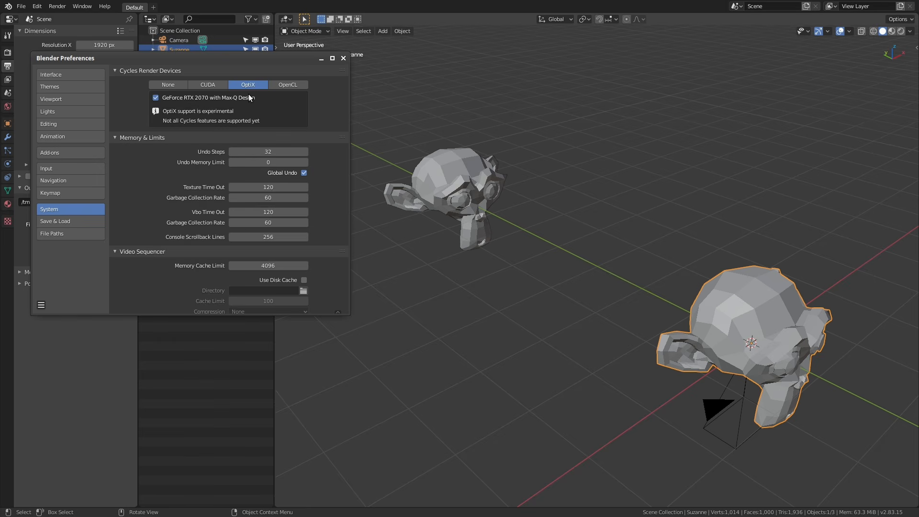
click(208, 85)
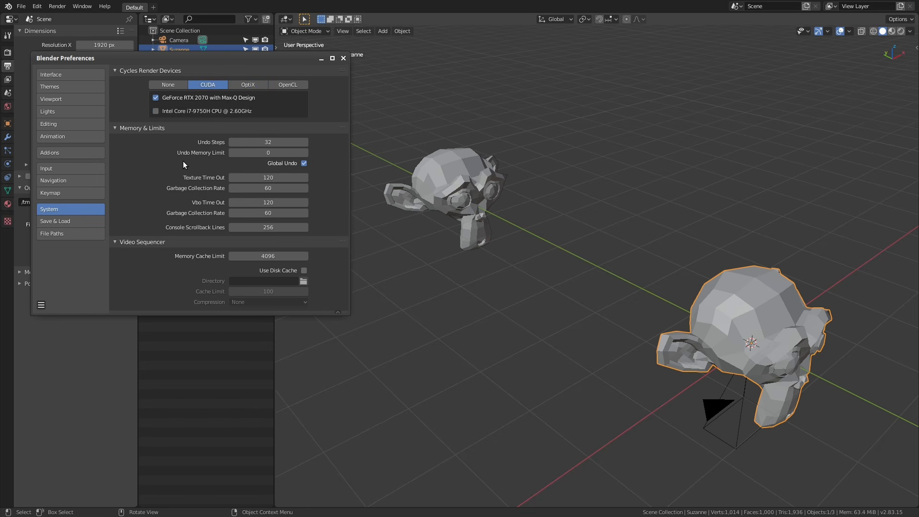
- Set the number of Undo Steps to 256
click(259, 143)
text(256)
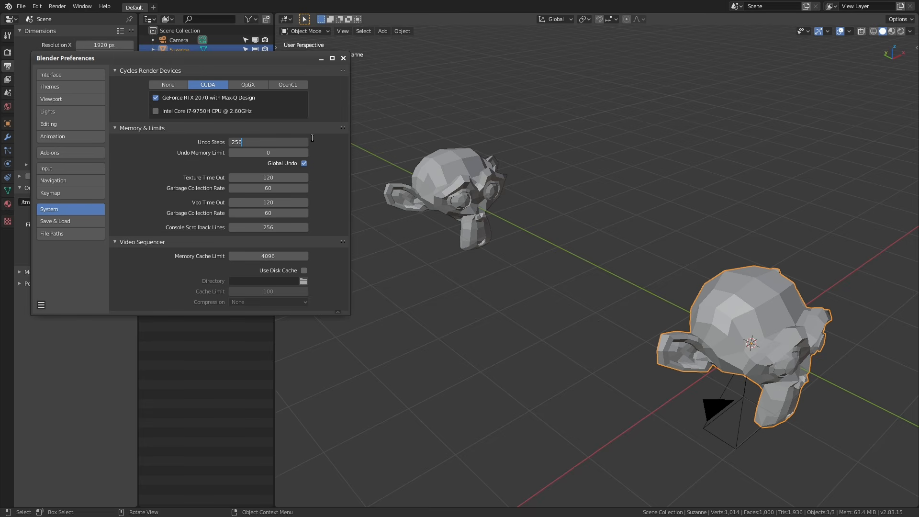
key(Return)
- Move the original monkey back, then duplicate it twice, placing one copy near the world origin and the other above the original
scroll(633, 259, down, 3)
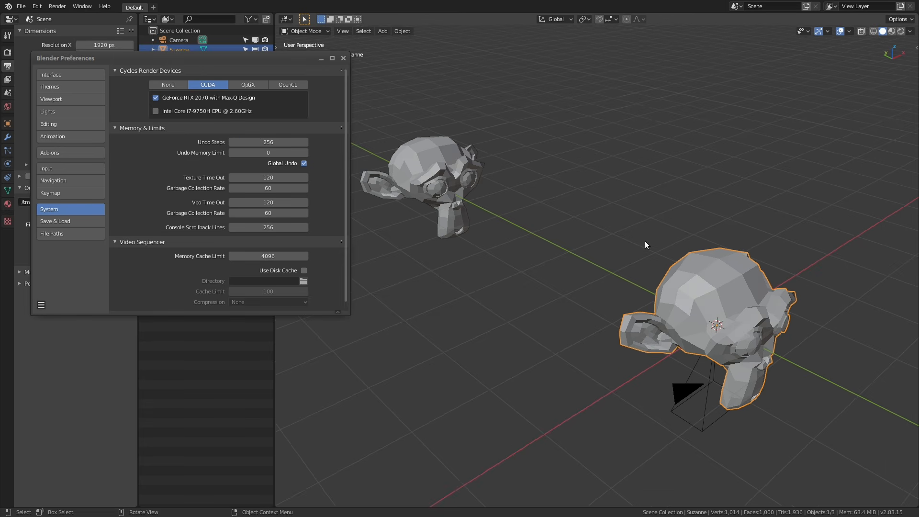
key(g)
click(614, 228)
key(shift+d)
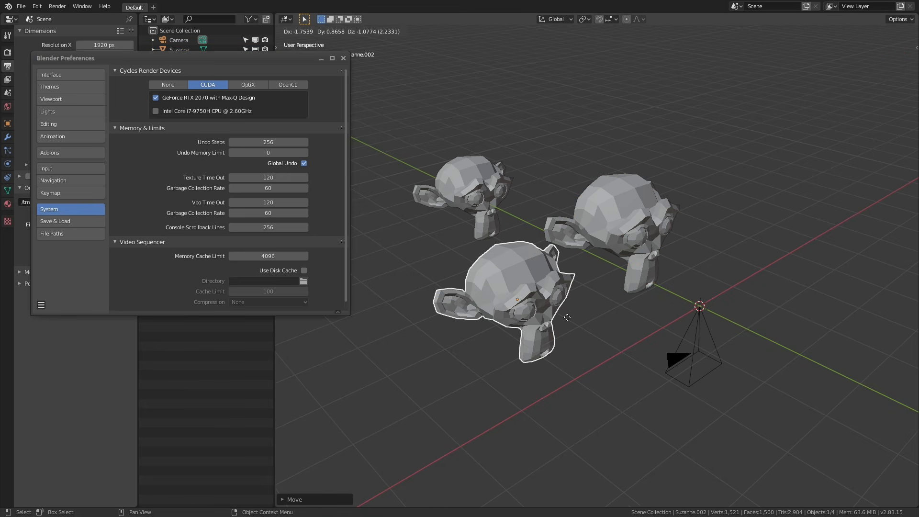
click(587, 309)
key(g)
click(742, 316)
key(shift+d)
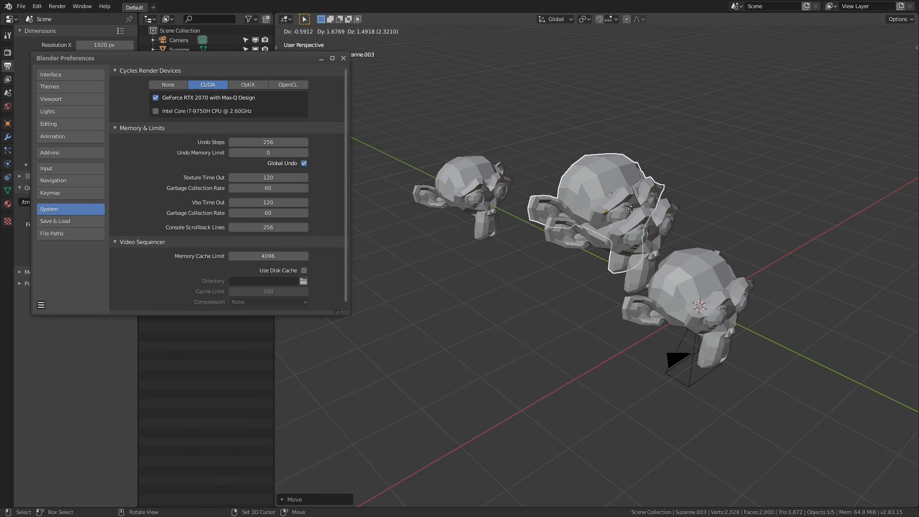
click(464, 270)
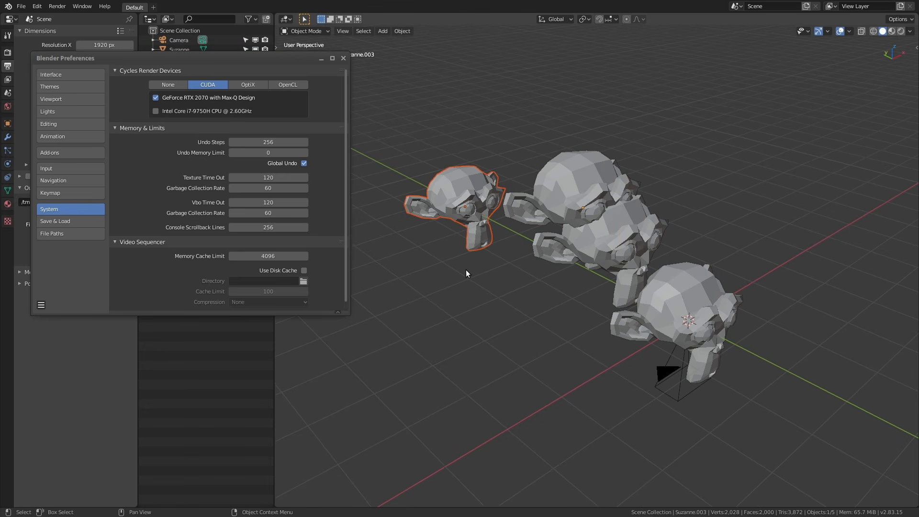
- Duplicate the monkey farthest back and move the copy off to the side of the group
key(shift+d)
click(466, 166)
key(g)
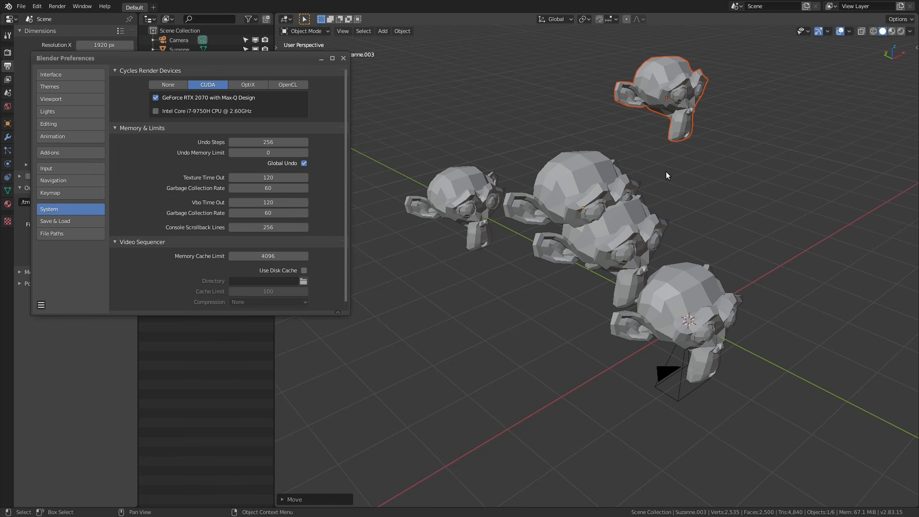
click(544, 237)
- Edit the uppermost monkey's mesh, pulling individual head vertices outward in four directions to form long spikes
click(546, 237)
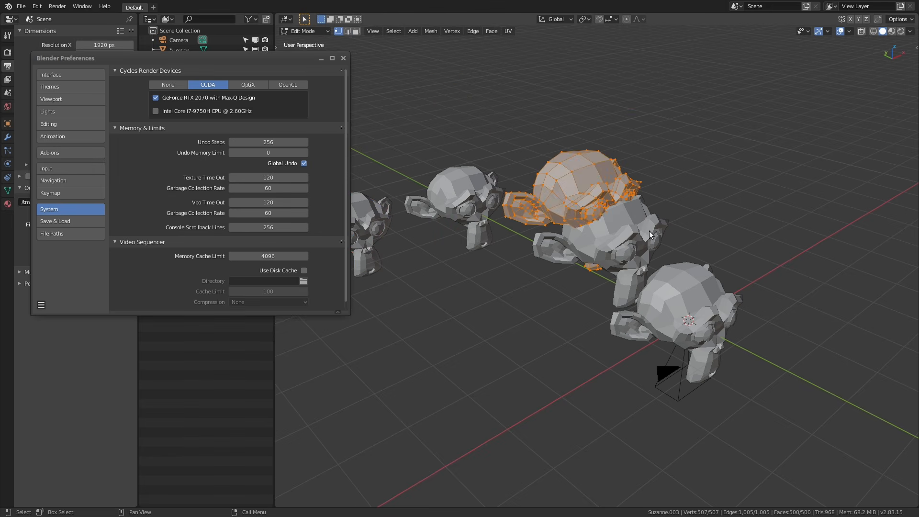
key(Tab)
click(574, 152)
key(g)
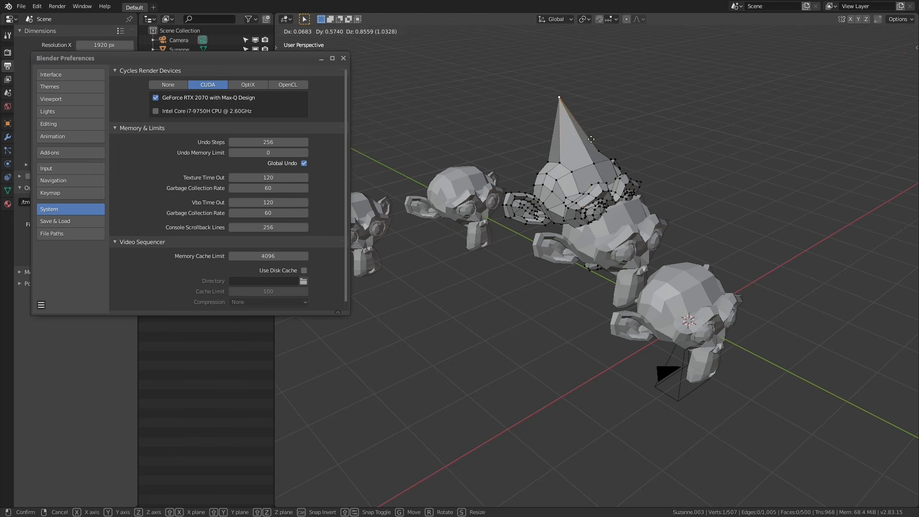
click(616, 127)
click(568, 200)
key(g)
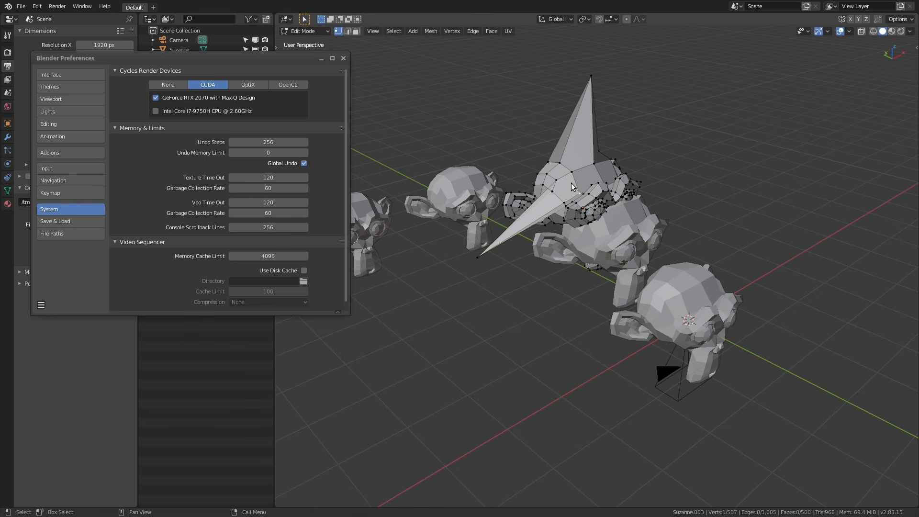
click(747, 170)
click(549, 173)
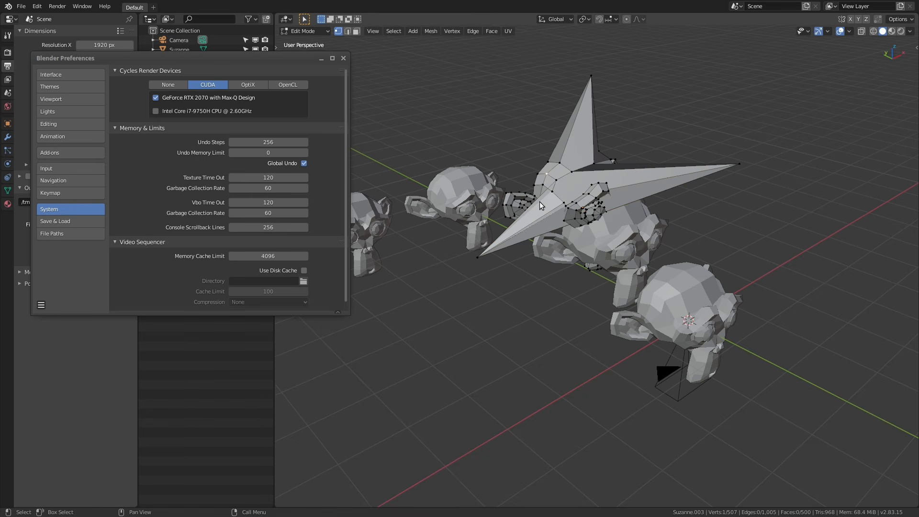
key(g)
click(469, 127)
shift+middle_drag(592, 182, 582, 193)
key(Tab)
- Edit the monkey at the world origin in the left orthographic view, pulling one brow vertex up and forward into a spike
click(727, 311)
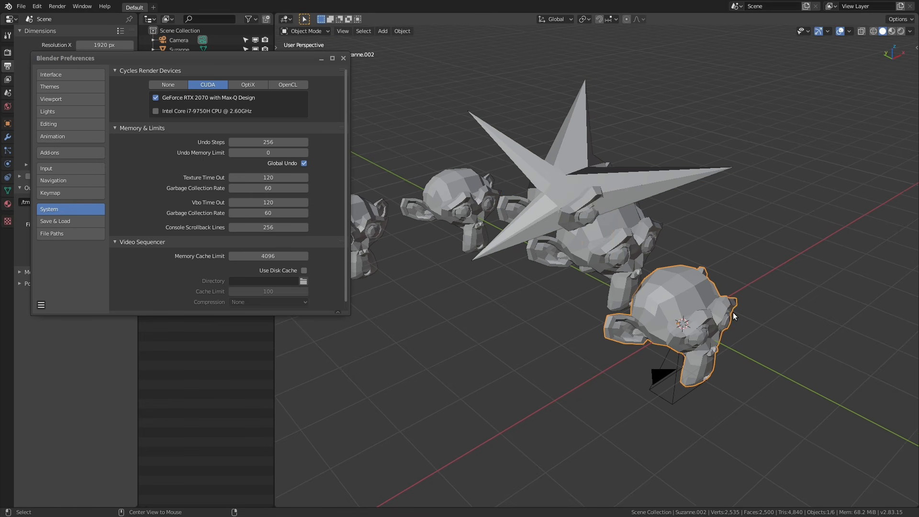
key(Tab)
key(ctrl+KP_3)
click(732, 307)
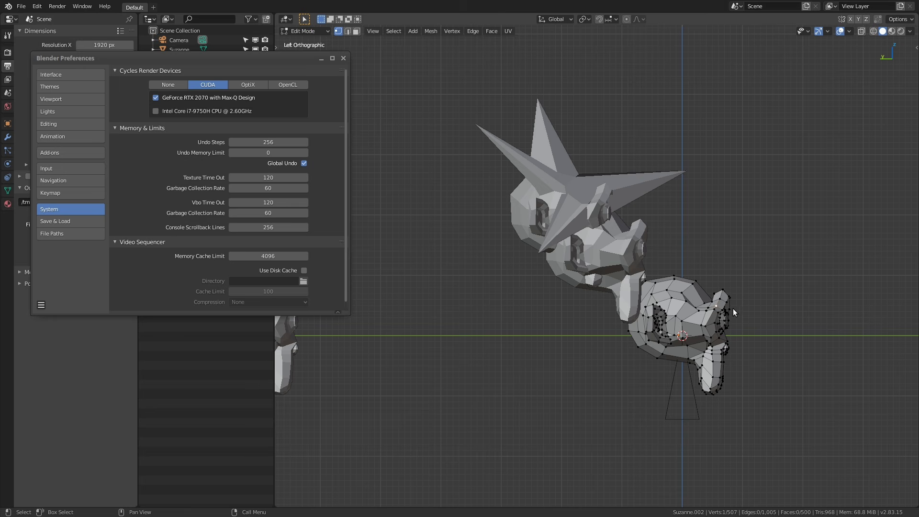
click(704, 301)
key(g)
click(763, 254)
- Box-select the front face vertices of the same monkey, stretch them forward and upward, and return to Object Mode
drag(878, 266, 707, 363)
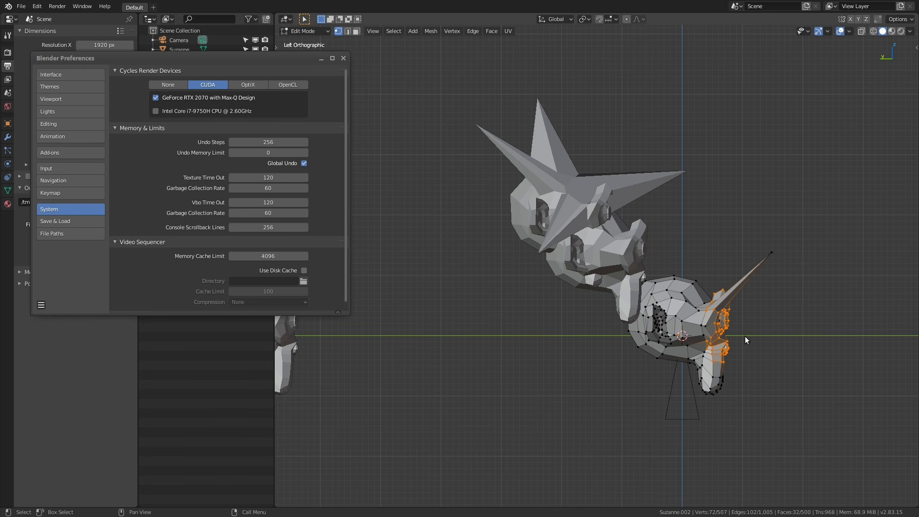
key(g)
click(839, 268)
shift+middle_drag(762, 282, 753, 303)
key(Tab)
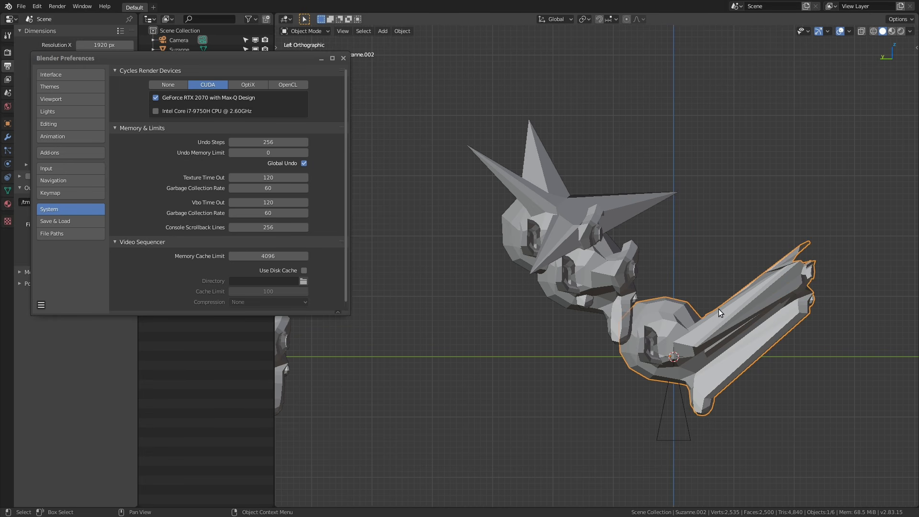
middle_drag(673, 312, 634, 277)
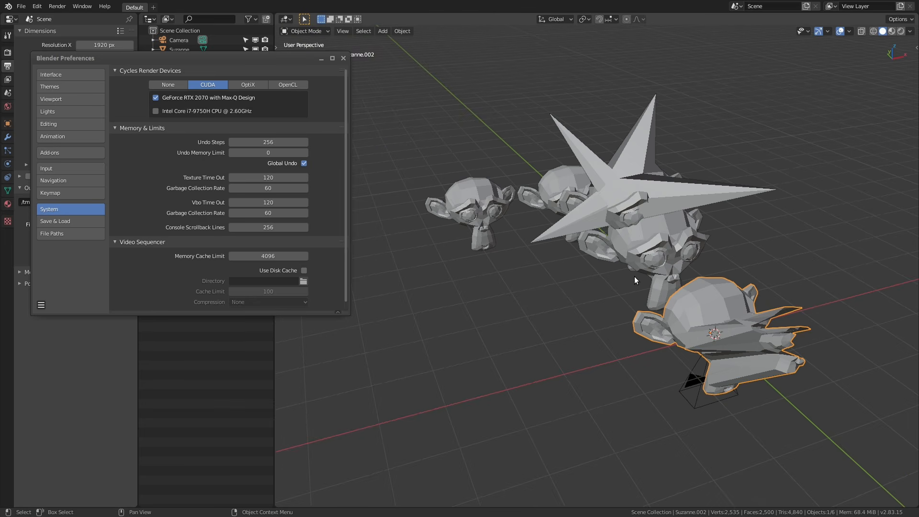
- Move the preferences window out of the way and review the Undo History list
click(38, 7)
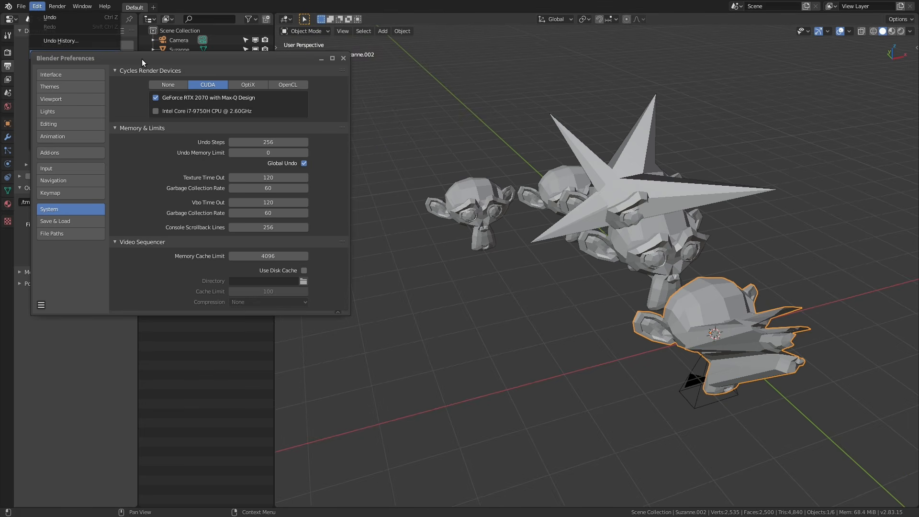
drag(142, 59, 133, 216)
click(37, 6)
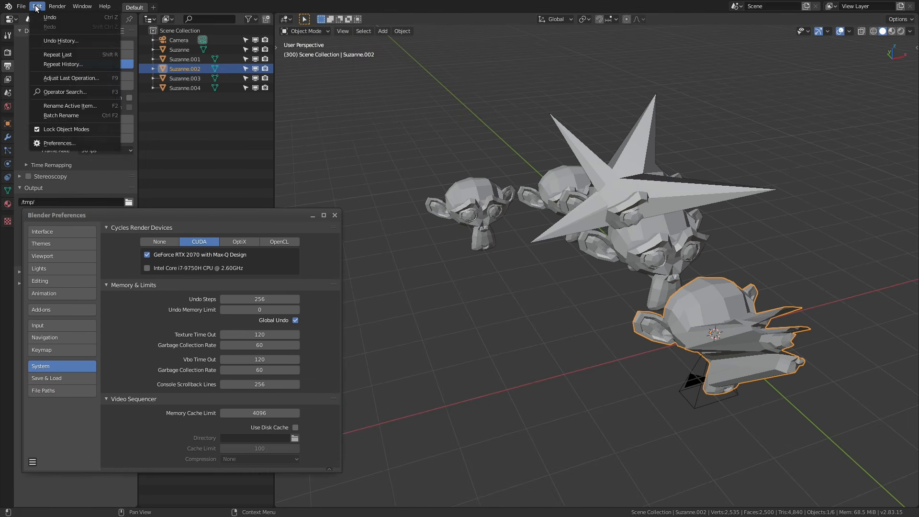
click(50, 52)
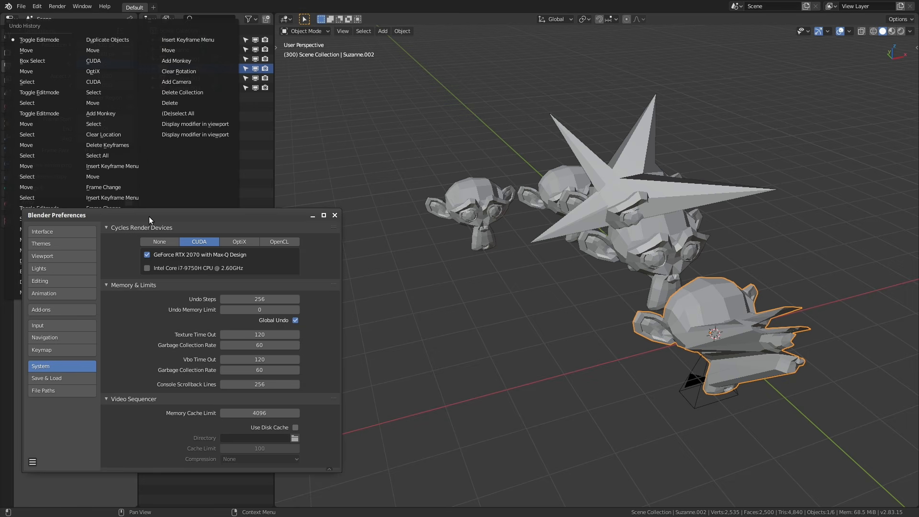
drag(163, 215, 511, 216)
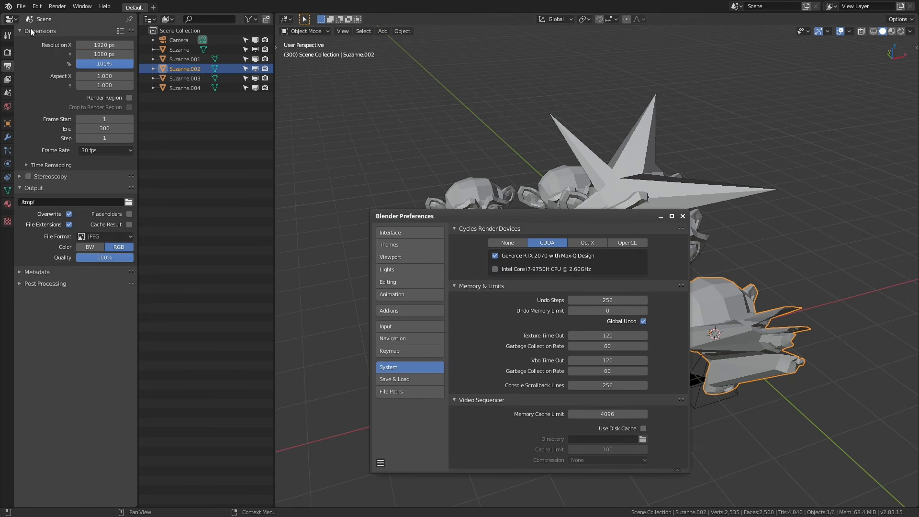
click(36, 6)
click(53, 41)
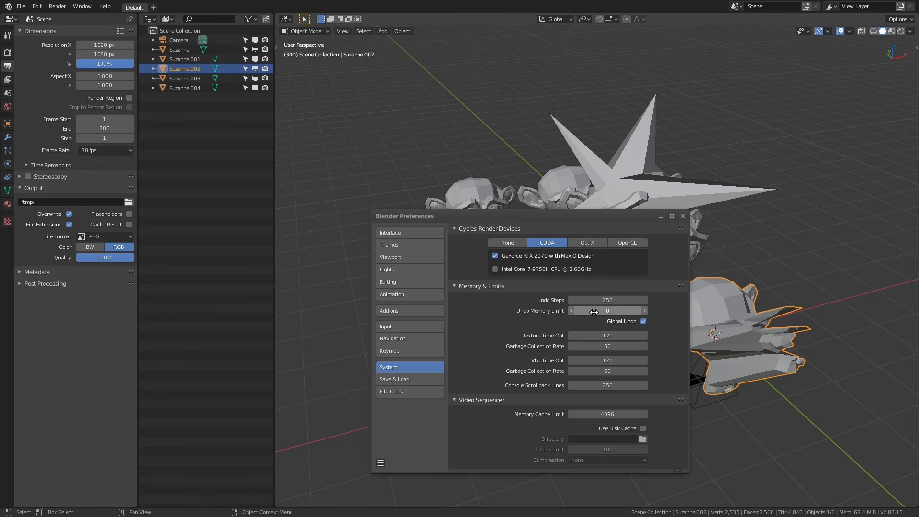
- Set the Undo Memory Limit to 8192 and open the Save & Load preferences
drag(489, 219, 181, 220)
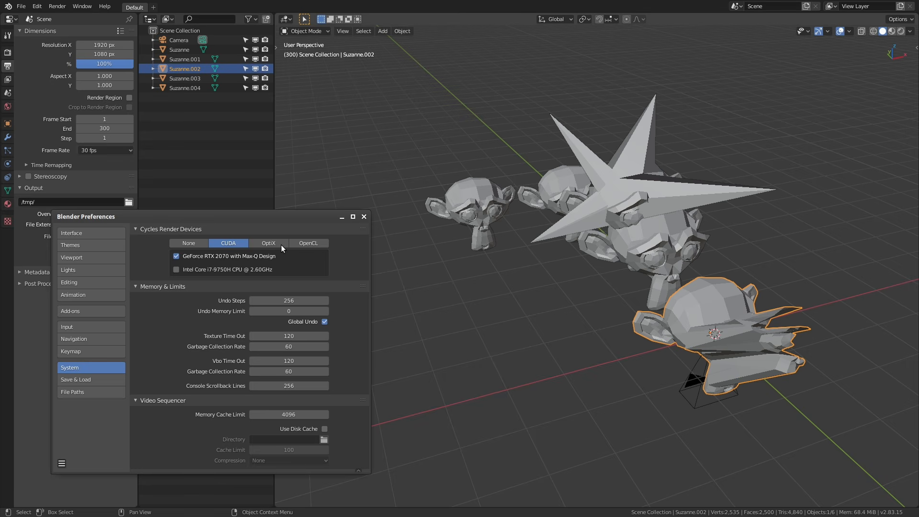
click(271, 310)
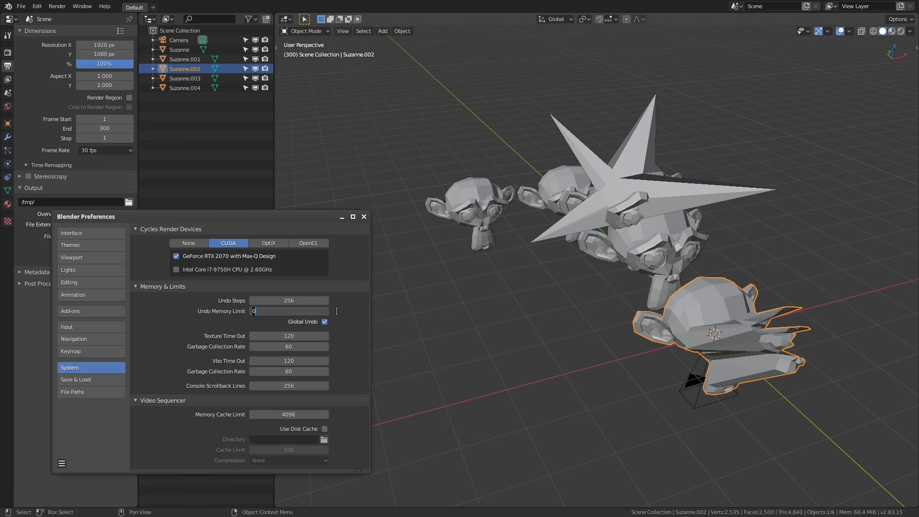
text(8192)
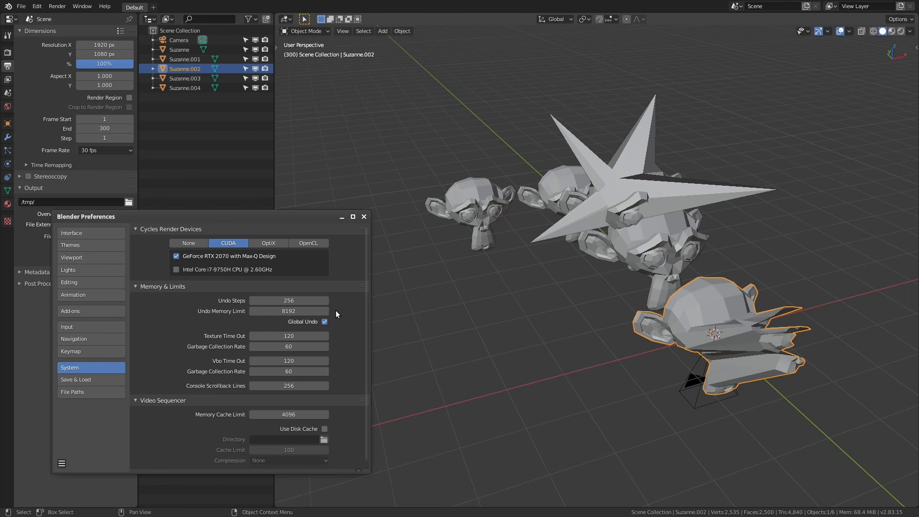
key(Return)
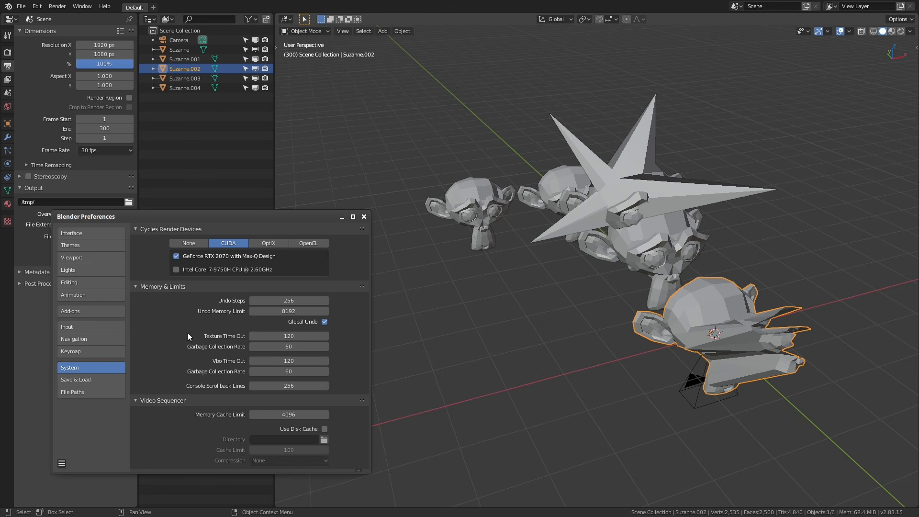
click(95, 380)
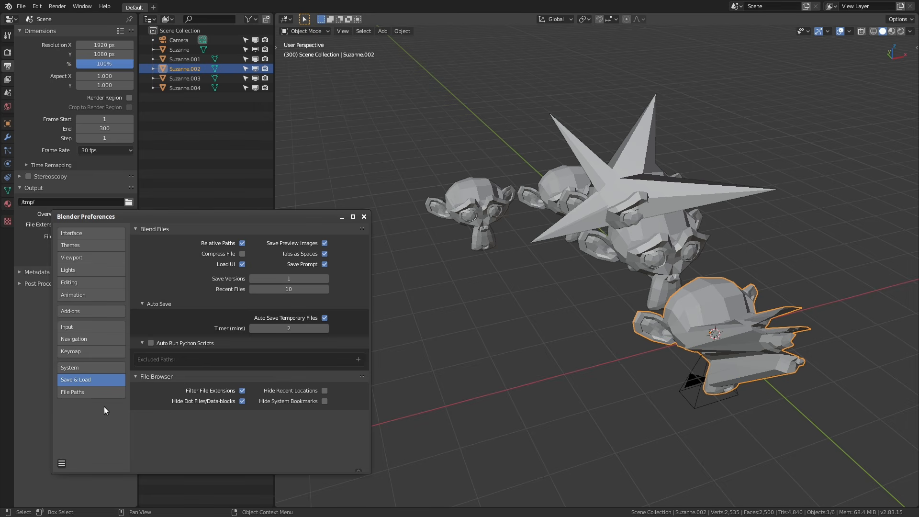
- Review the File Paths preferences and turn off Auto-Save Preferences
click(89, 394)
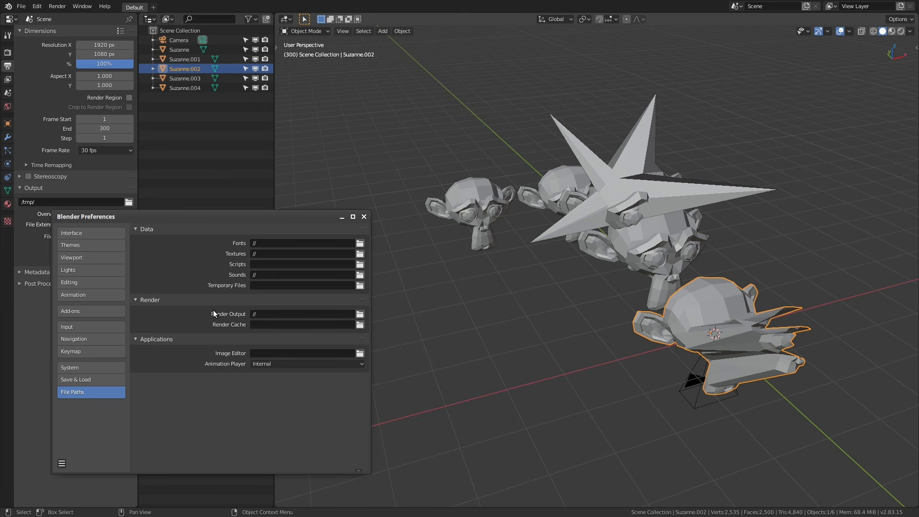
drag(187, 212, 202, 186)
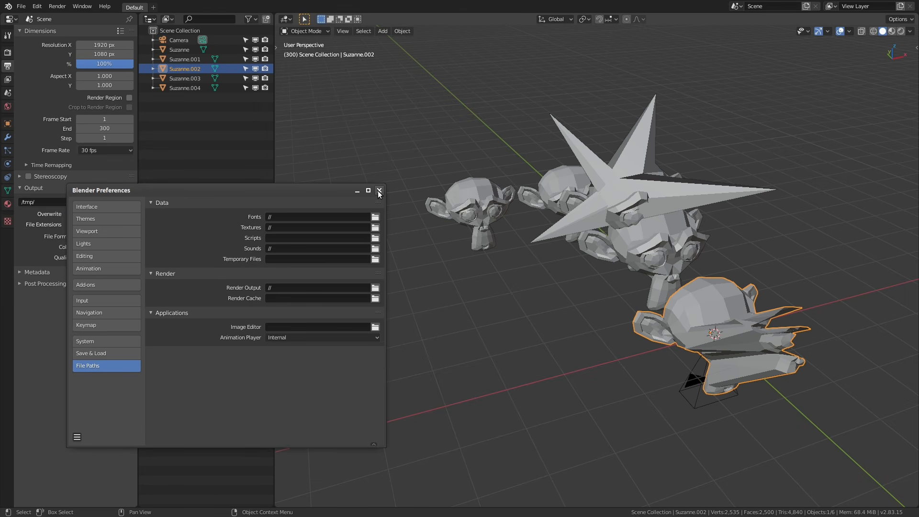
click(77, 437)
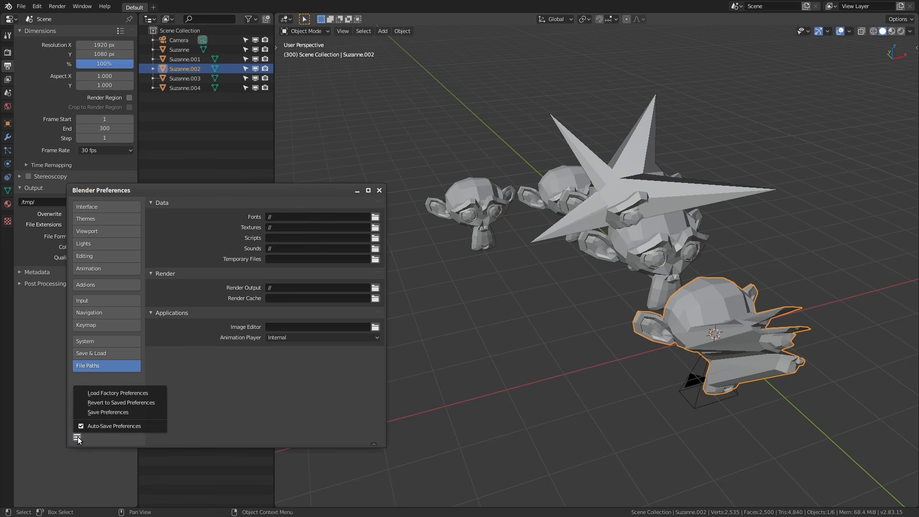
click(116, 426)
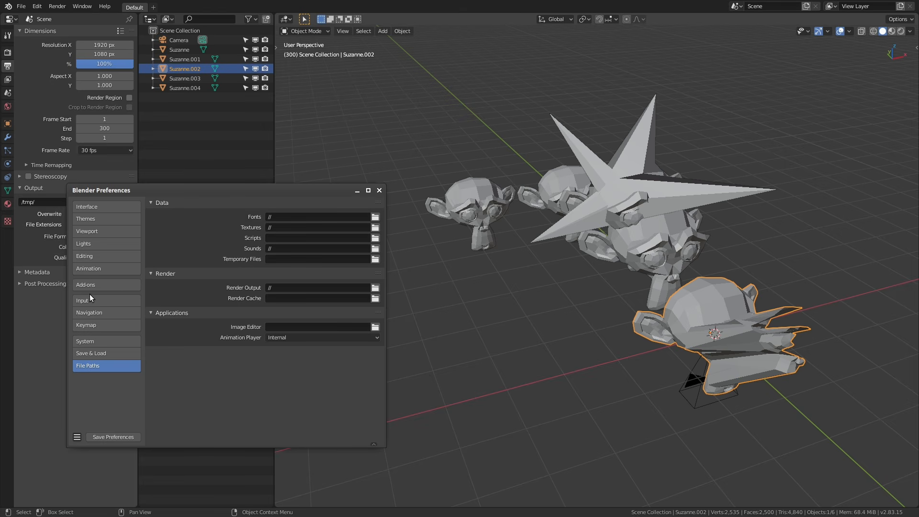
- Check the System preferences once more and close the preferences window
click(86, 340)
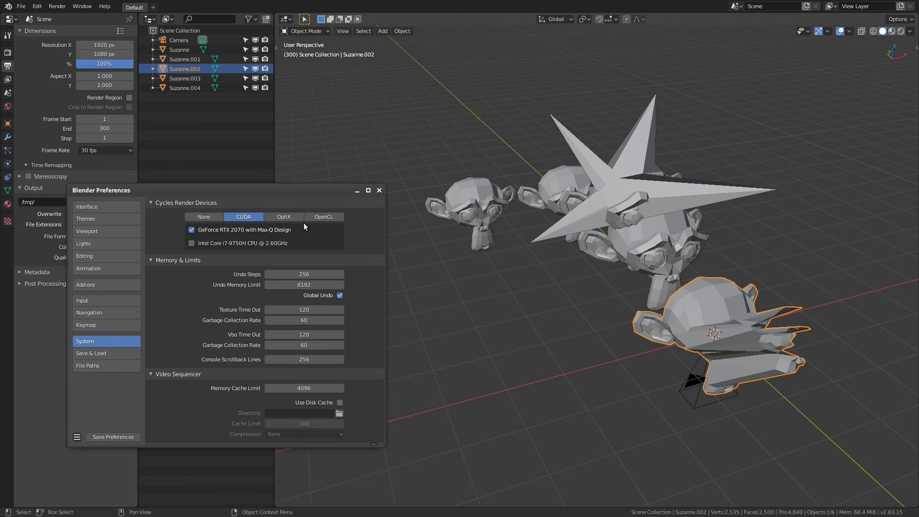
click(379, 191)
alt+middle_drag(567, 201, 640, 201)
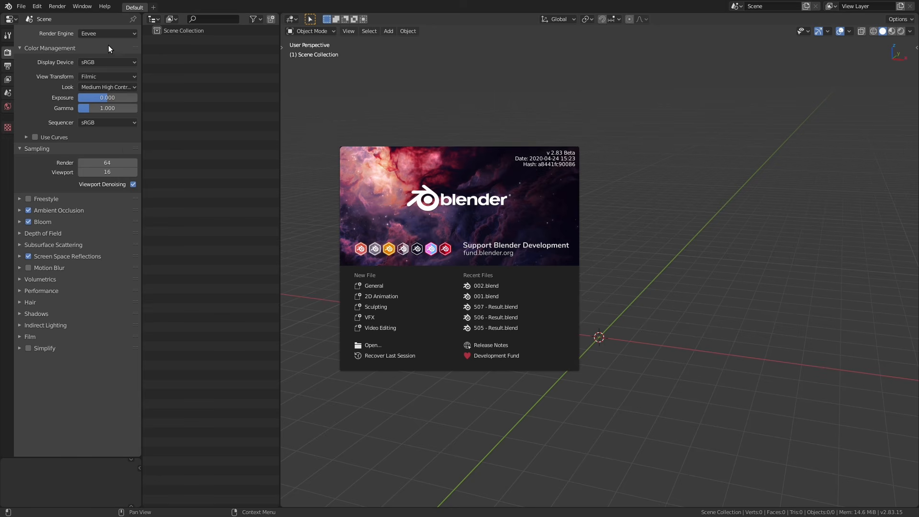
- Reopen the preferences at the add-ons list and search it for "extra"
click(37, 6)
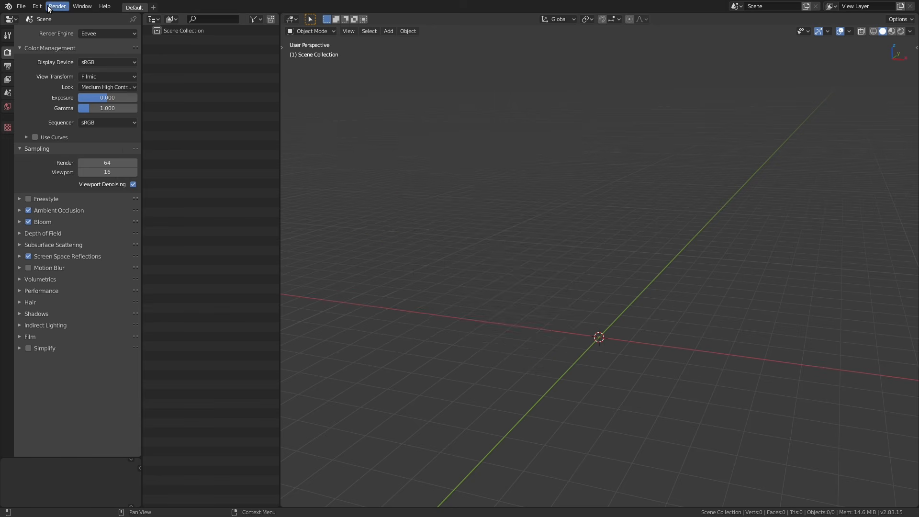
click(55, 143)
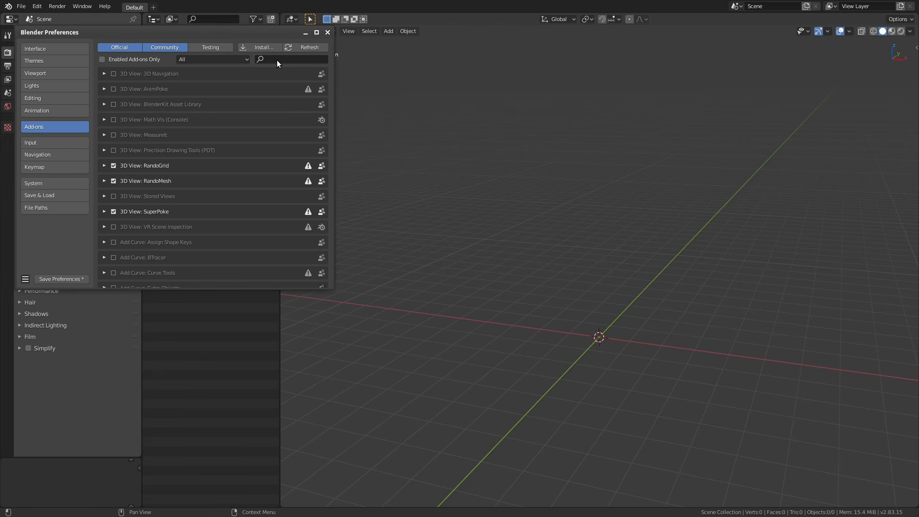
click(277, 59)
text(addon)
drag(287, 60, 239, 60)
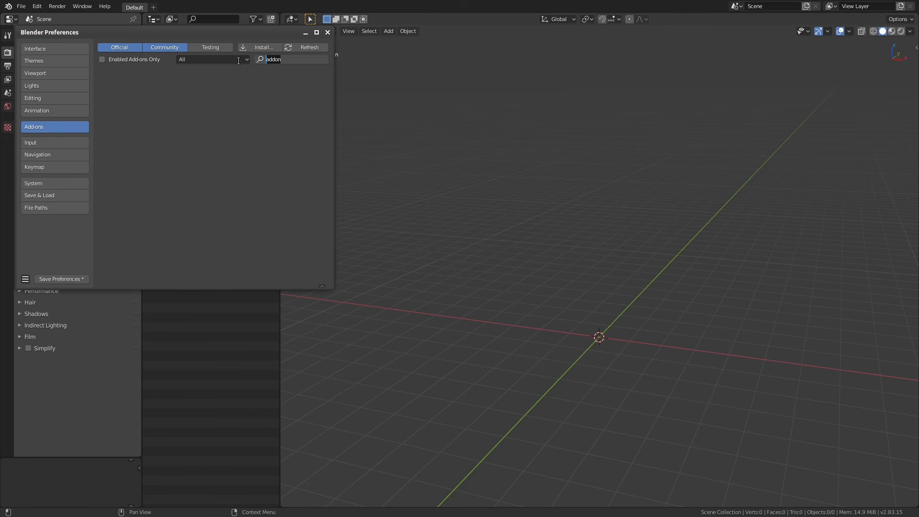
key(BackSpace)
text(e)
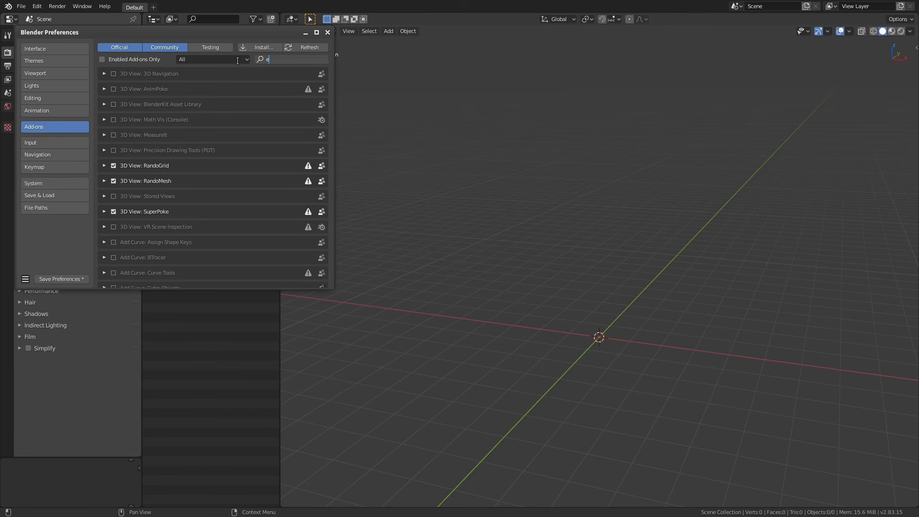
text(xtra)
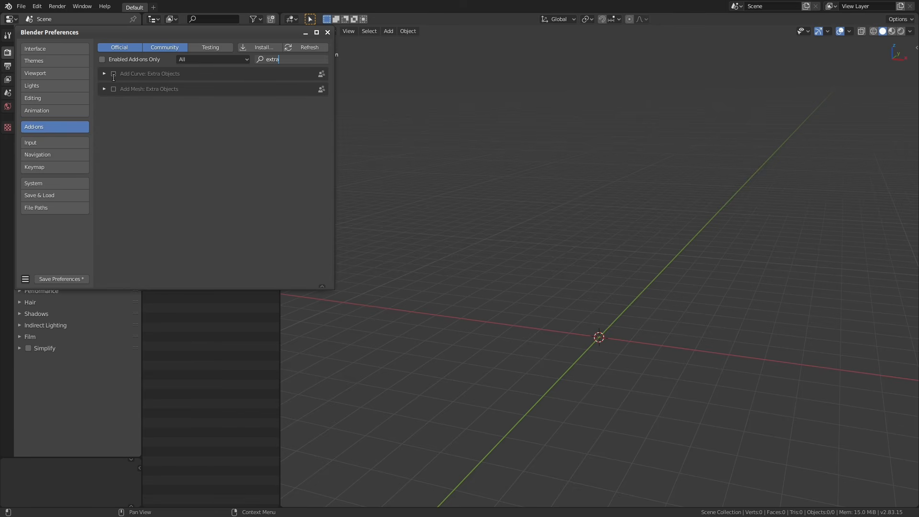
- Look at the viewport's list of addable objects, and enable the Add Curve: Extra Objects and Add Mesh: Extra Objects add-ons
click(568, 190)
key(shift+a)
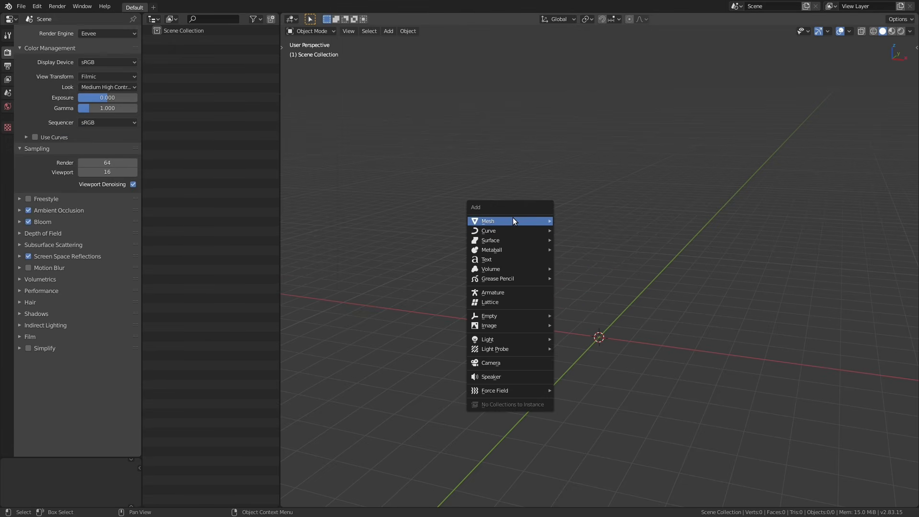
key(alt+Tab)
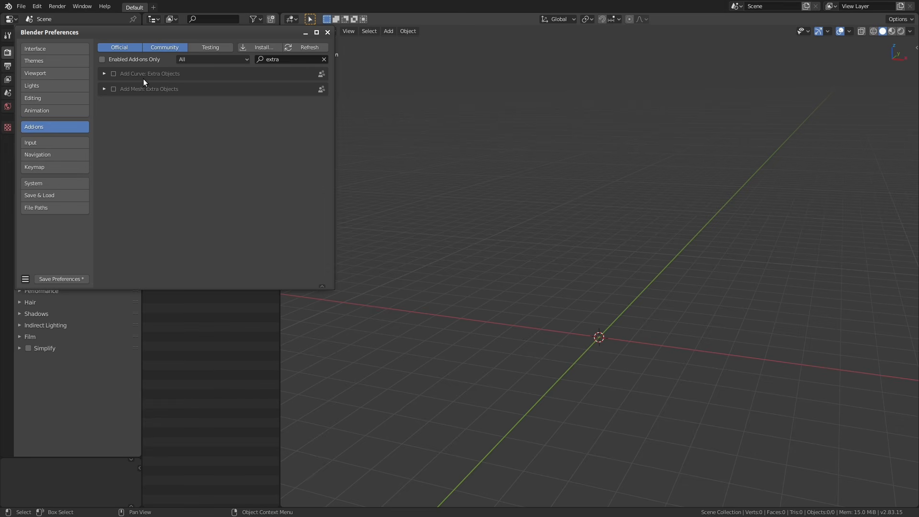
click(113, 73)
click(114, 88)
click(529, 156)
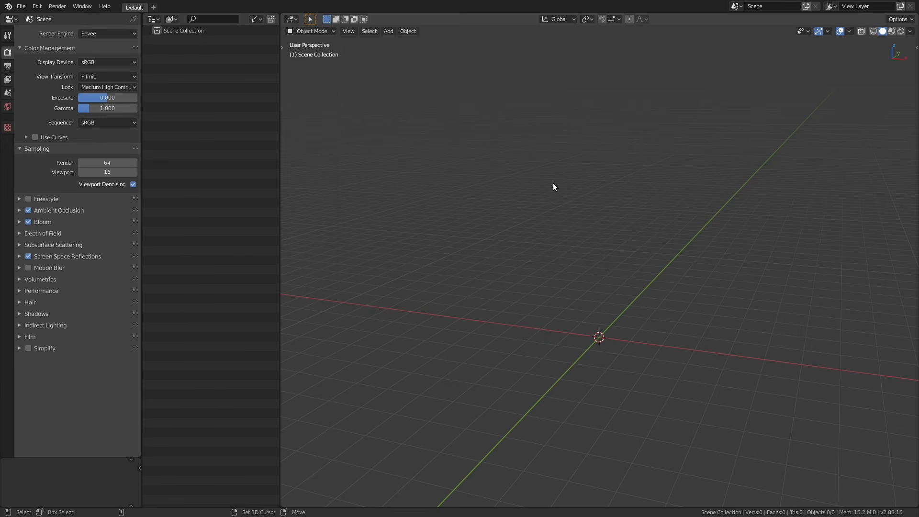
- Examine the mesh and curve types now offered for adding in the viewport, and return to the add-on preferences
key(shift+a)
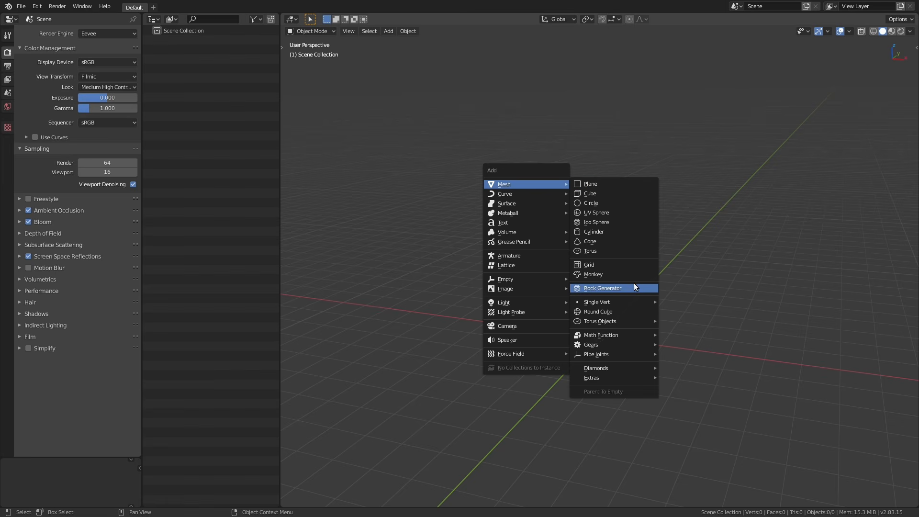
mouse_move(597, 304)
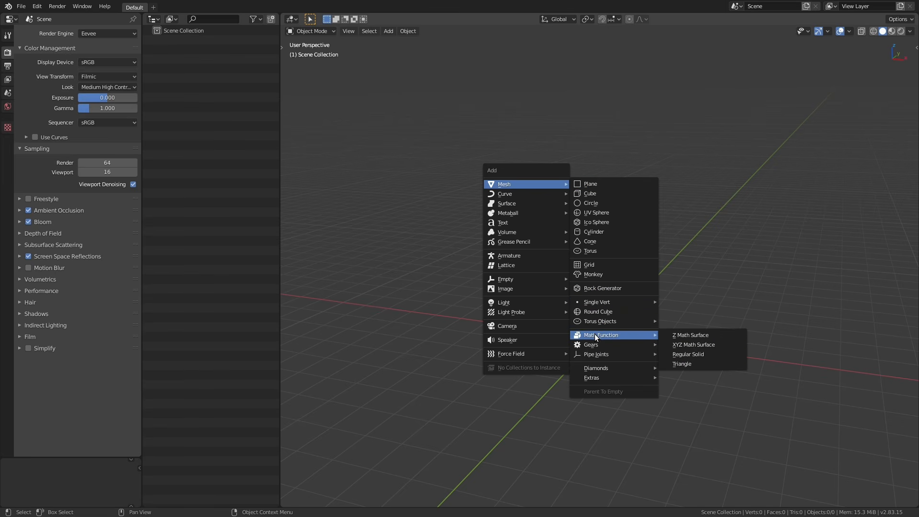
mouse_move(600, 366)
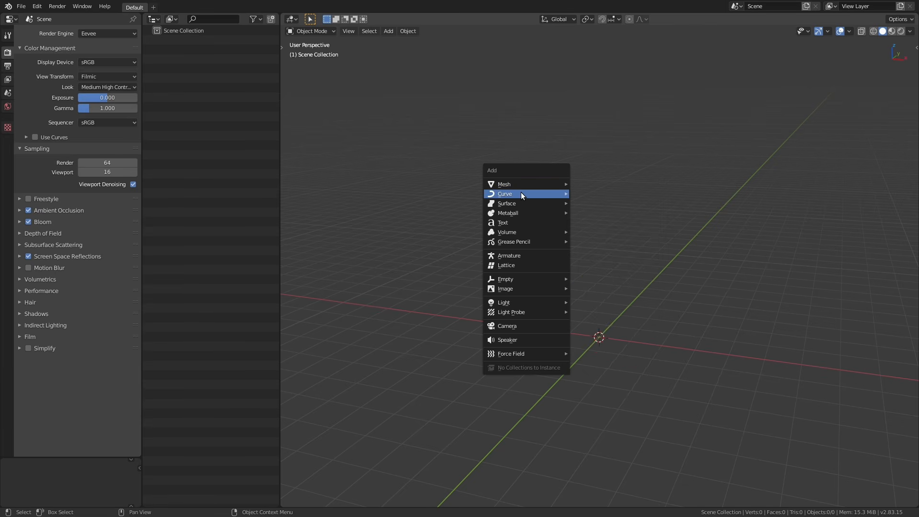
mouse_move(521, 192)
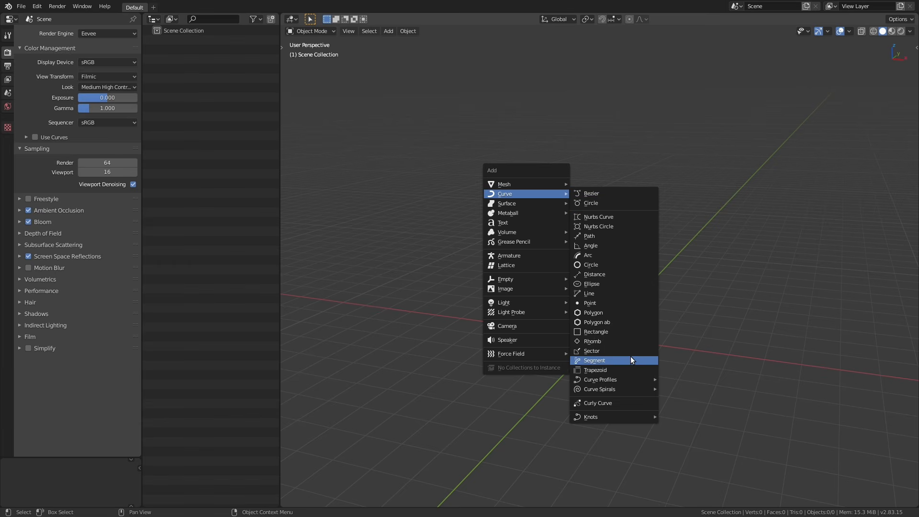
key(alt+Tab)
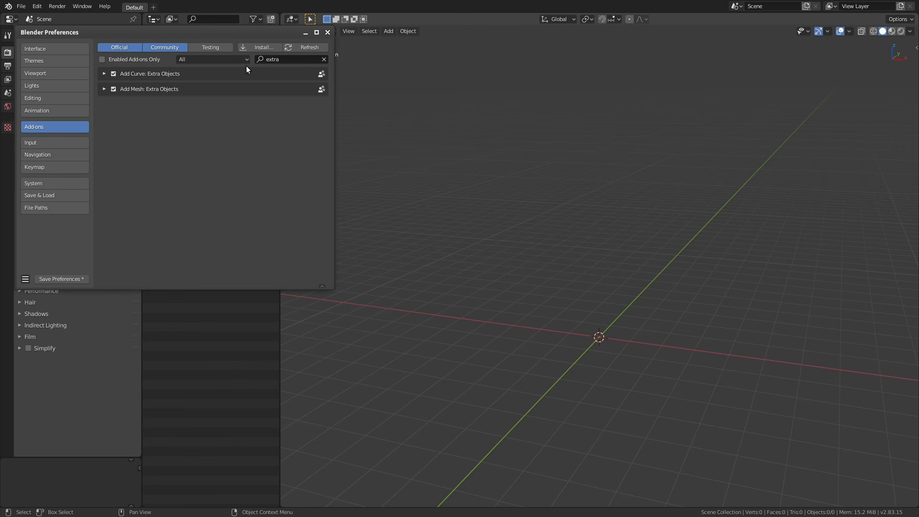
- Search the add-ons for "loop", enable Mesh: LoopTools and return to the 3D viewport
click(294, 58)
text(loop)
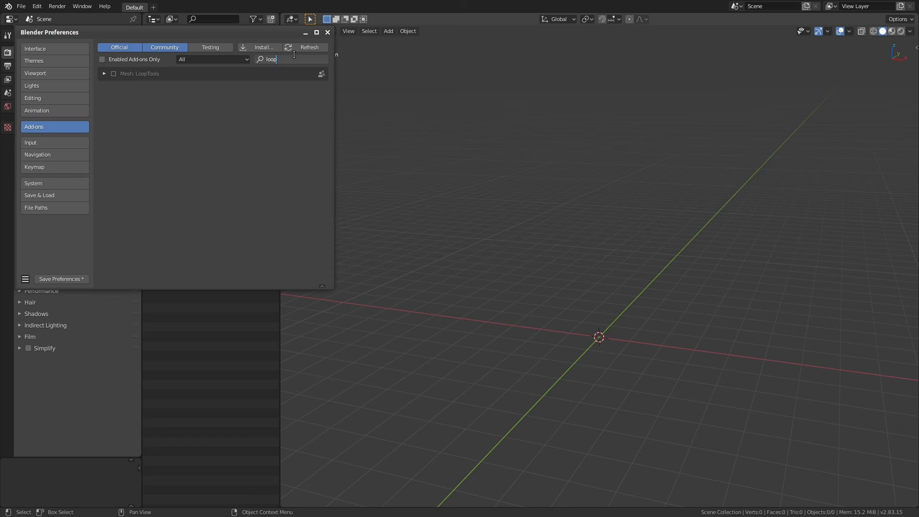
key(Return)
click(113, 74)
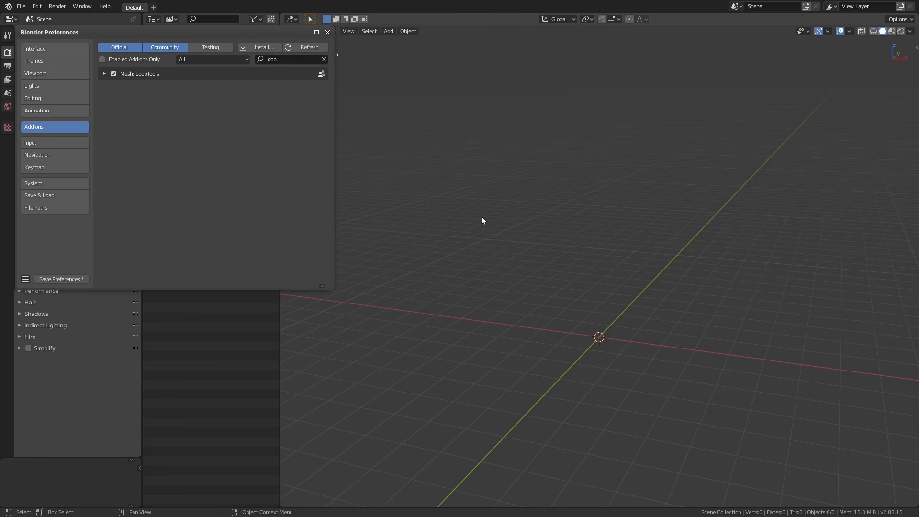
click(570, 299)
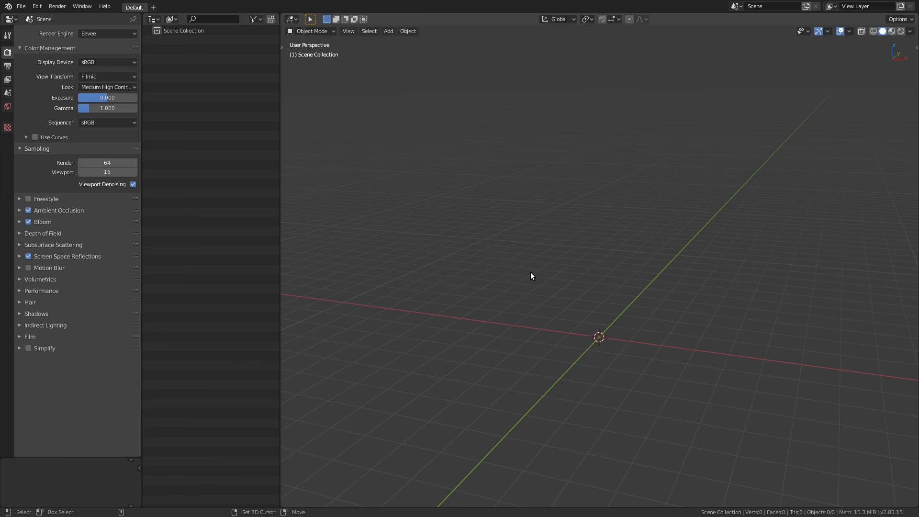
- Add a monkey mesh at the world origin
key(shift+a)
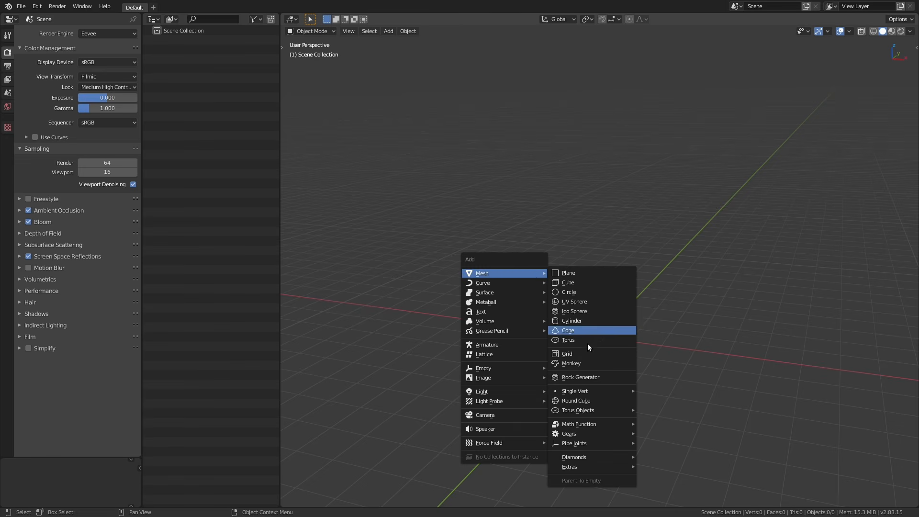
click(570, 363)
middle_drag(569, 360, 595, 257)
scroll(622, 327, up, 3)
- Enter Edit Mode on the monkey and examine the LoopTools operations offered for its vertices
key(Tab)
right_click(595, 257)
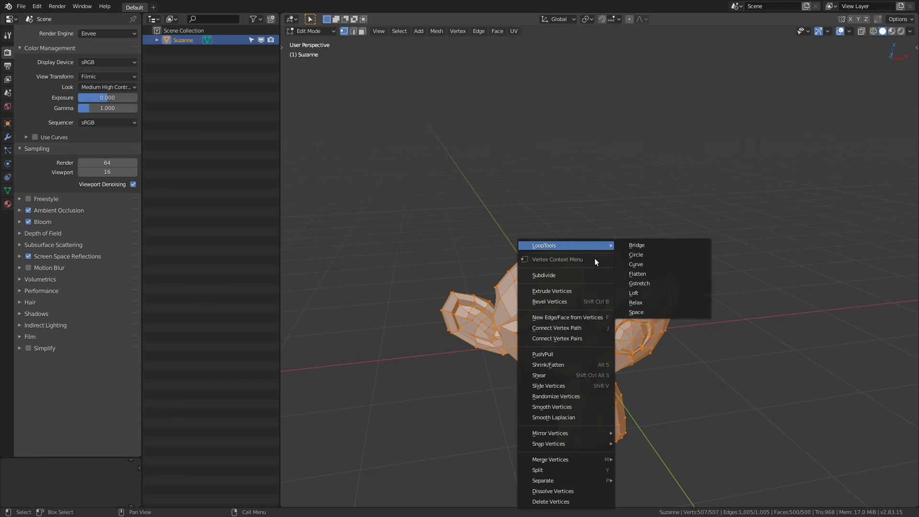
mouse_move(546, 246)
click(652, 312)
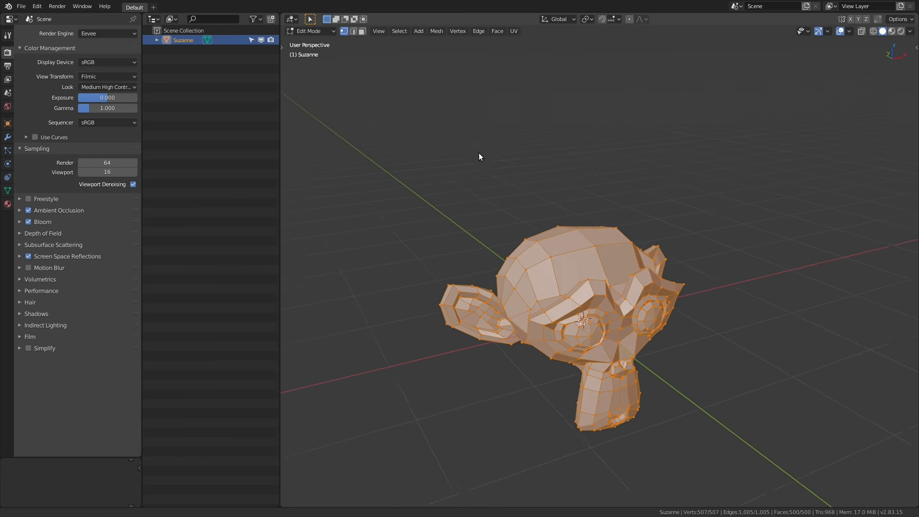
mouse_move(479, 156)
middle_down()
mouse_move(501, 171)
mouse_move(493, 189)
mouse_move(485, 171)
middle_up()
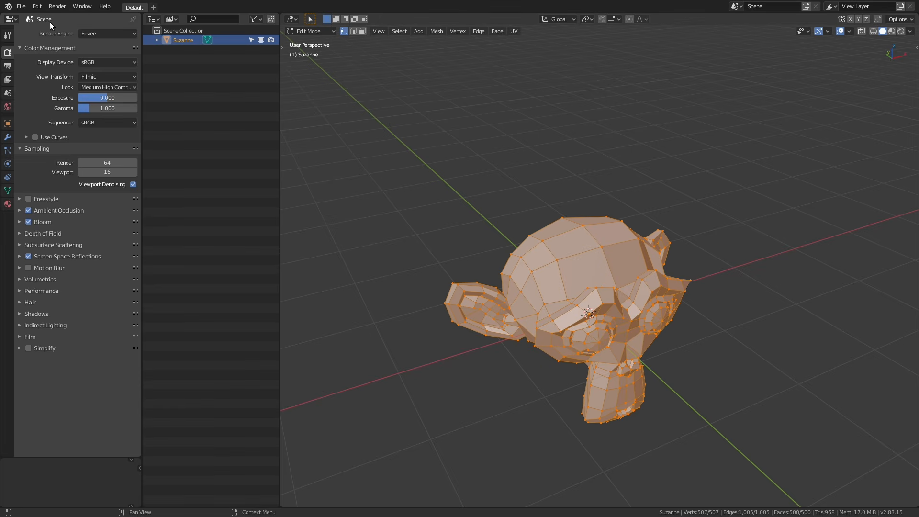
- Search the add-on preferences for "node", enable Node: Node Wrangler and close the preferences
click(37, 6)
click(91, 143)
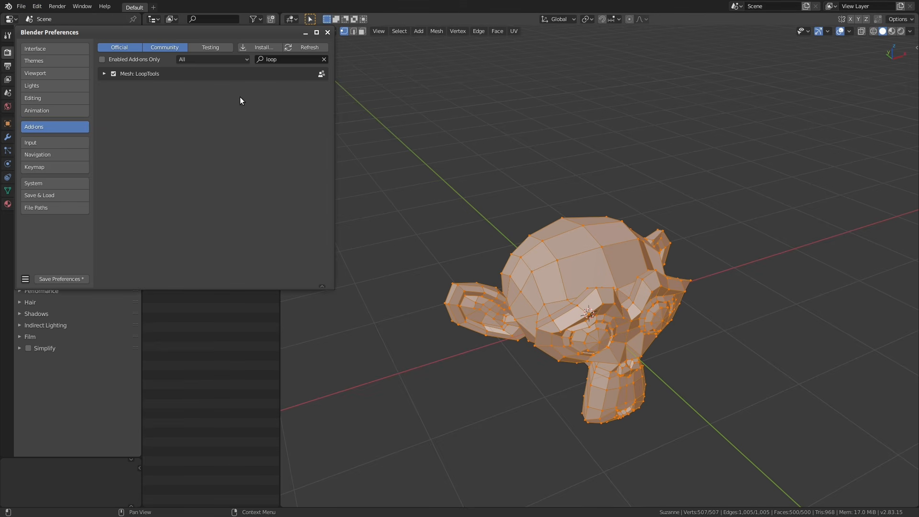
click(289, 61)
text(node)
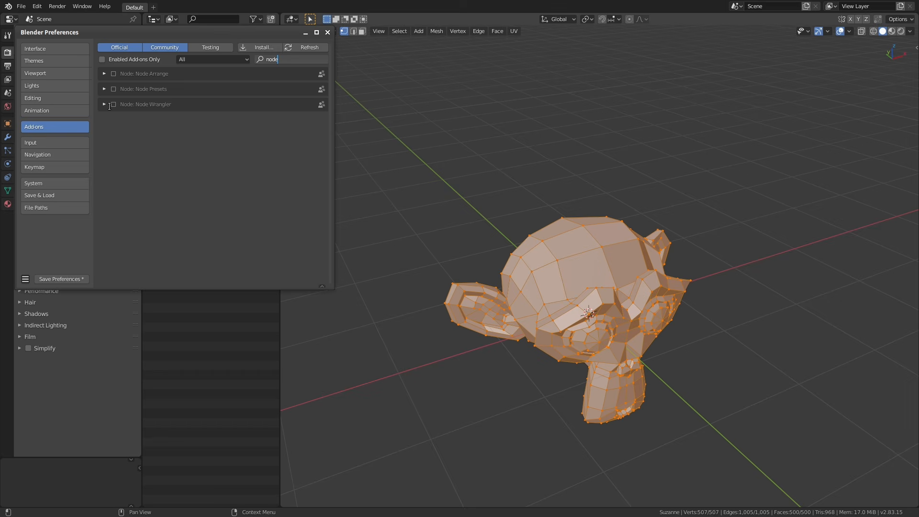
key(Return)
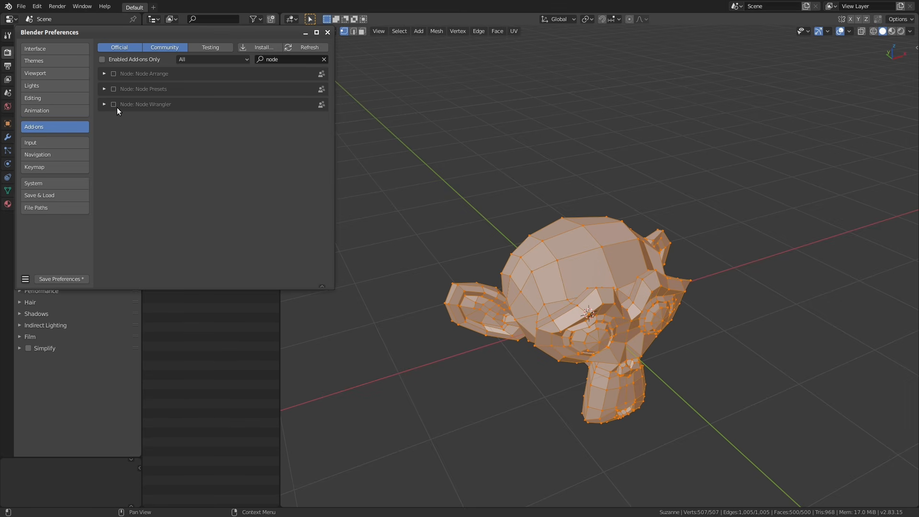
click(114, 104)
click(328, 32)
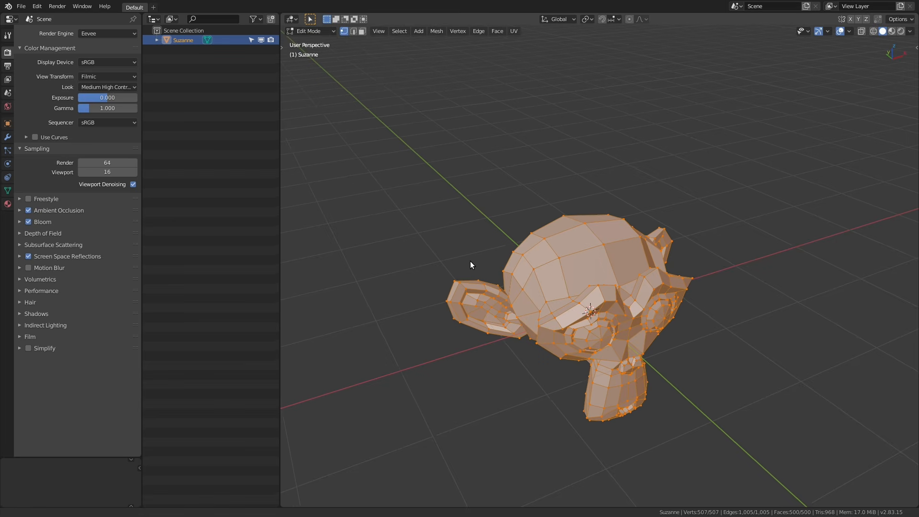
- Return to Object Mode and split the 3D viewport horizontally, making the lower half a Shader Editor
key(Tab)
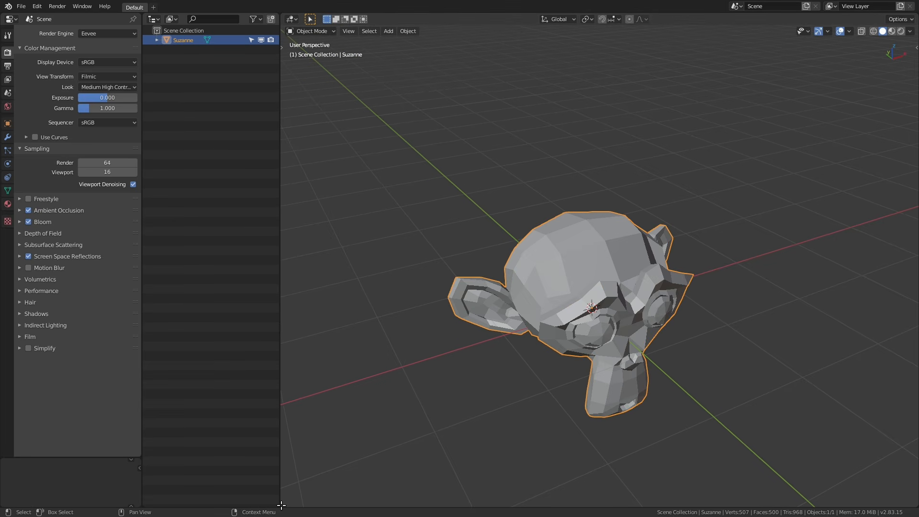
drag(281, 505, 301, 262)
key(shift+F3)
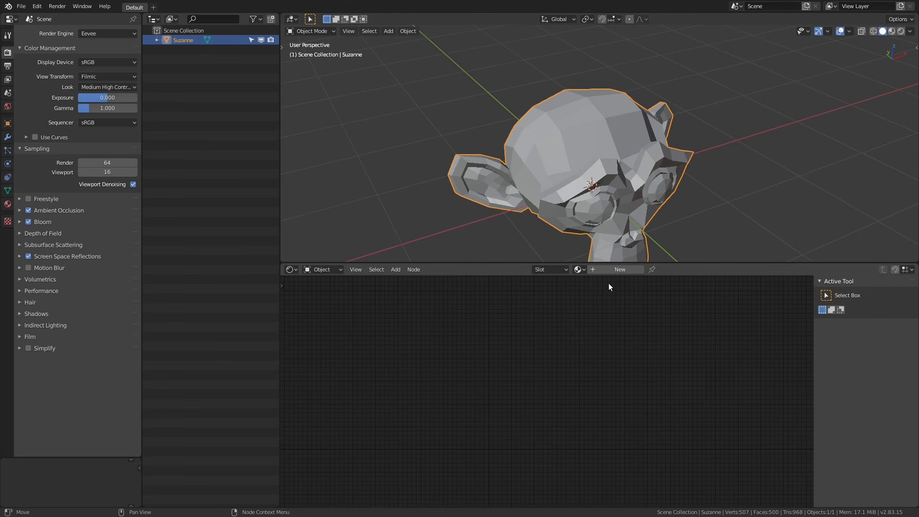
- Create a new material for the monkey and bring its nodes into view in the Shader Editor
click(636, 270)
middle_drag(664, 191, 573, 229)
middle_drag(500, 380, 594, 350)
scroll(555, 352, up, 5)
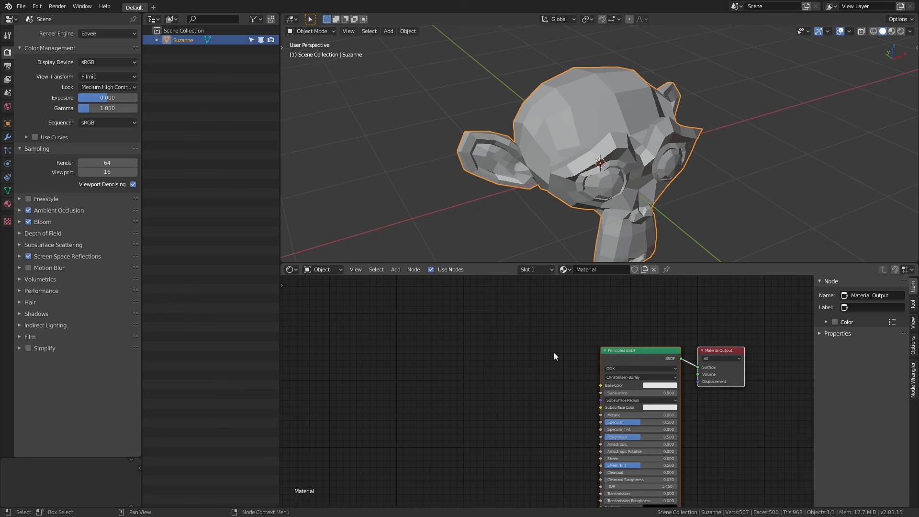
- Switch the 3D viewport's shading to Material Preview
key(z)
click(566, 99)
key(z)
click(546, 201)
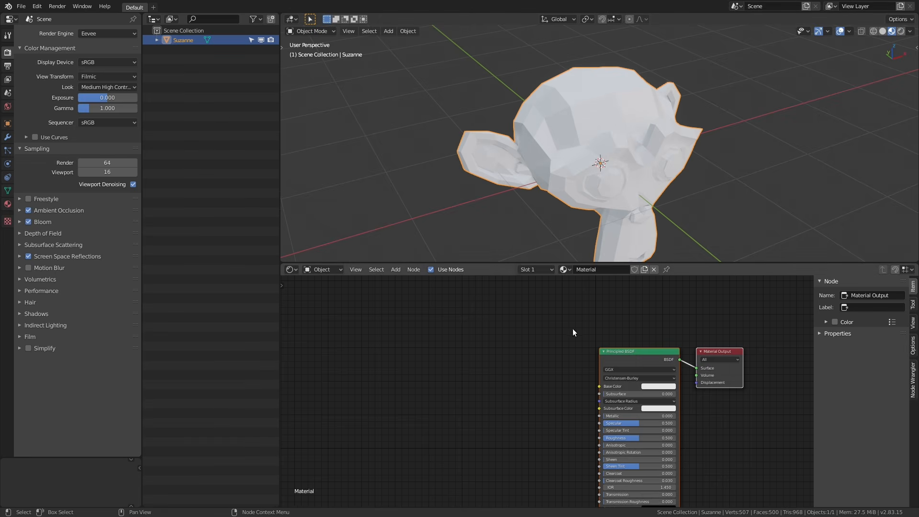
- Add a Wave Texture node to the monkey's material and place it well to the left of the Principled BSDF
middle_drag(595, 407, 558, 341)
scroll(558, 341, up, 1)
middle_drag(488, 313, 503, 332)
key(shift+a)
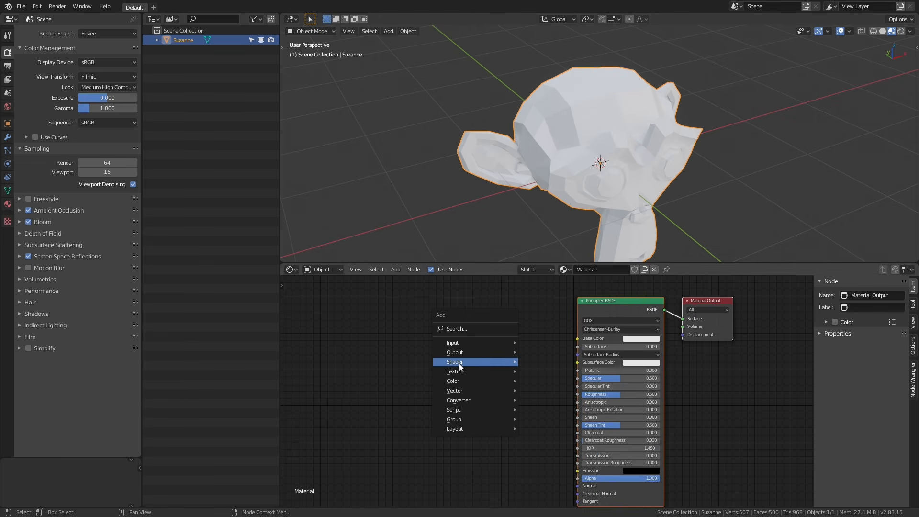
mouse_move(461, 371)
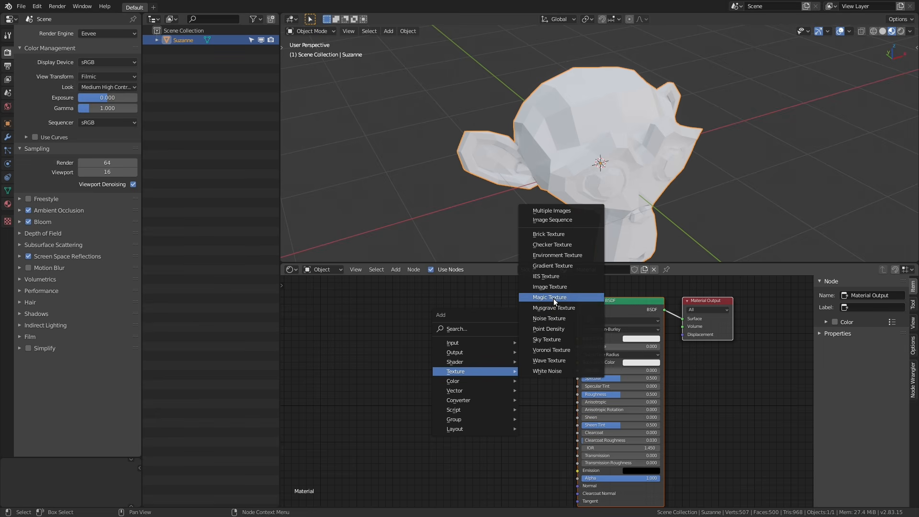
click(556, 361)
click(348, 327)
middle_drag(424, 341, 495, 365)
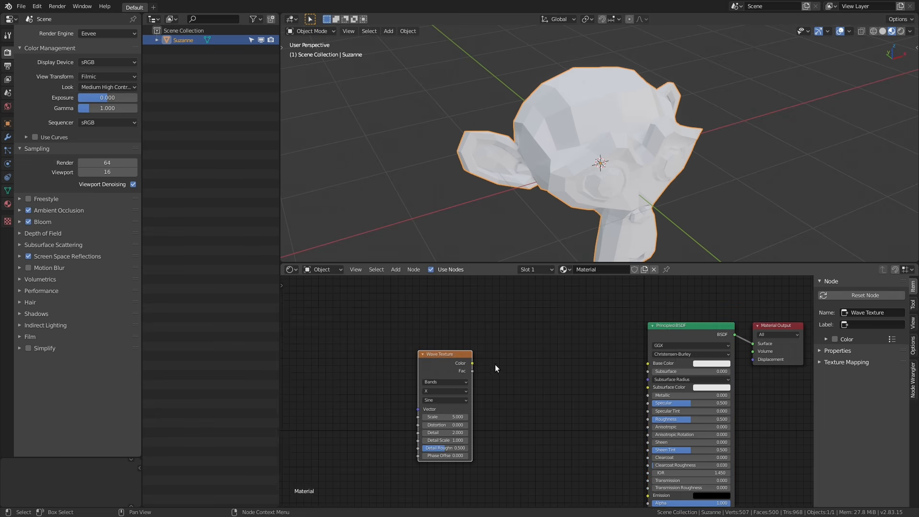
- Preview the Wave Texture directly on the monkey through a Node Wrangler Viewer node and inspect the result from several angles
scroll(495, 365, up, 1)
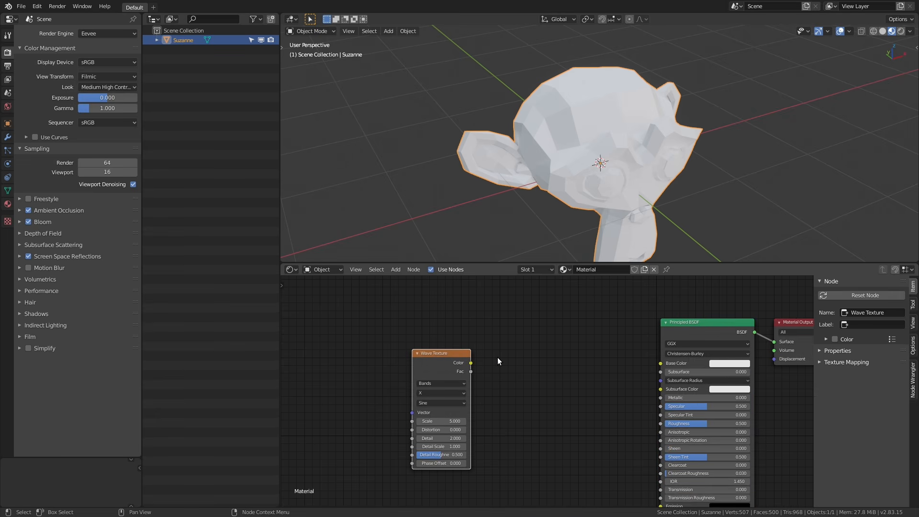
ctrl+shift+click(438, 363)
middle_drag(536, 364, 518, 361)
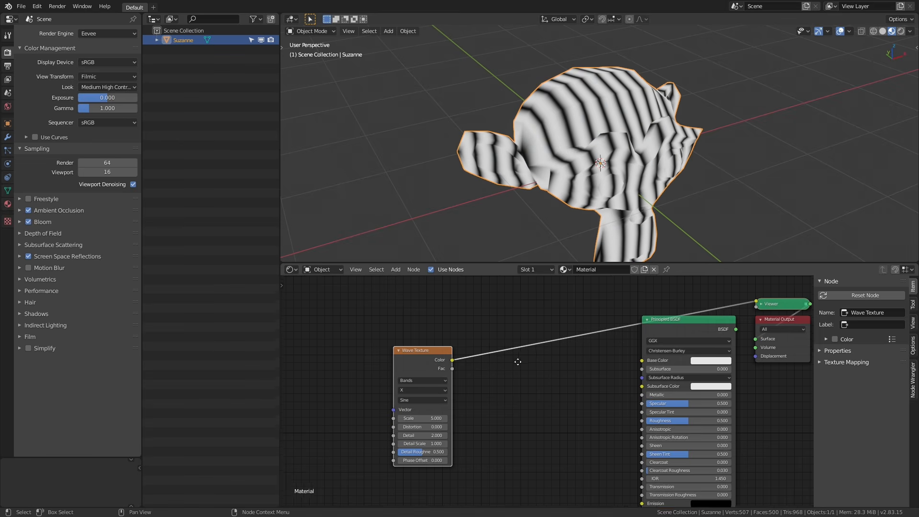
scroll(518, 362, up, 1)
middle_drag(593, 144, 581, 203)
drag(376, 344, 392, 322)
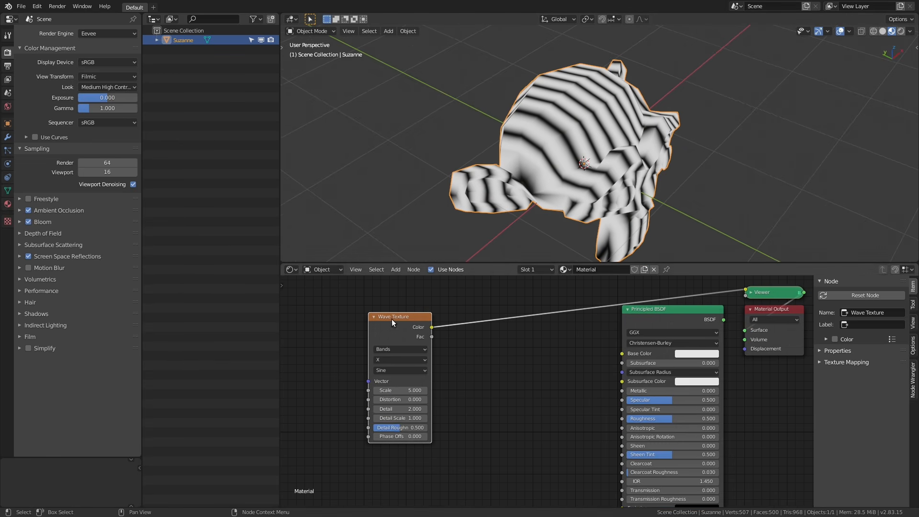
mouse_move(586, 190)
middle_down()
mouse_move(578, 151)
mouse_move(593, 188)
middle_up()
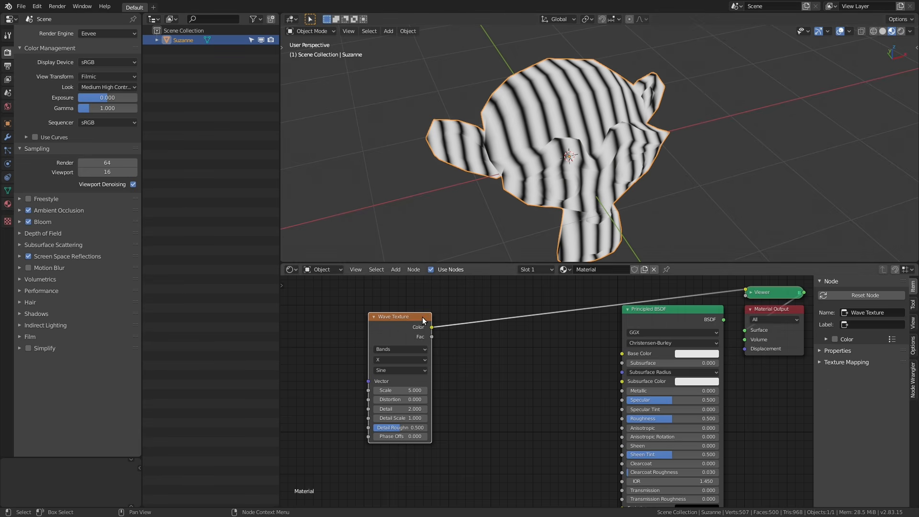
- Move the Wave Texture node slightly closer to the Principled BSDF and show the Node Wrangler tools beside the node graph
drag(411, 327, 440, 320)
click(913, 349)
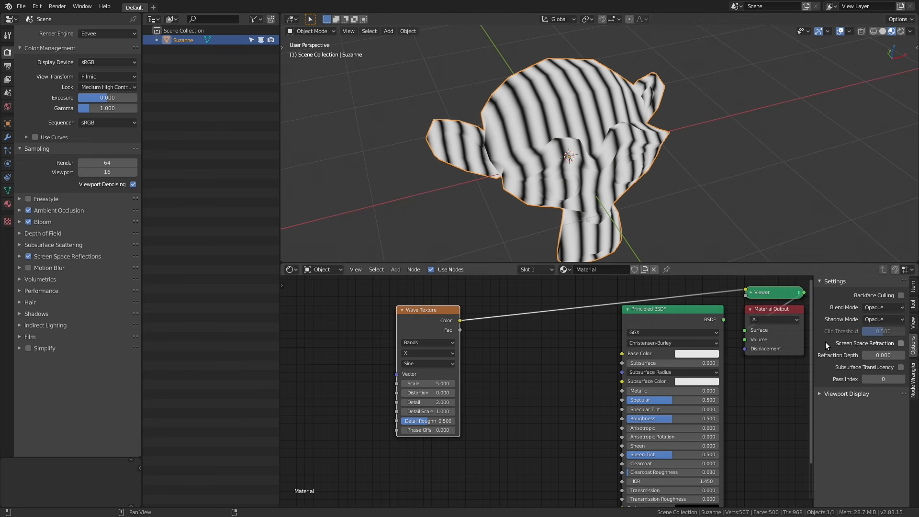
click(913, 360)
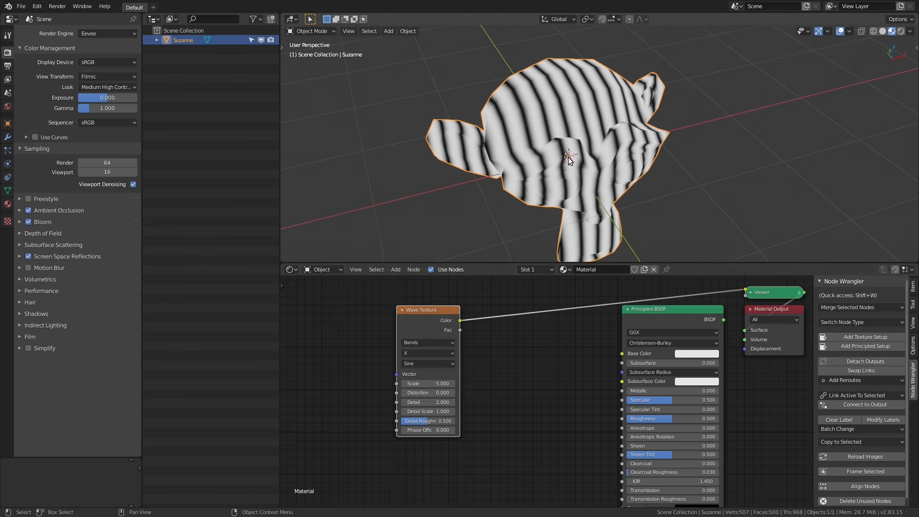
middle_drag(582, 154, 593, 165)
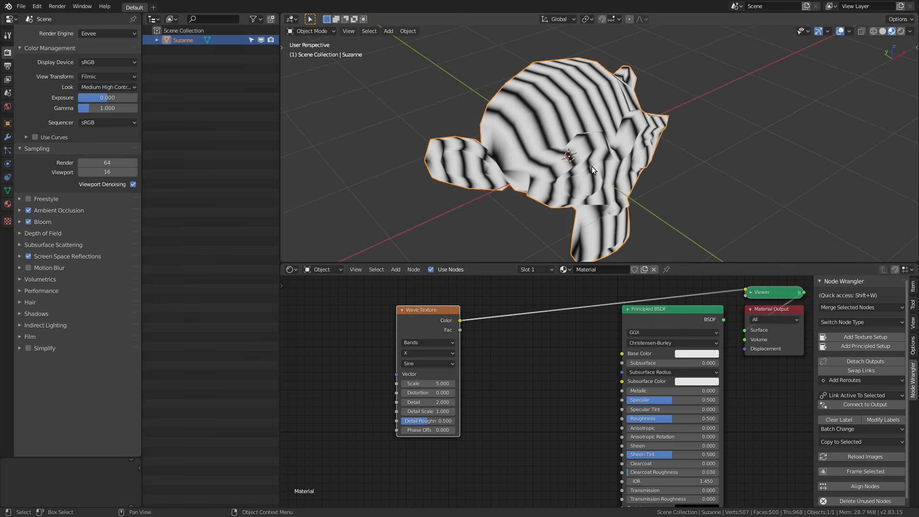